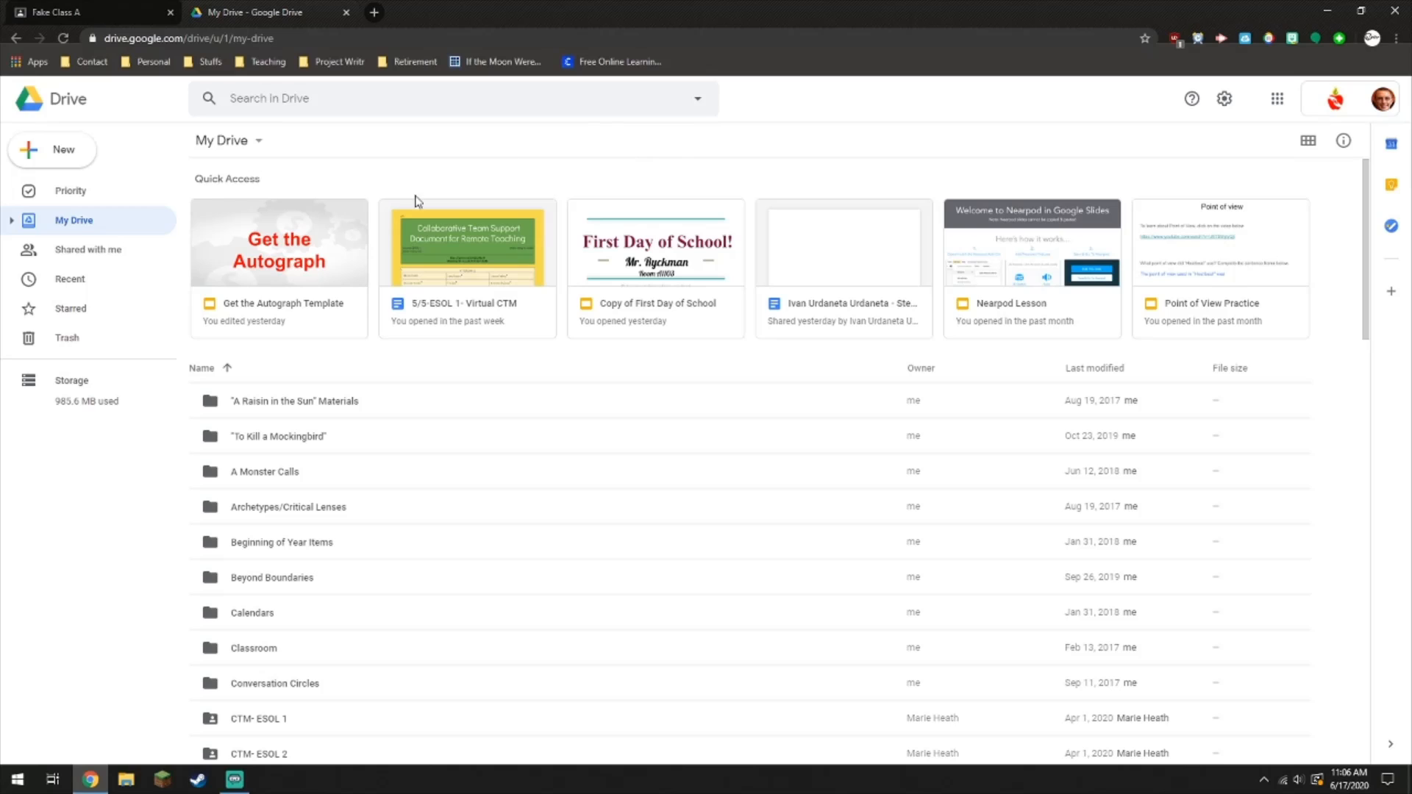
pyautogui.click(144, 39)
pyautogui.click(144, 39)
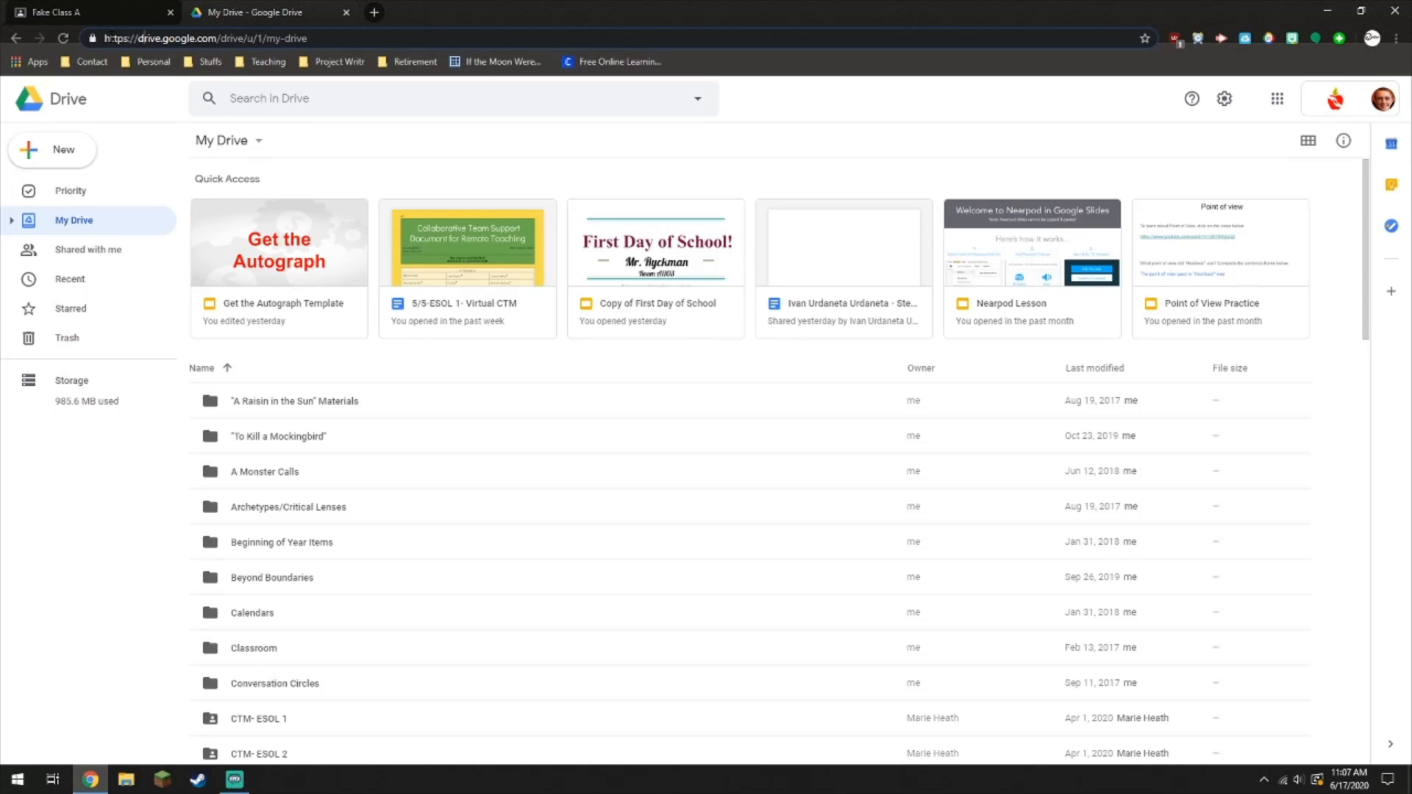
pyautogui.moveTo(138, 38); pyautogui.dragTo(218, 38)
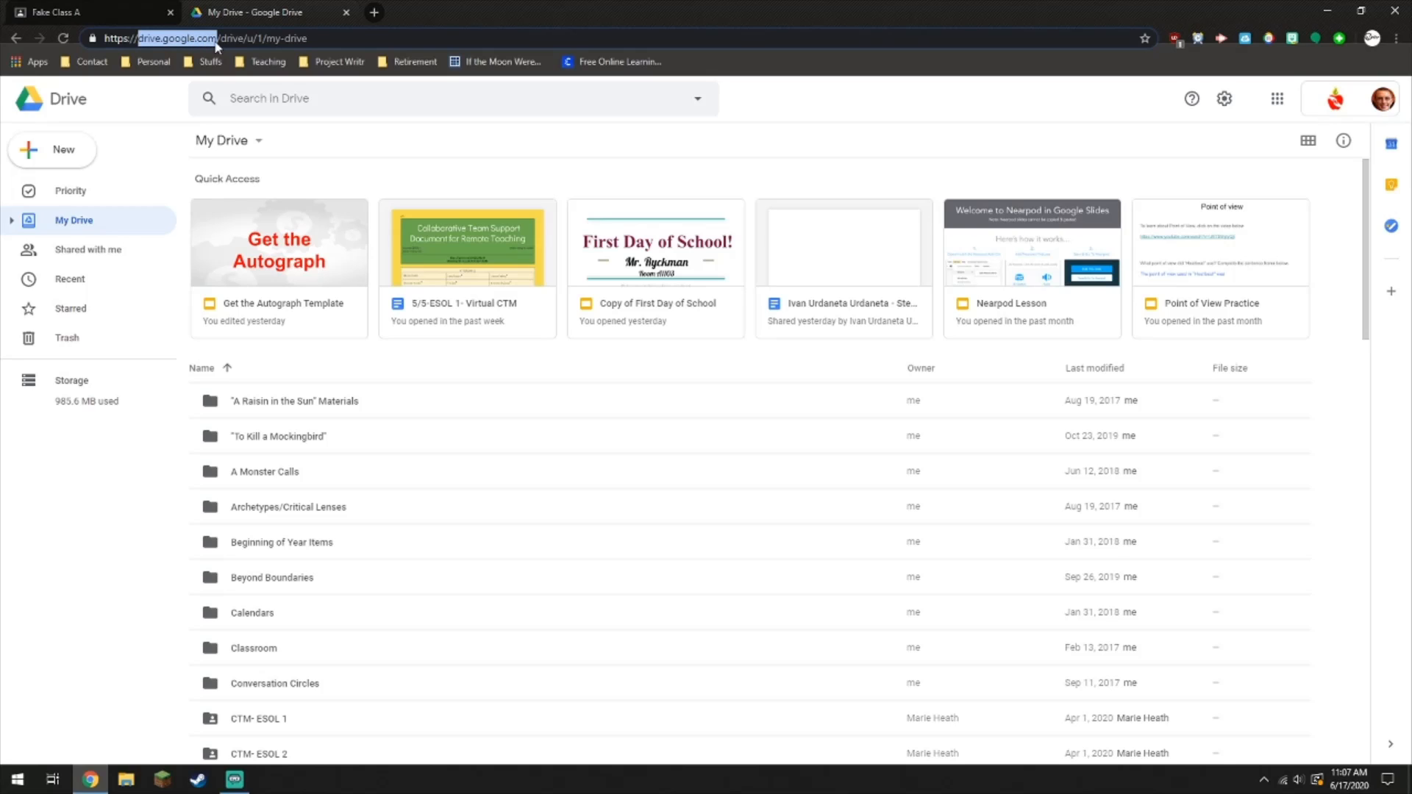
pyautogui.click(712, 142)
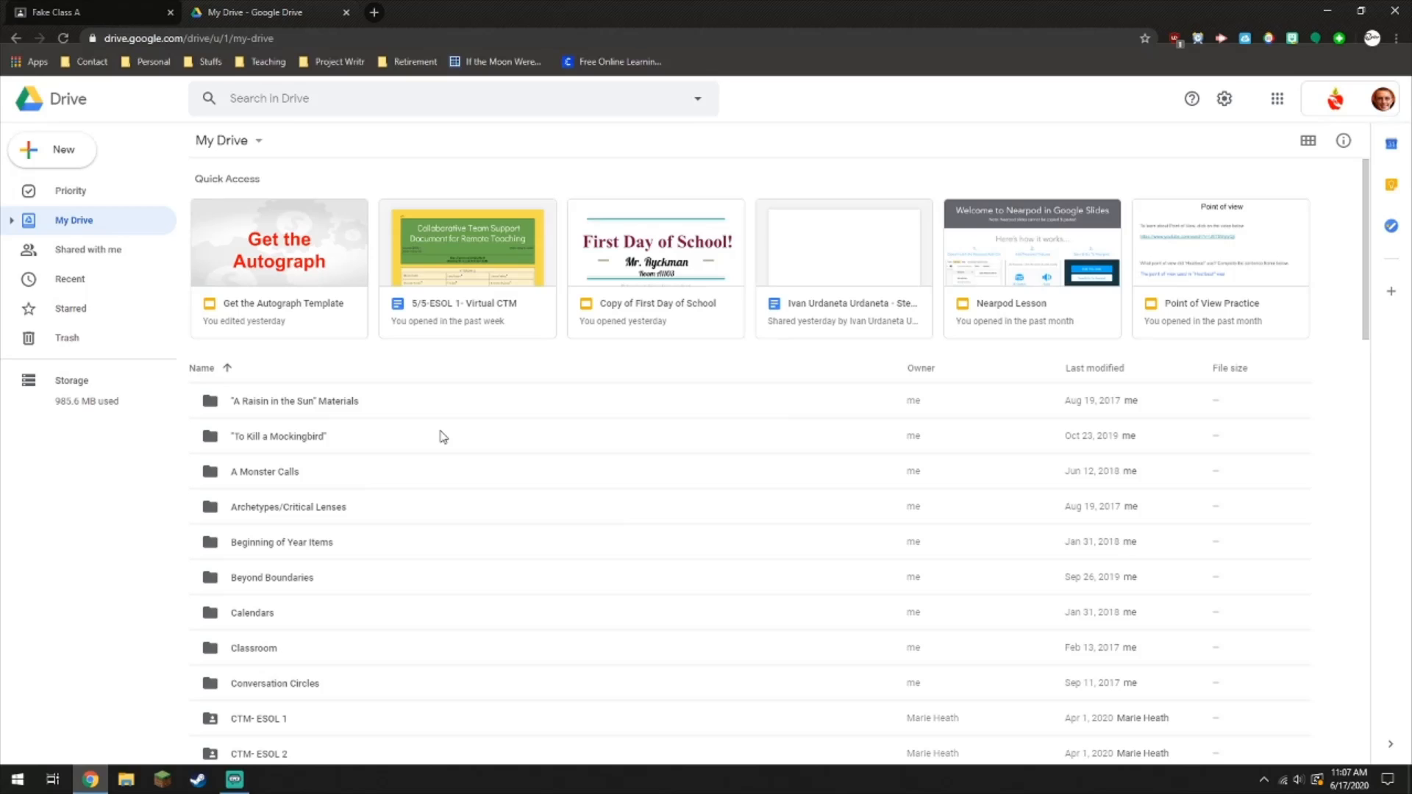
# Step: Create a new blank Google Forms form from My Drive
pyautogui.click(49, 153)
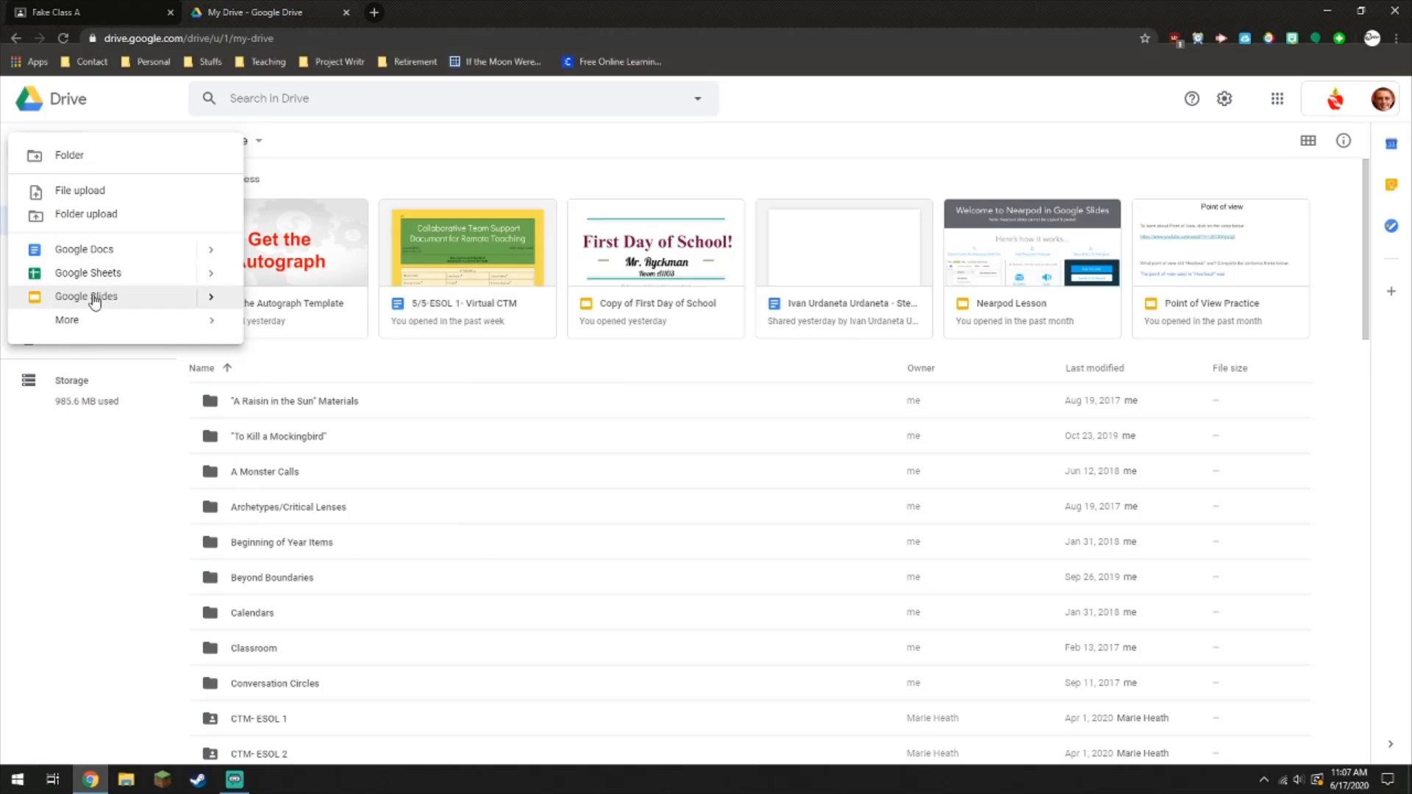
pyautogui.moveTo(88, 324)
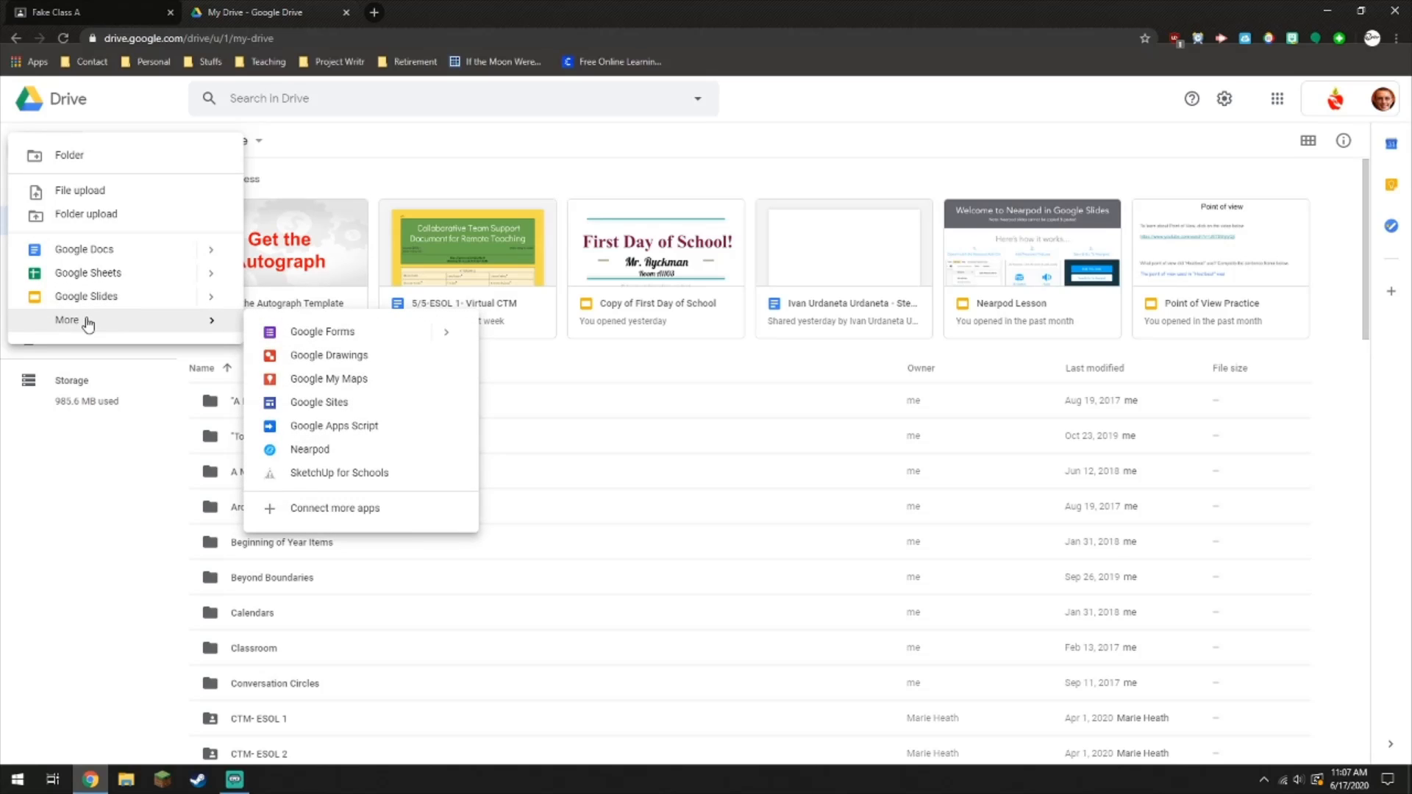
pyautogui.click(320, 332)
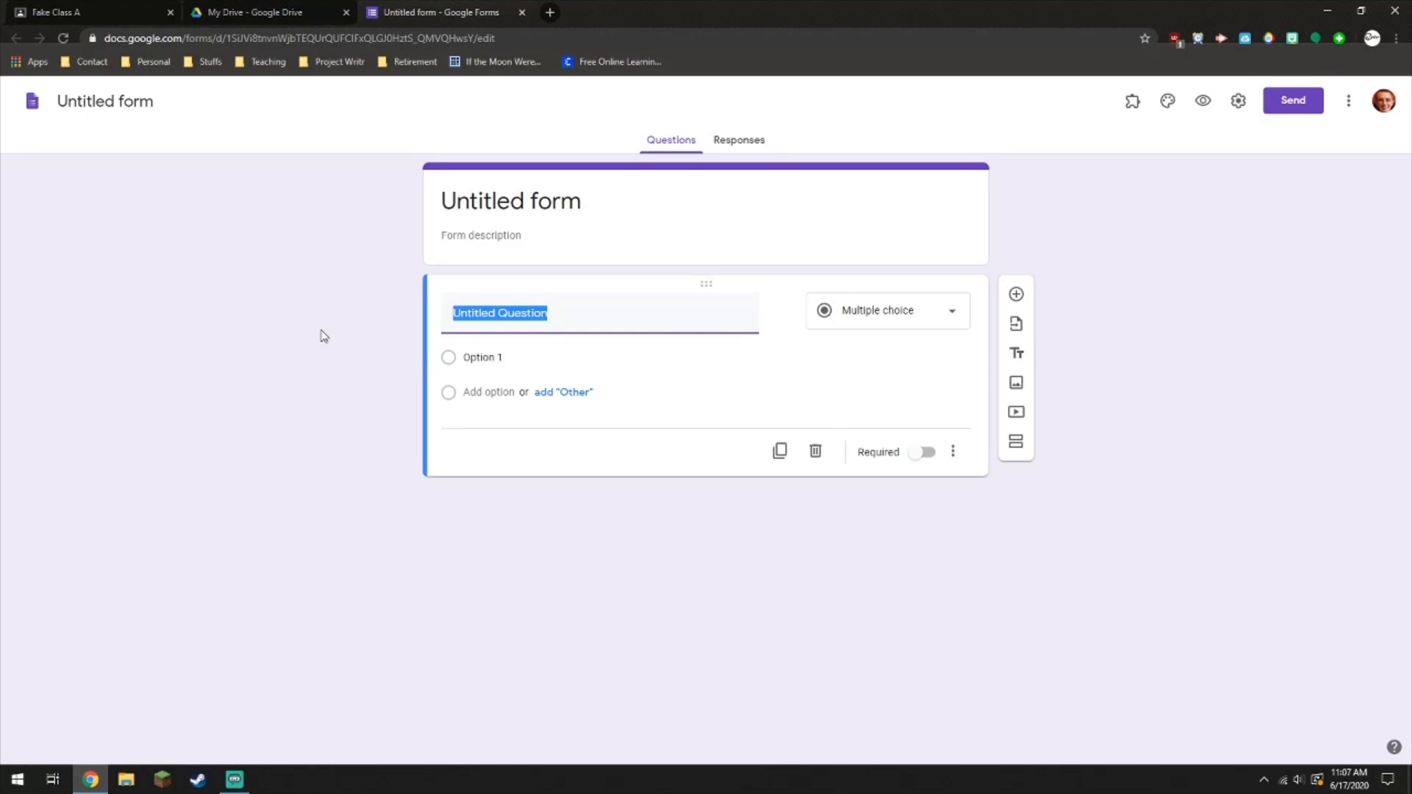
pyautogui.click(323, 336)
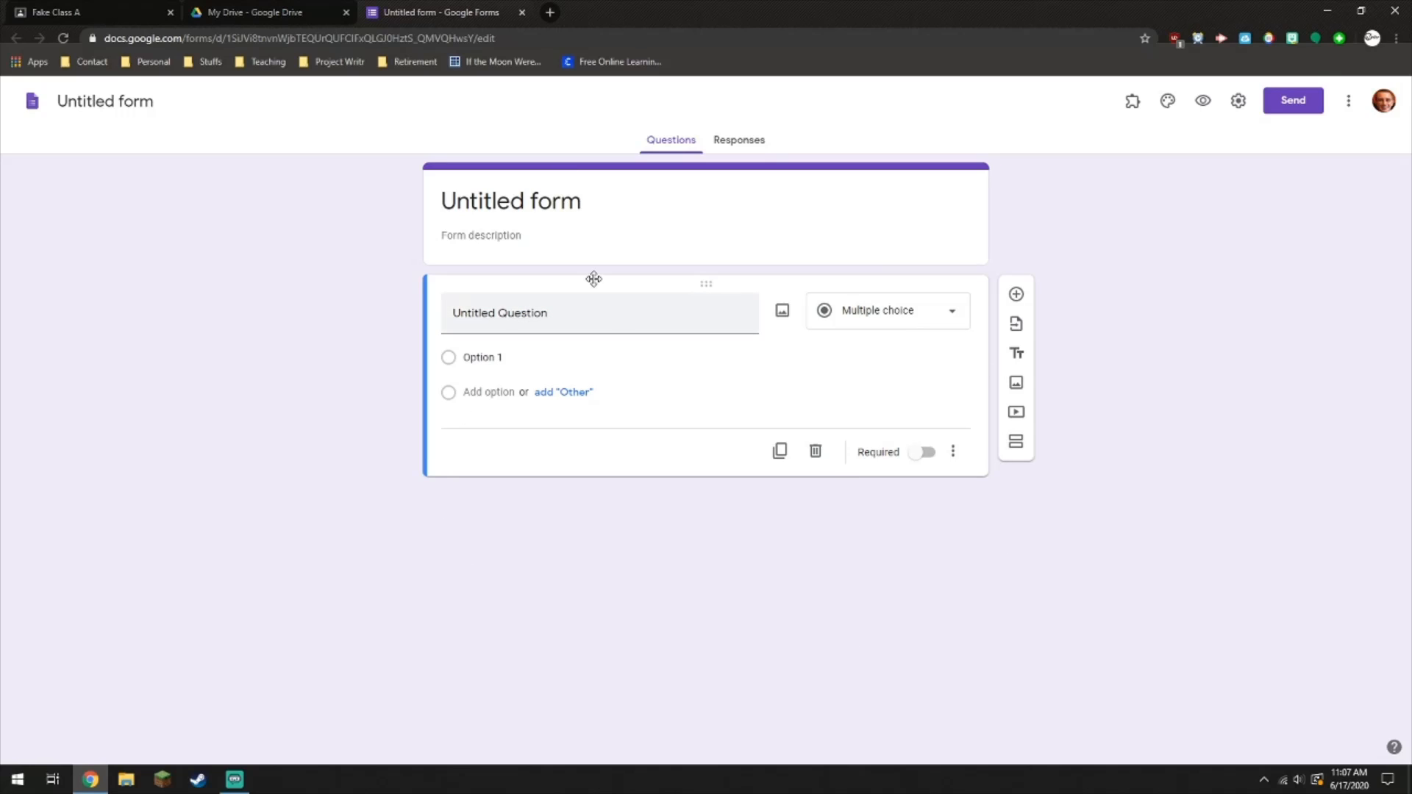
# Step: Title the form "Quiz" and enter the description "A quiz over learned material."
pyautogui.click(577, 203)
pyautogui.write('Quiz')
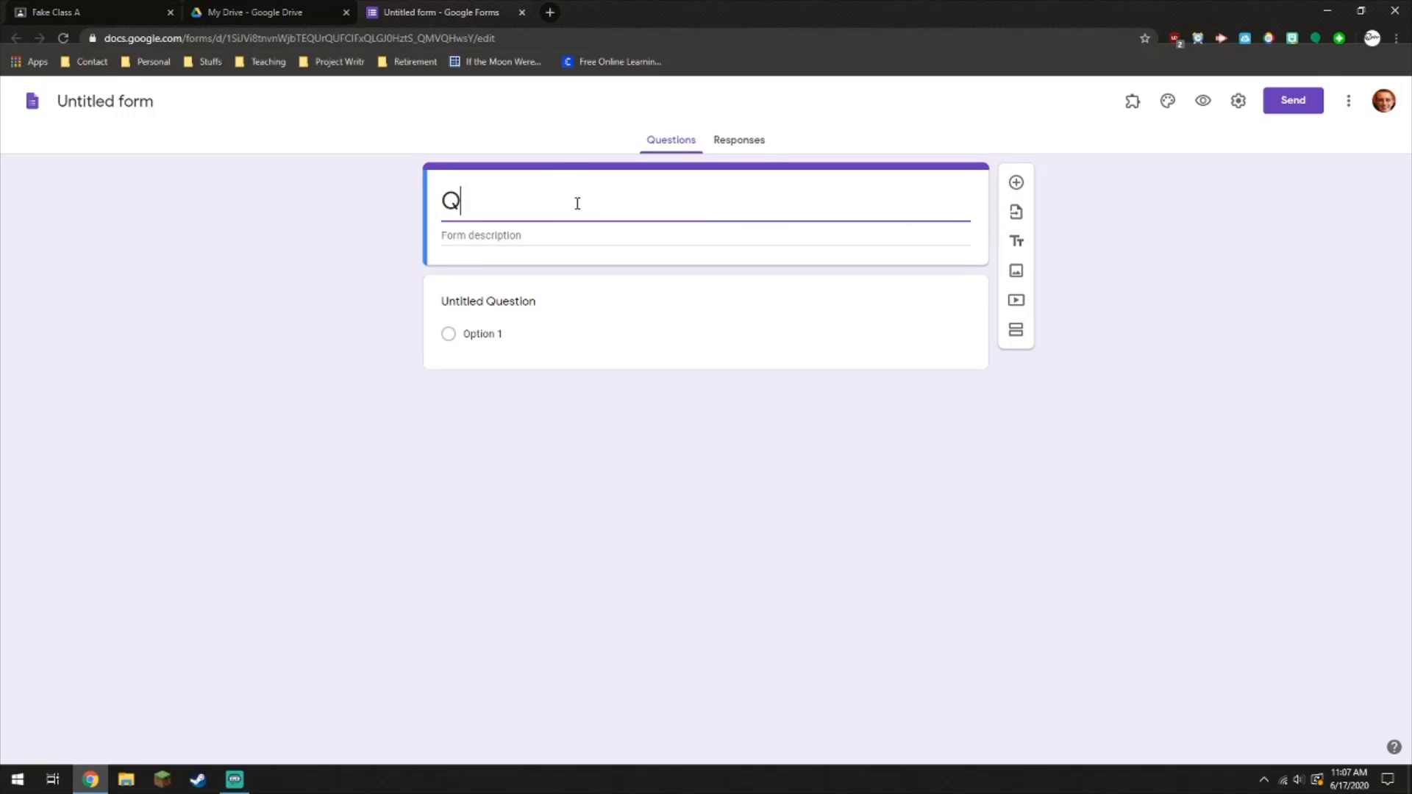
pyautogui.click(563, 235)
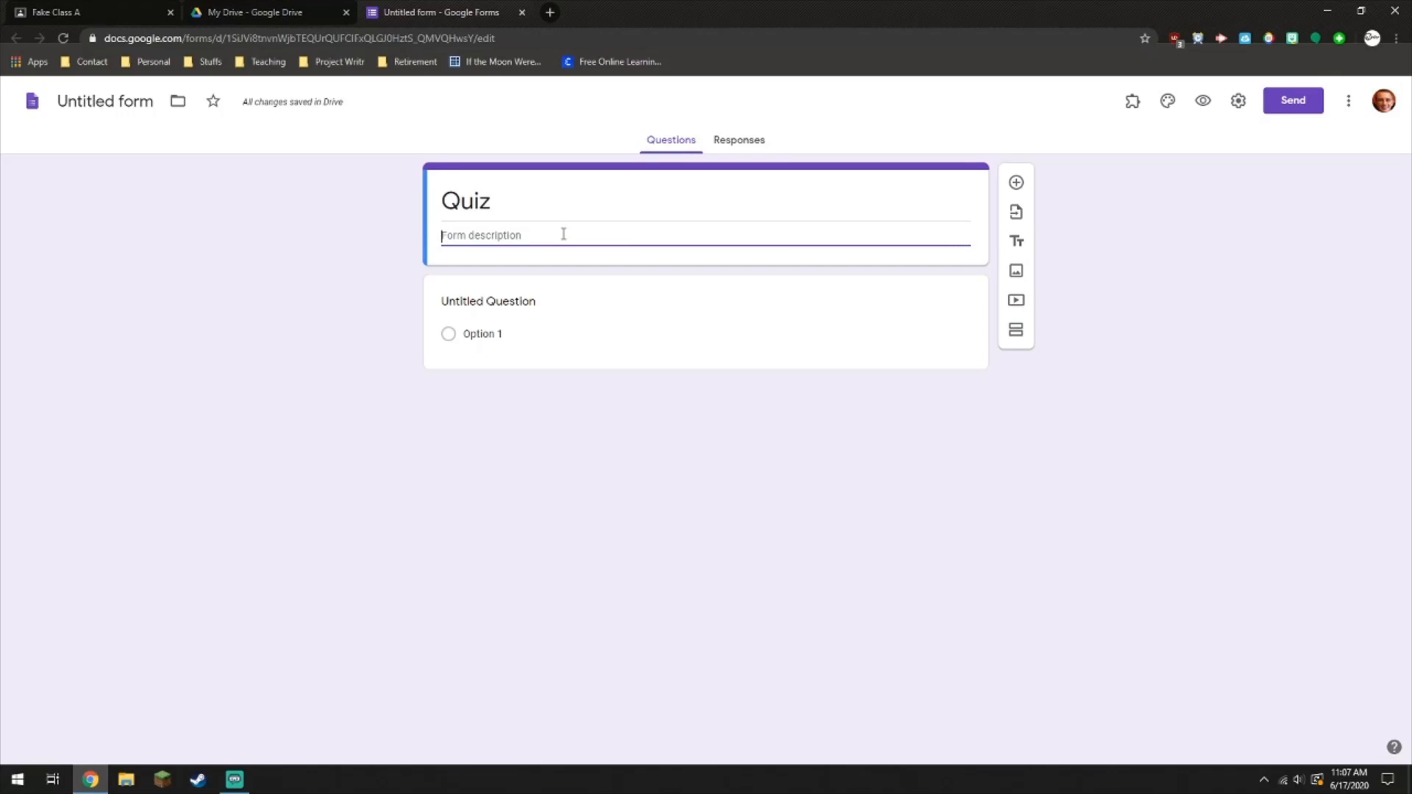
pyautogui.write('A quiz over learned material.')
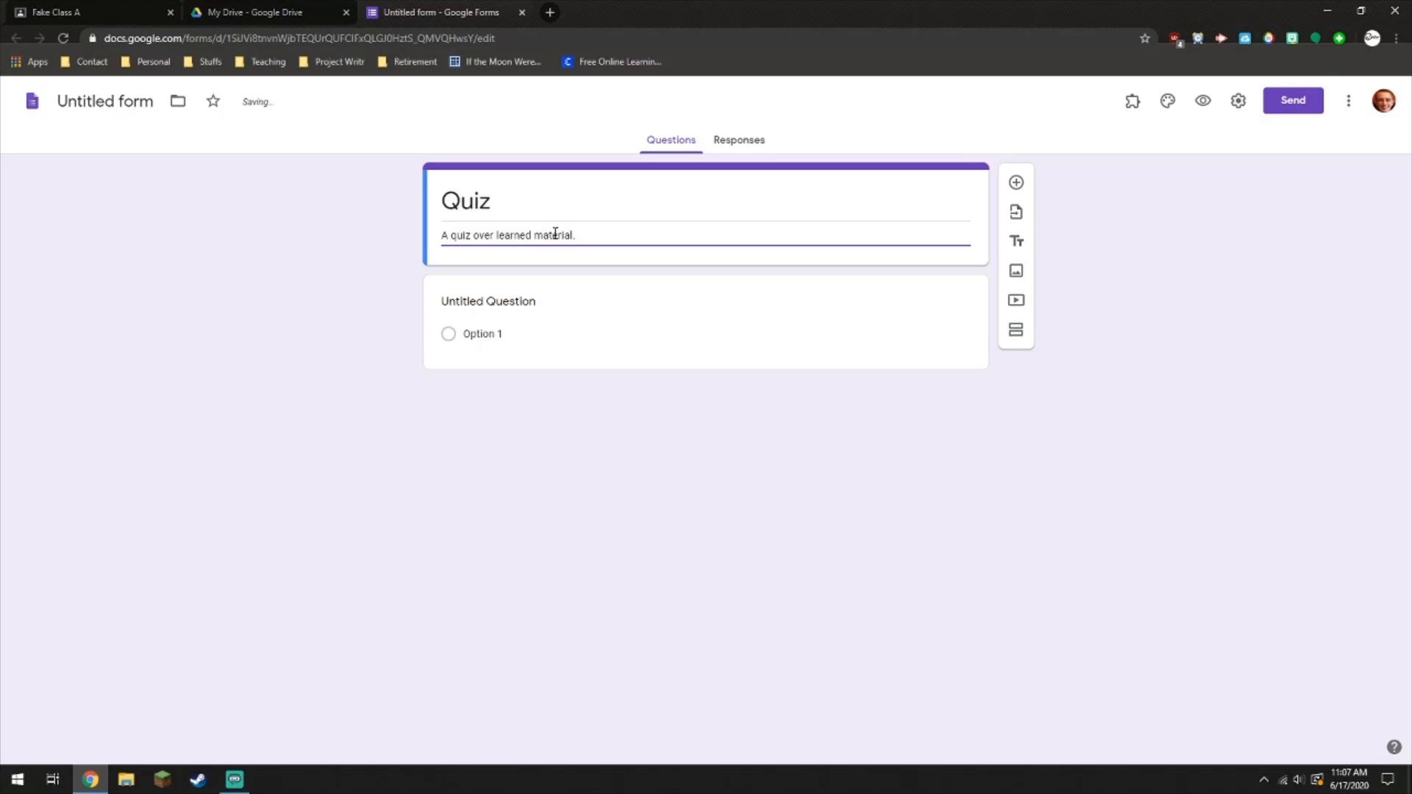
pyautogui.click(333, 241)
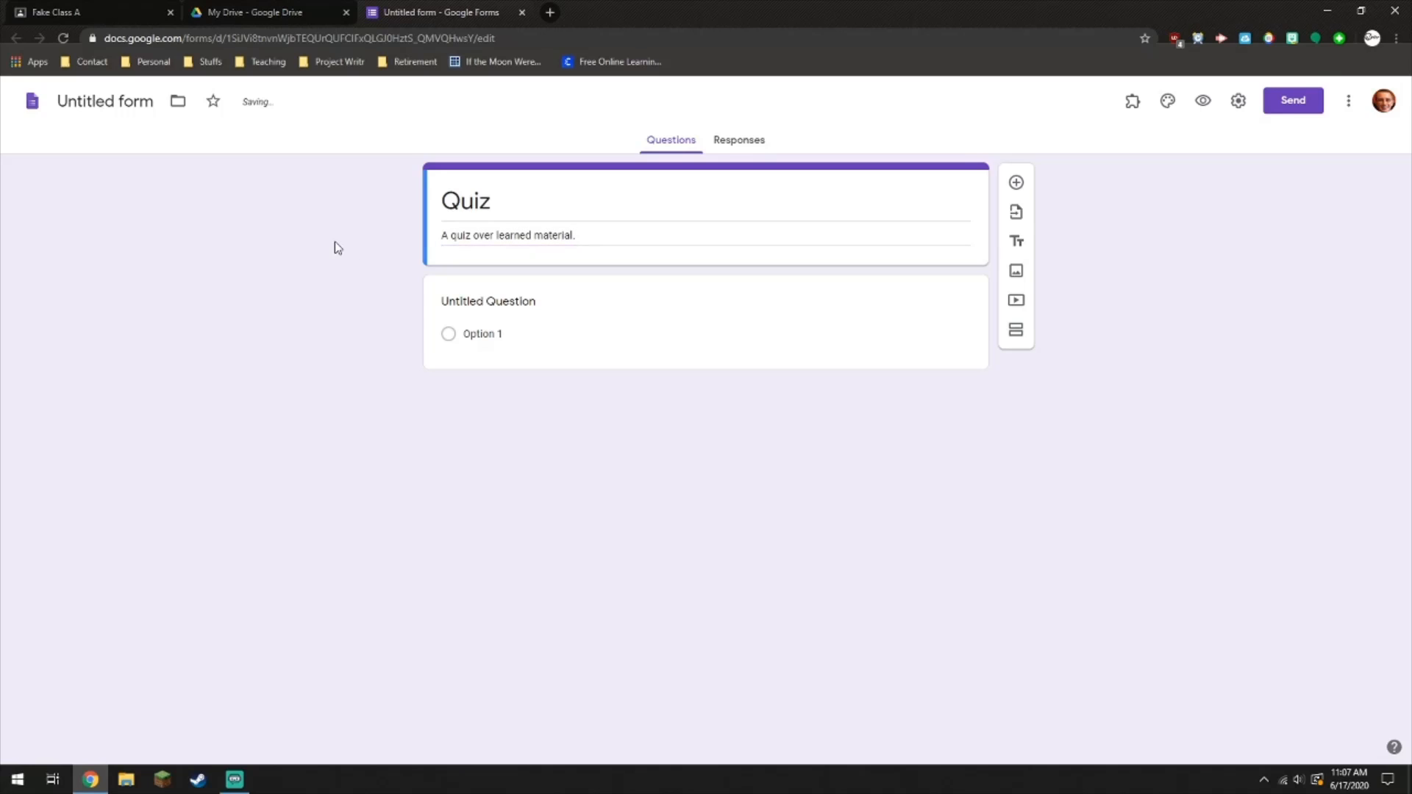
# Step: Try the Checkboxes, Dropdown, Short answer and Paragraph types on the untitled question
pyautogui.click(507, 304)
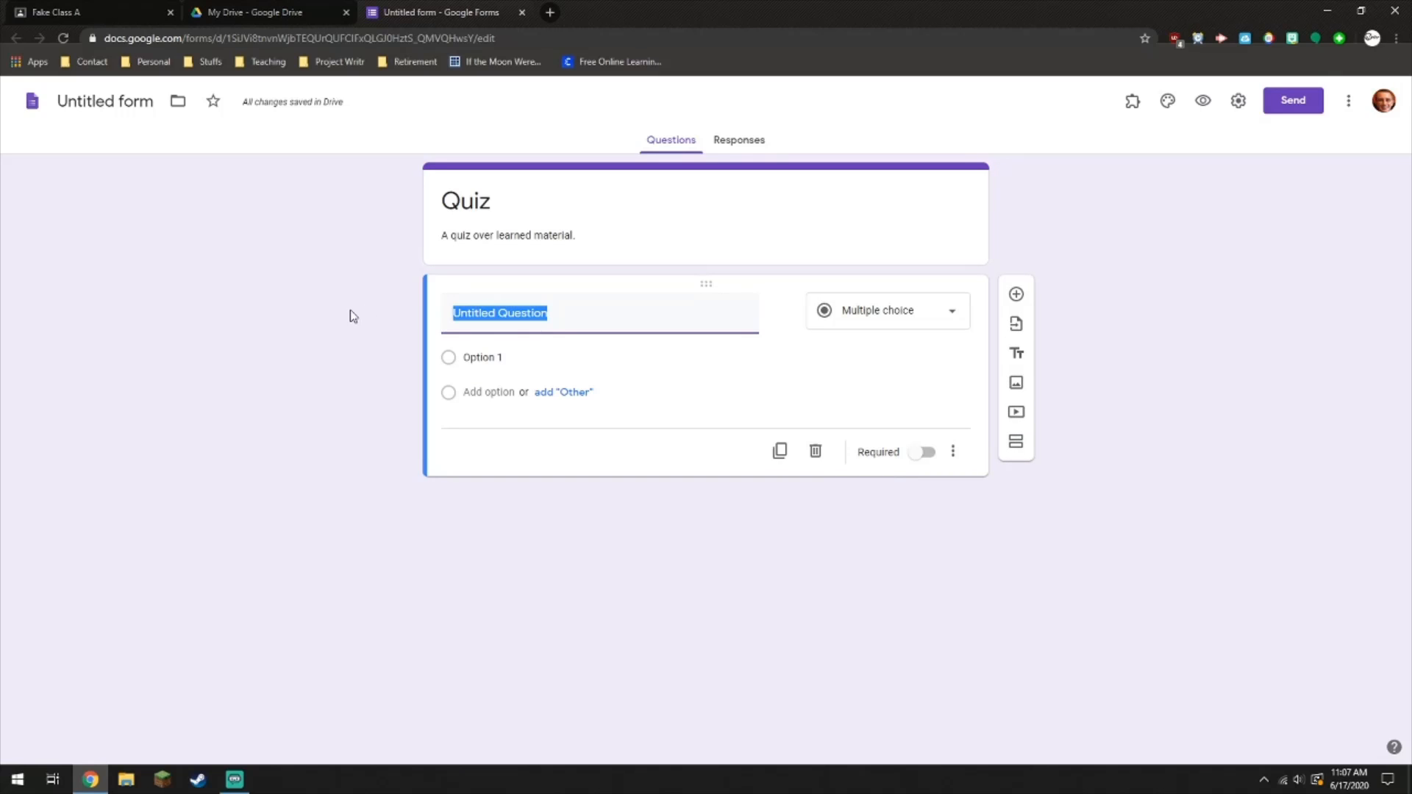
pyautogui.click(379, 311)
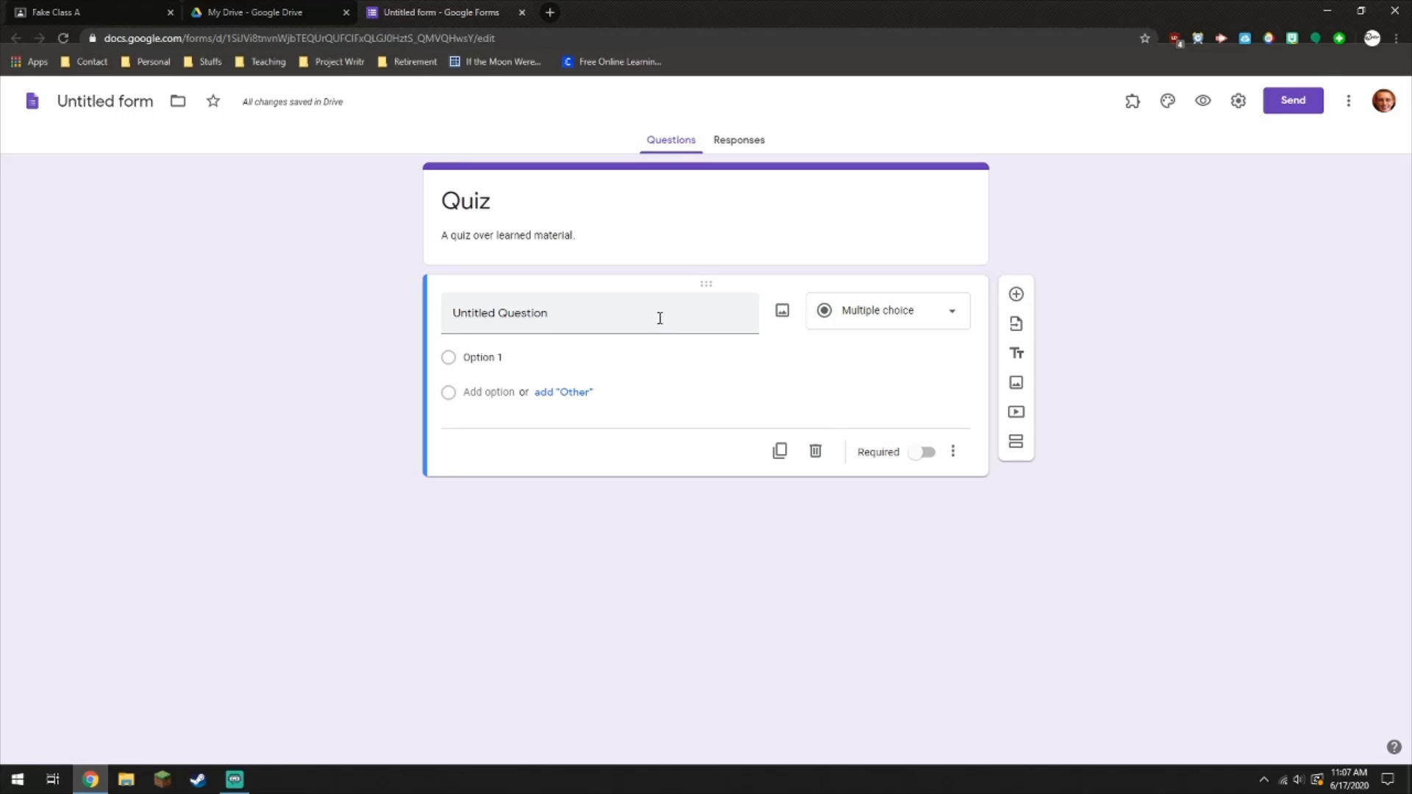
pyautogui.click(889, 317)
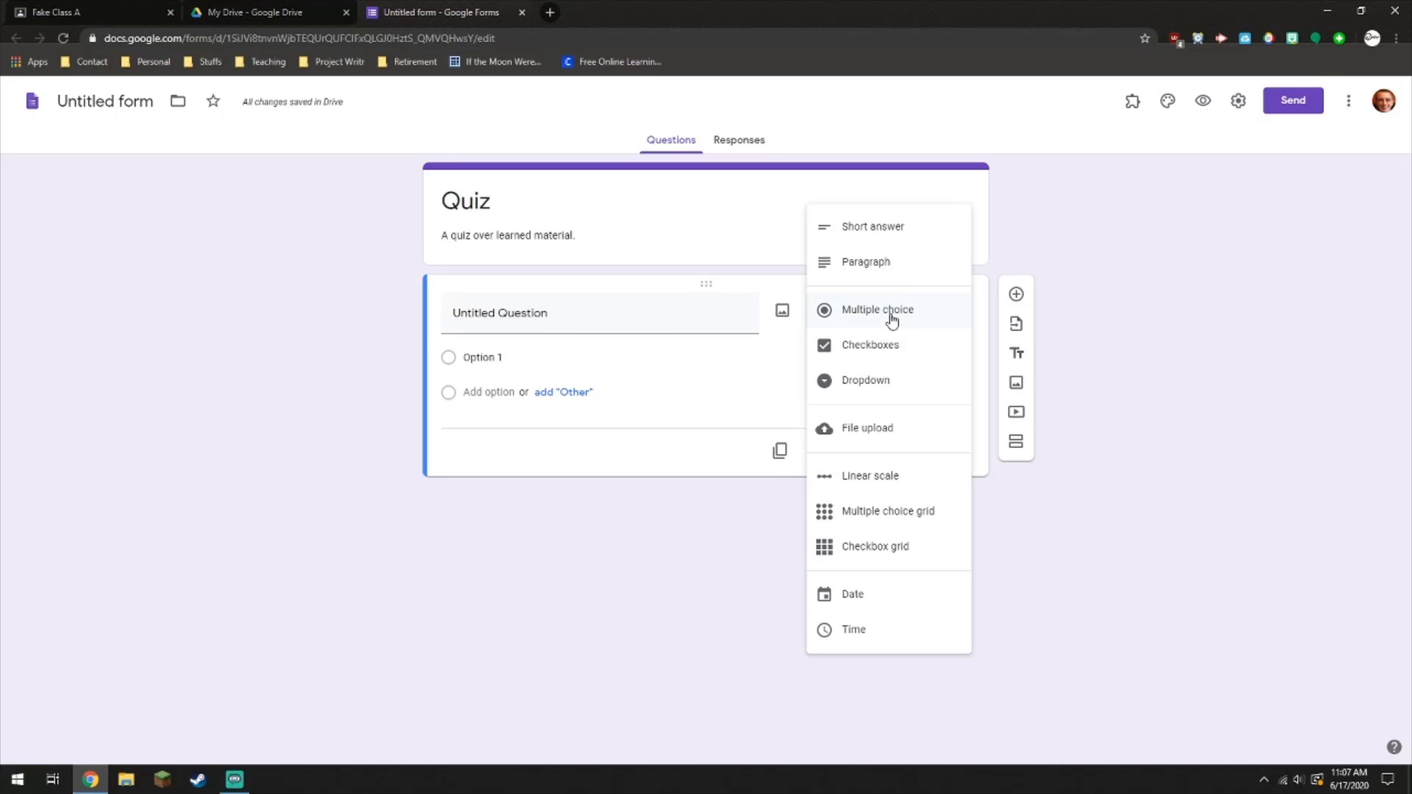
pyautogui.click(886, 347)
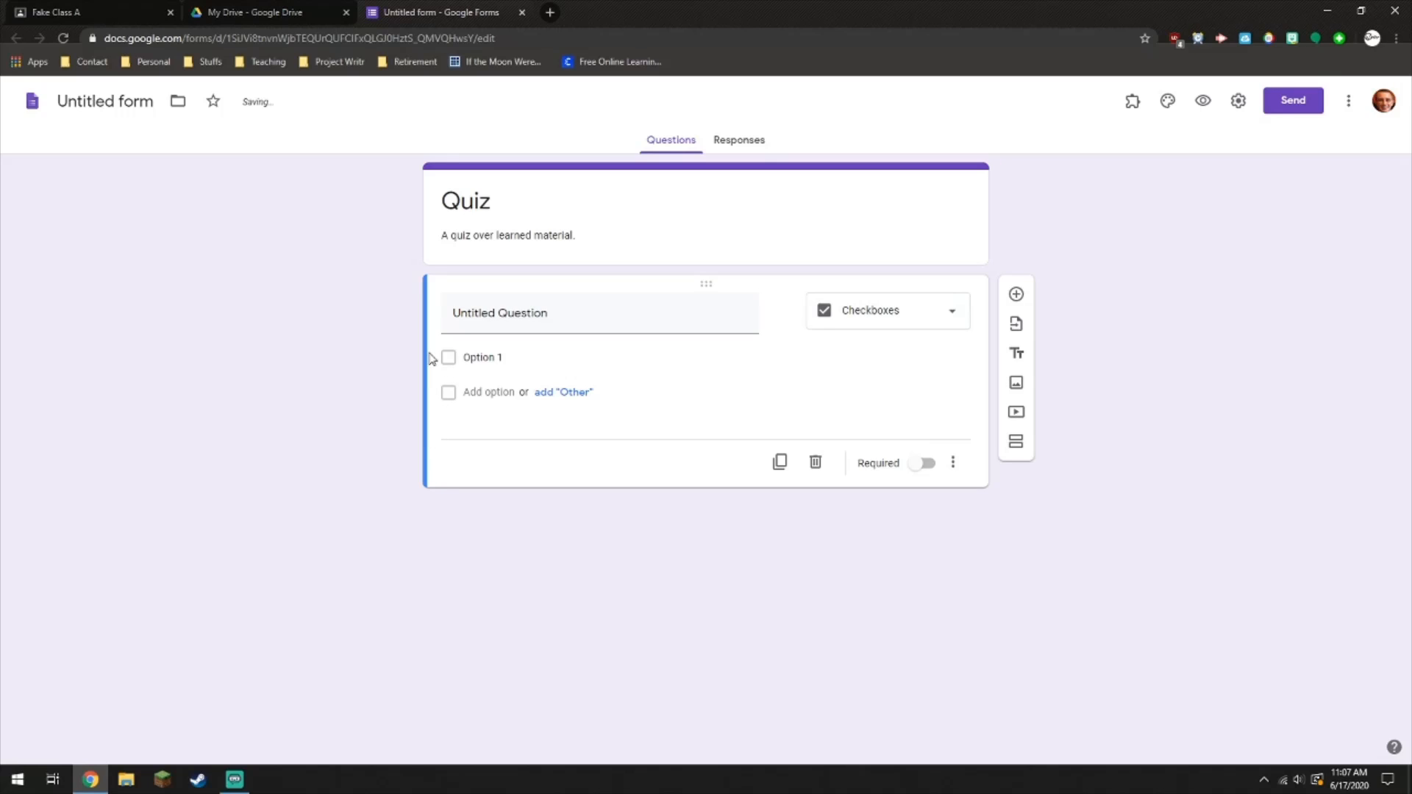
pyautogui.click(880, 324)
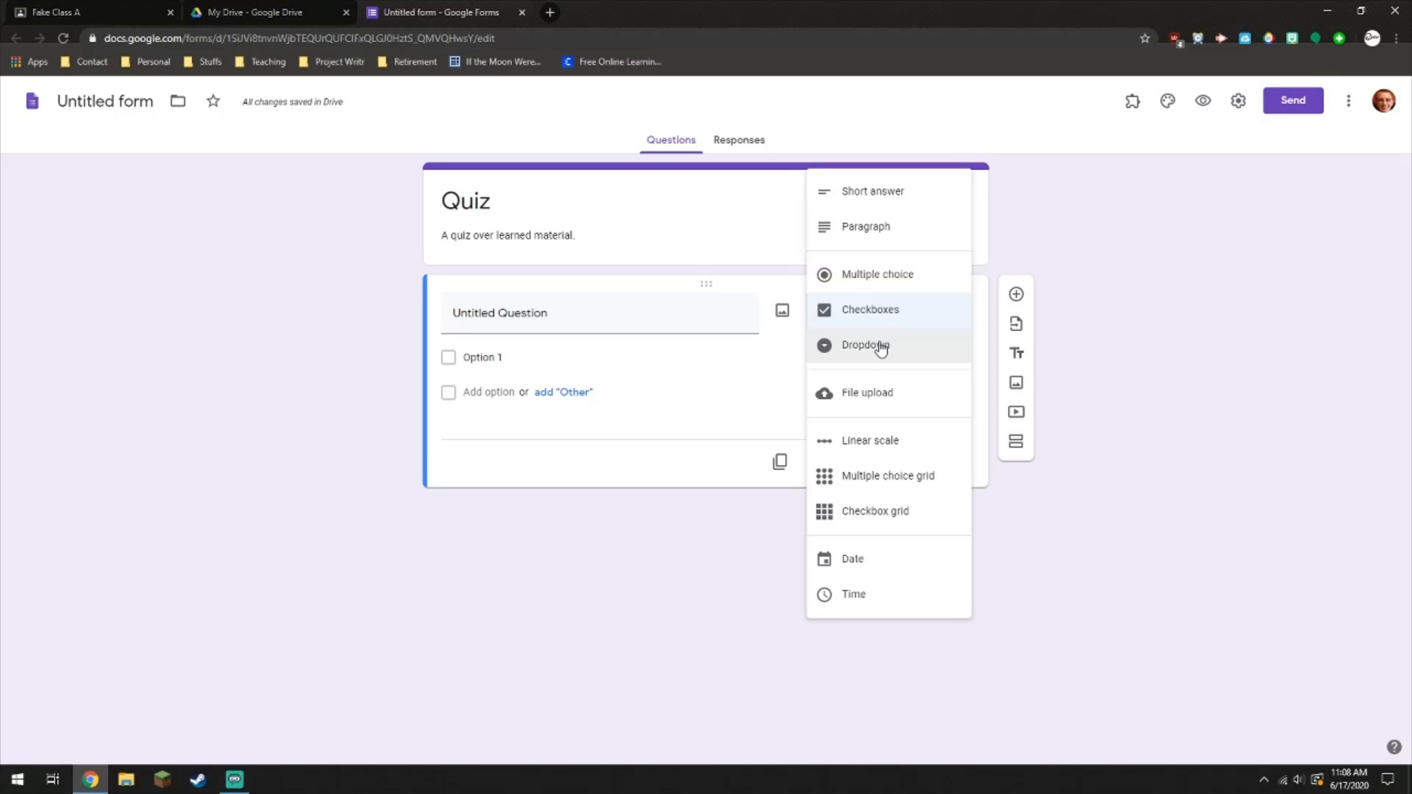
pyautogui.click(881, 348)
pyautogui.click(865, 313)
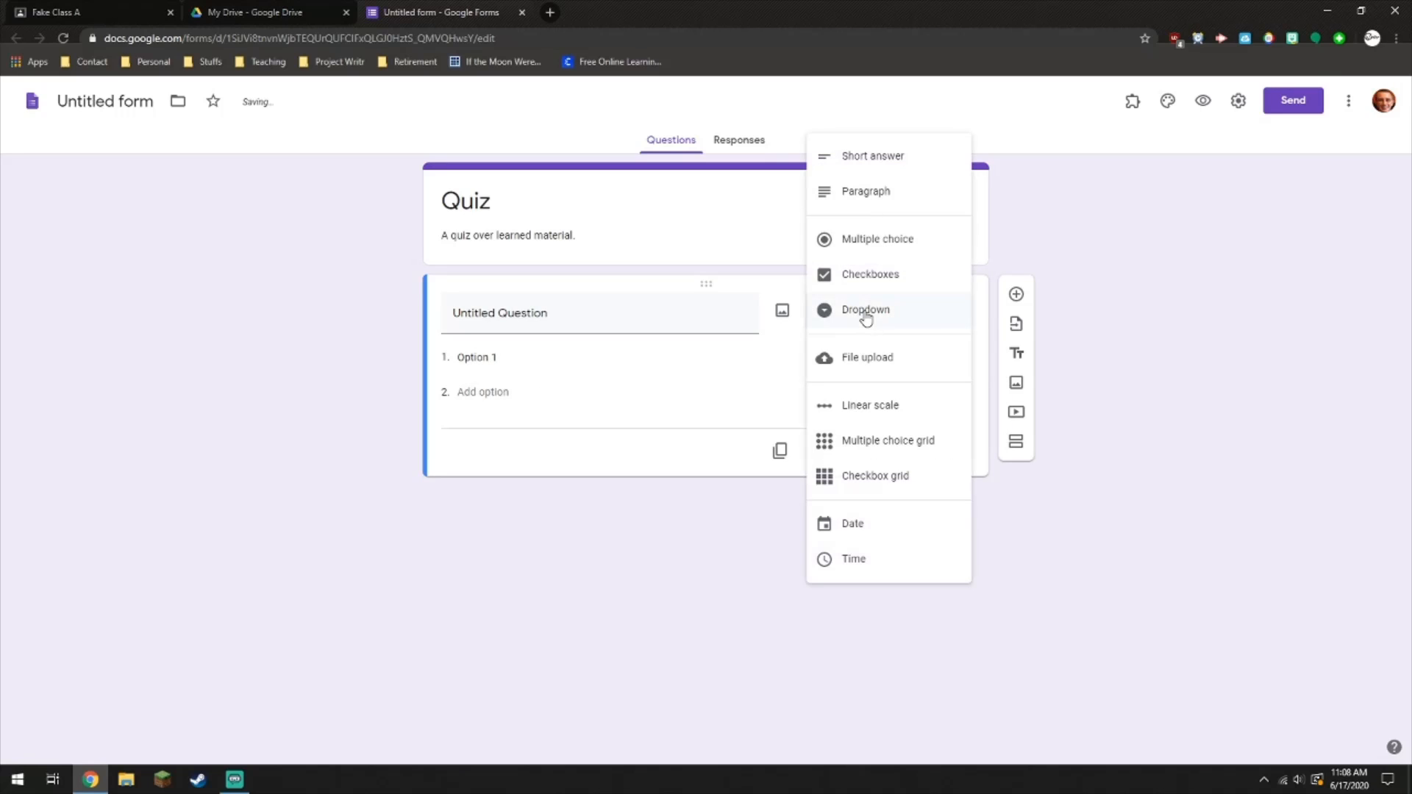
pyautogui.click(872, 155)
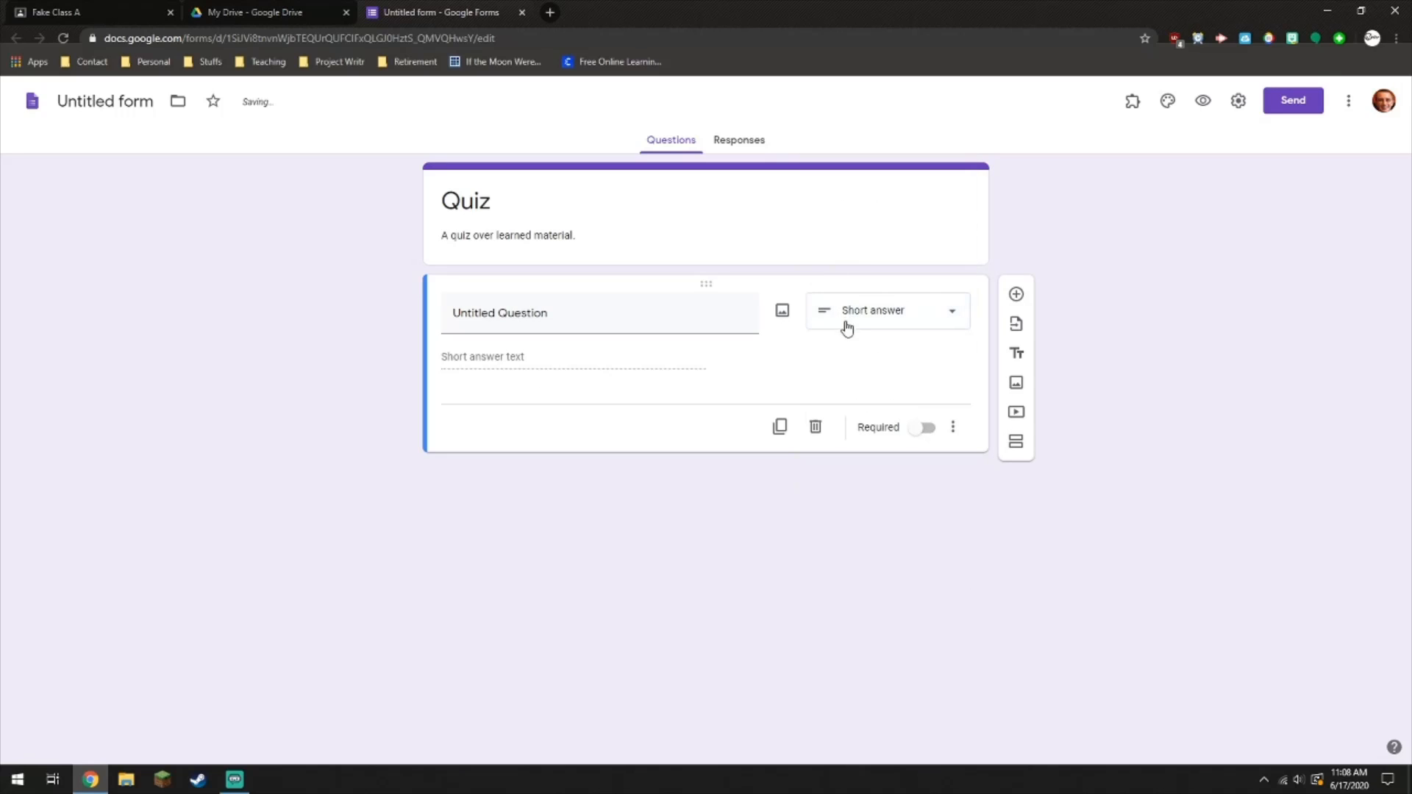
pyautogui.click(883, 305)
pyautogui.click(883, 358)
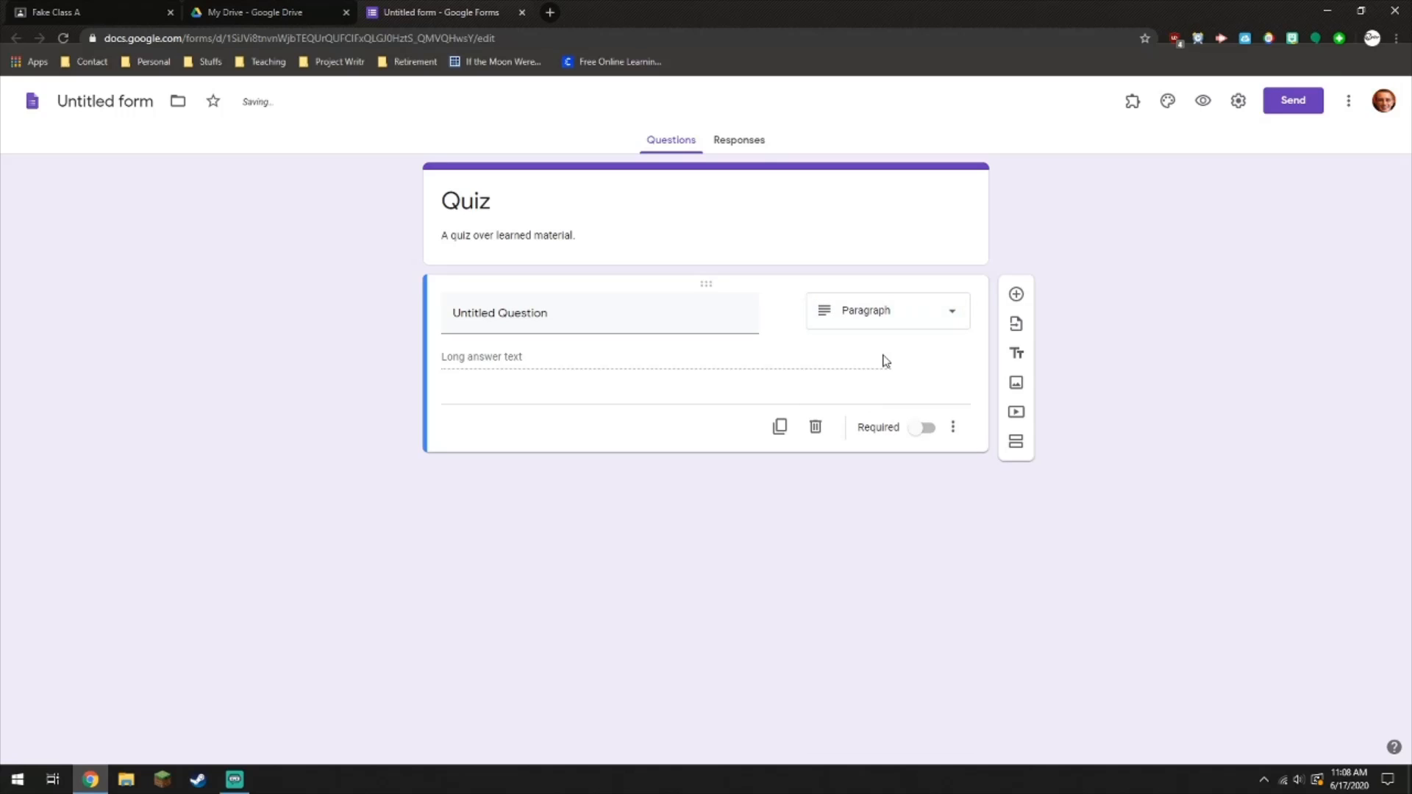
pyautogui.click(883, 325)
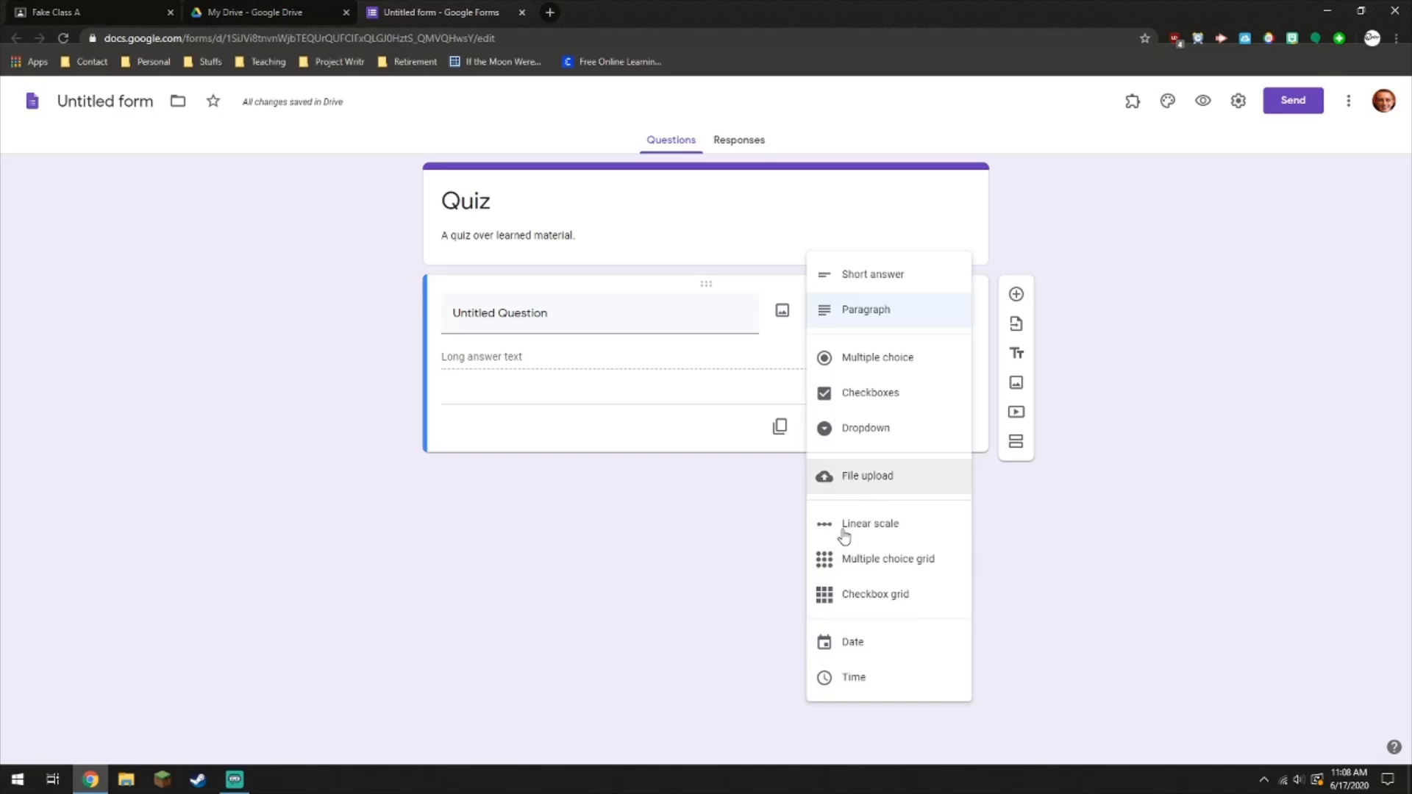
pyautogui.click(255, 324)
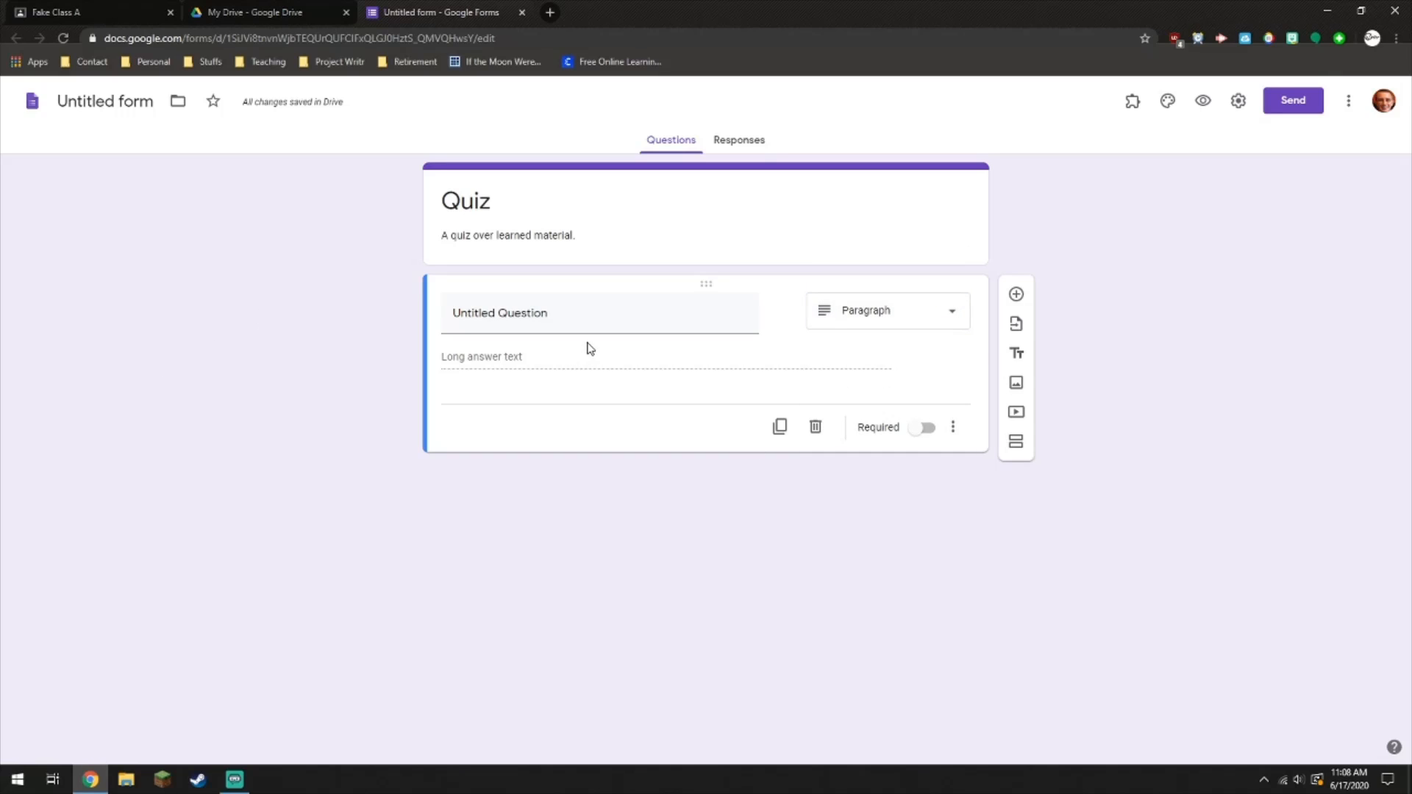
# Step: Set the untitled question to Multiple choice and enter "2+2=?" as its text
pyautogui.click(570, 321)
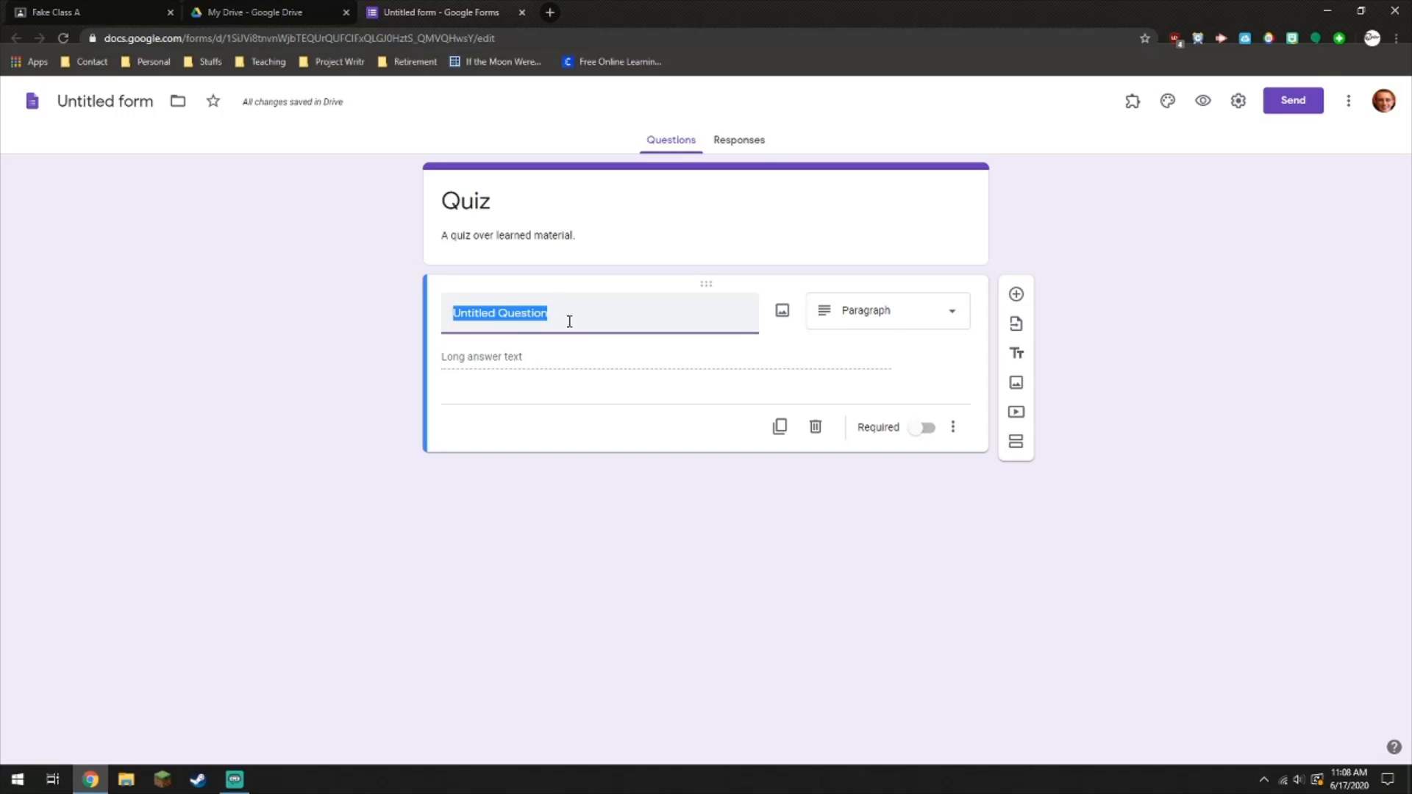
pyautogui.click(934, 316)
pyautogui.click(885, 356)
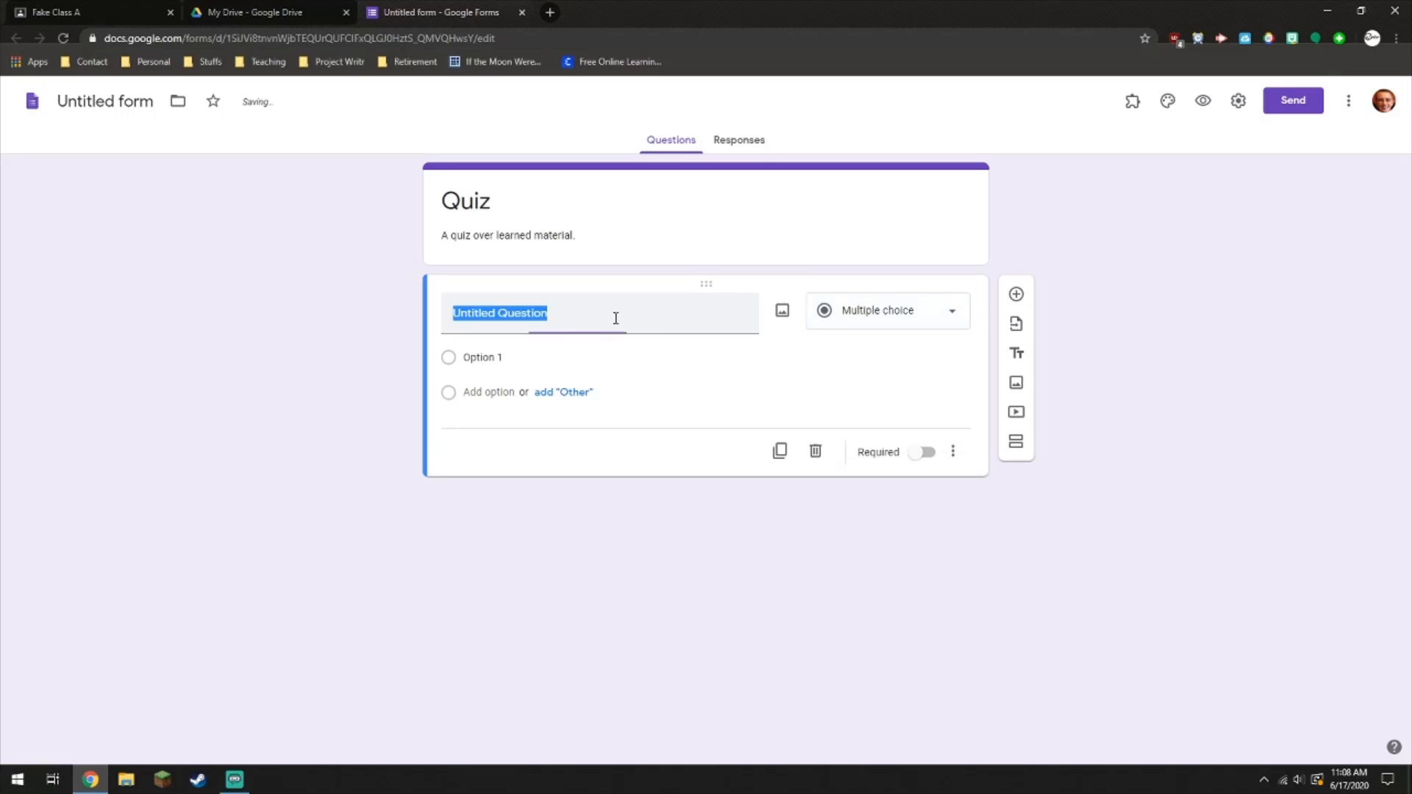
pyautogui.write('2+')
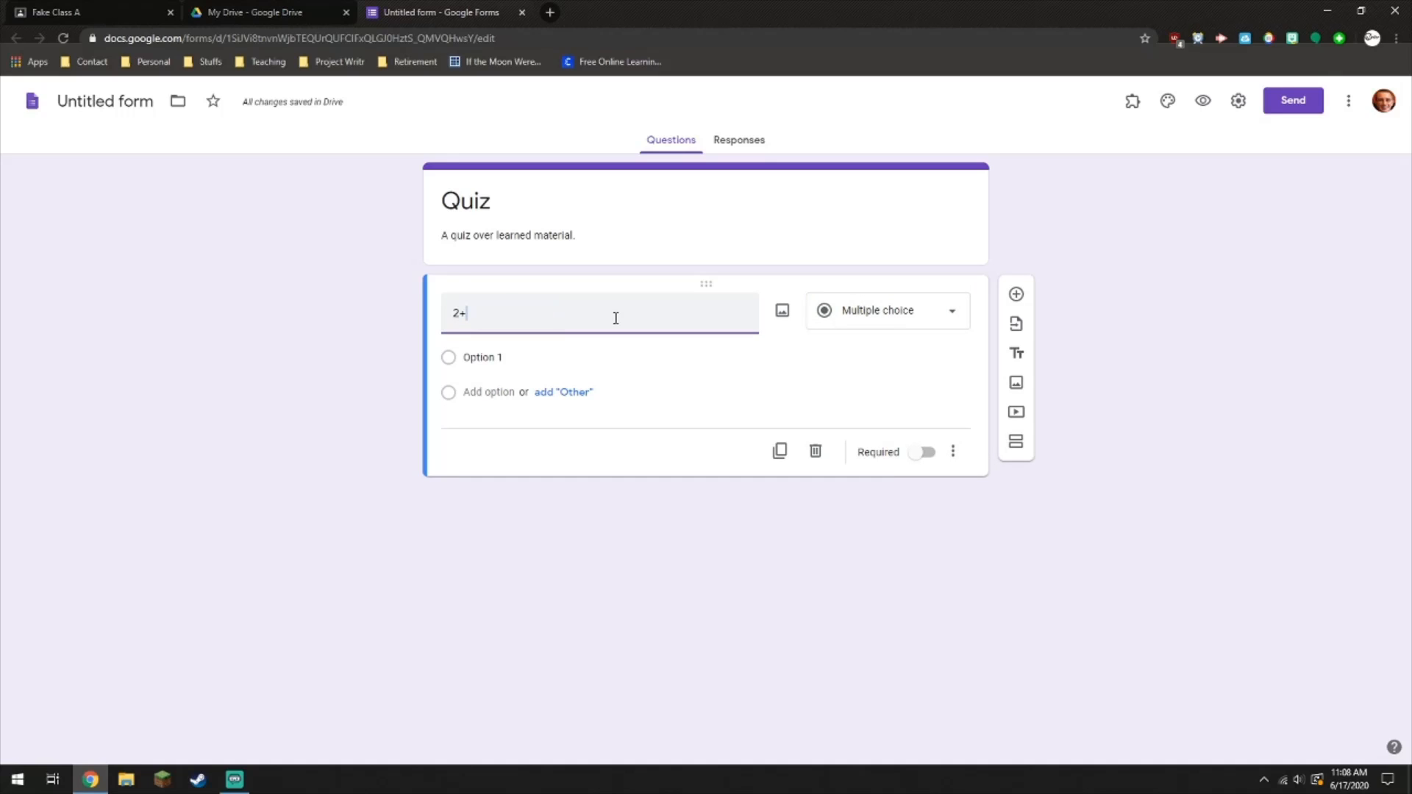
pyautogui.write('2=?')
# Step: Enter 2, 3, 4 and 5 as the answer options of the "2+2=?" question and make it required
pyautogui.click(481, 359)
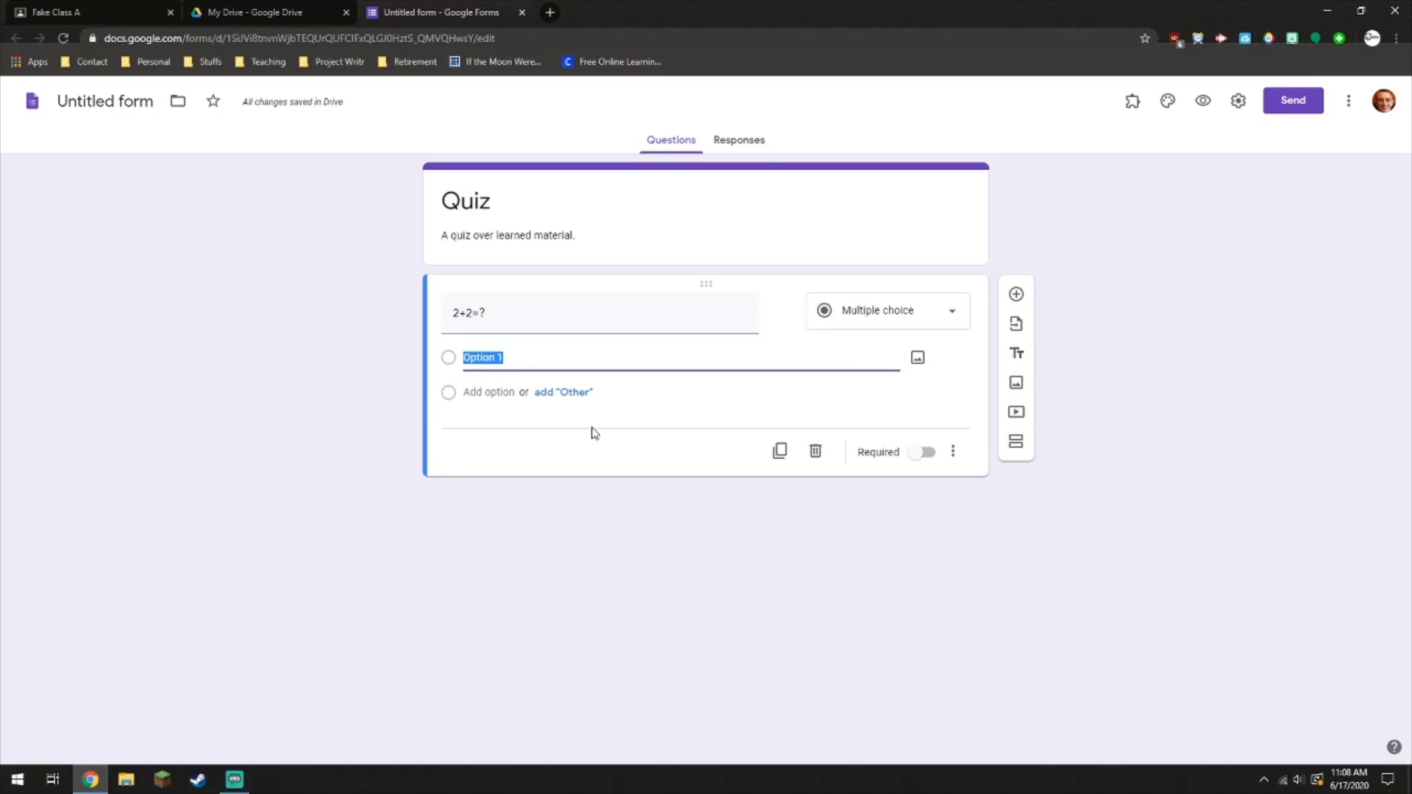
pyautogui.write('2')
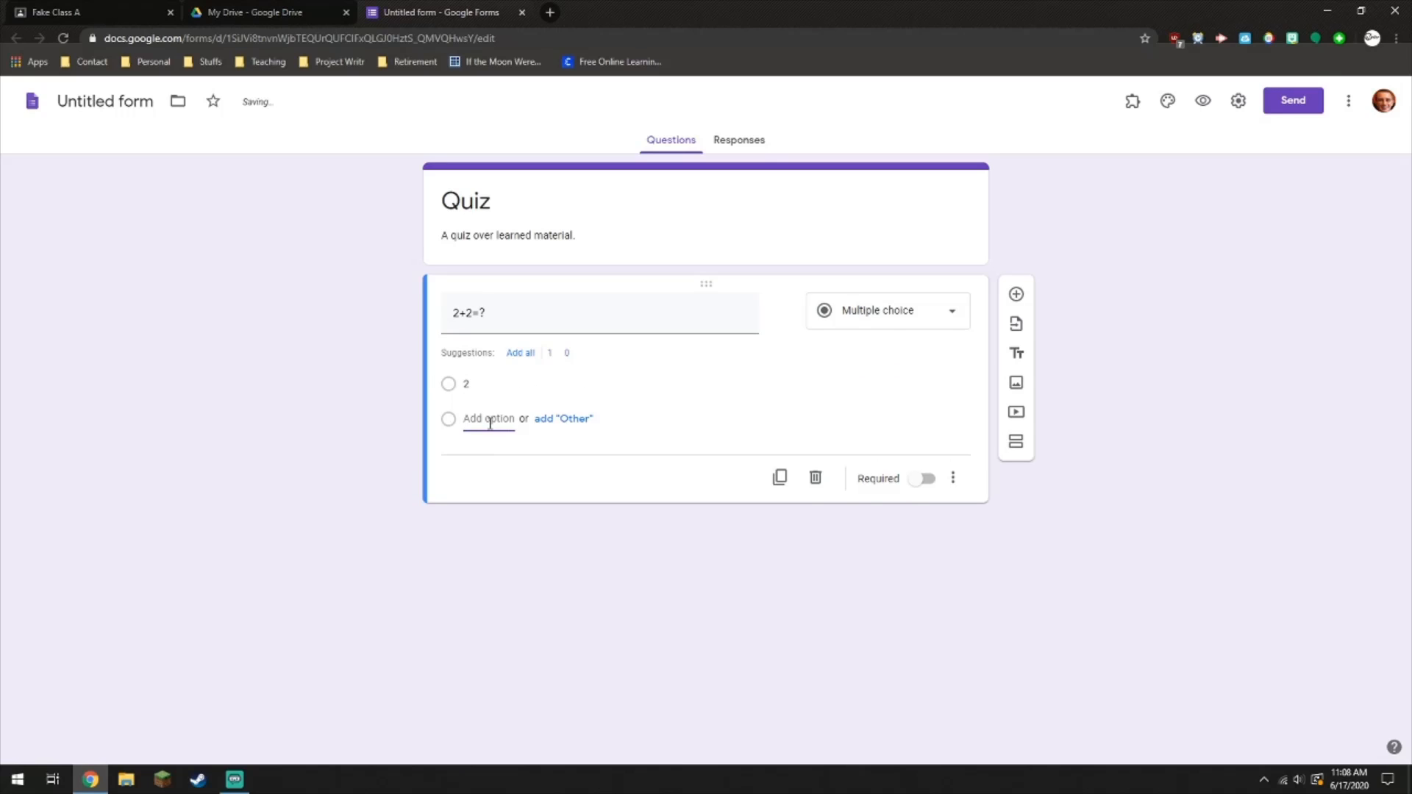
pyautogui.click(489, 416)
pyautogui.write('3')
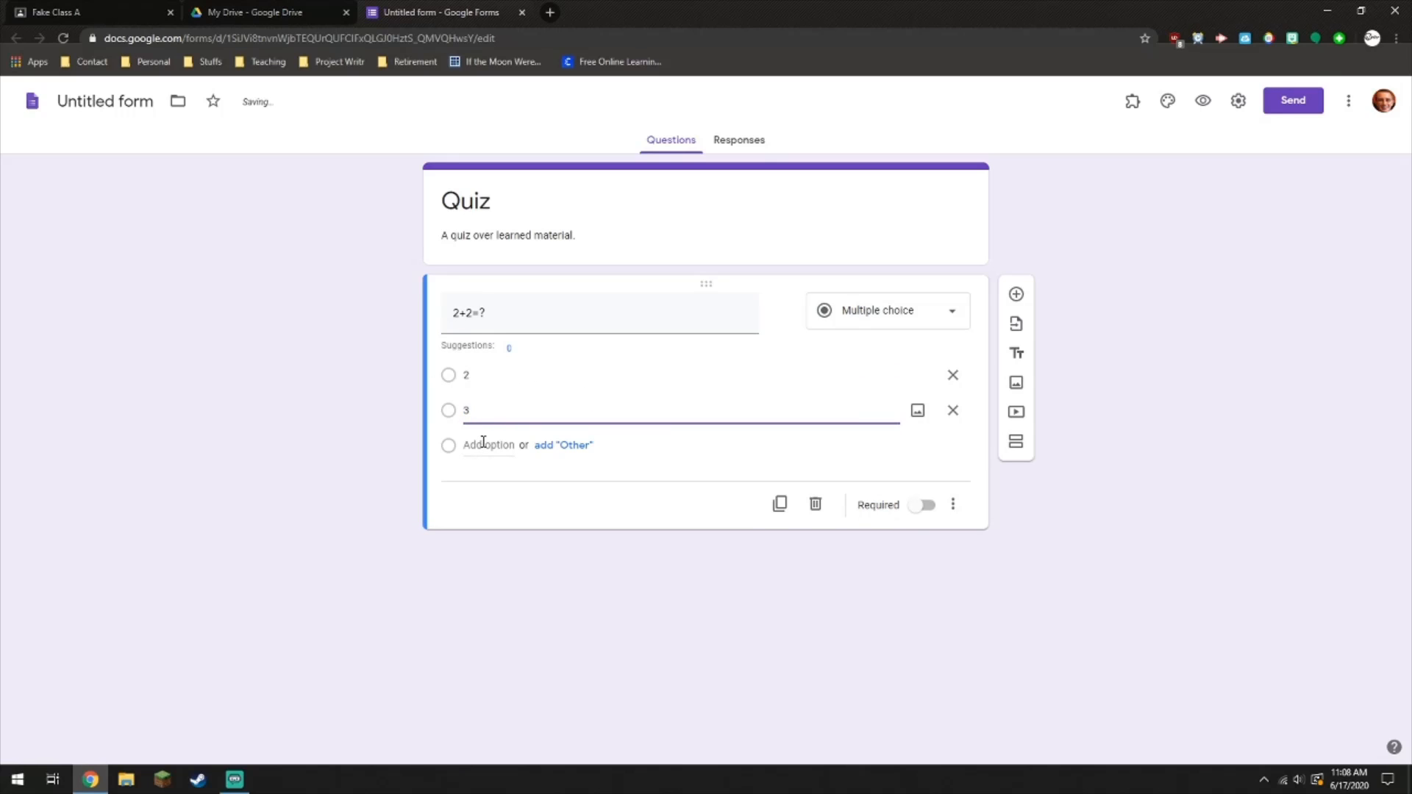
pyautogui.click(488, 445)
pyautogui.write('4')
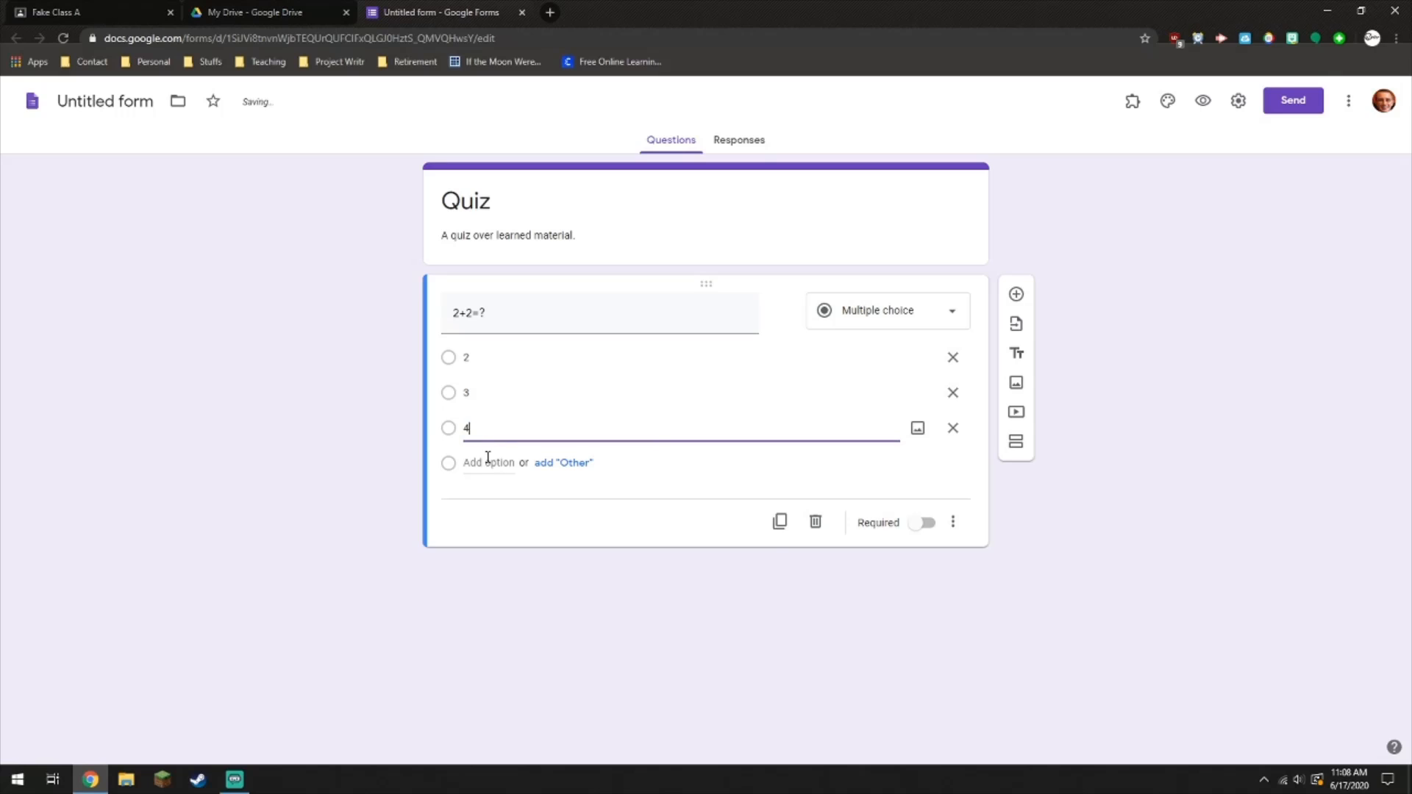
pyautogui.click(488, 462)
pyautogui.write('5')
pyautogui.click(390, 472)
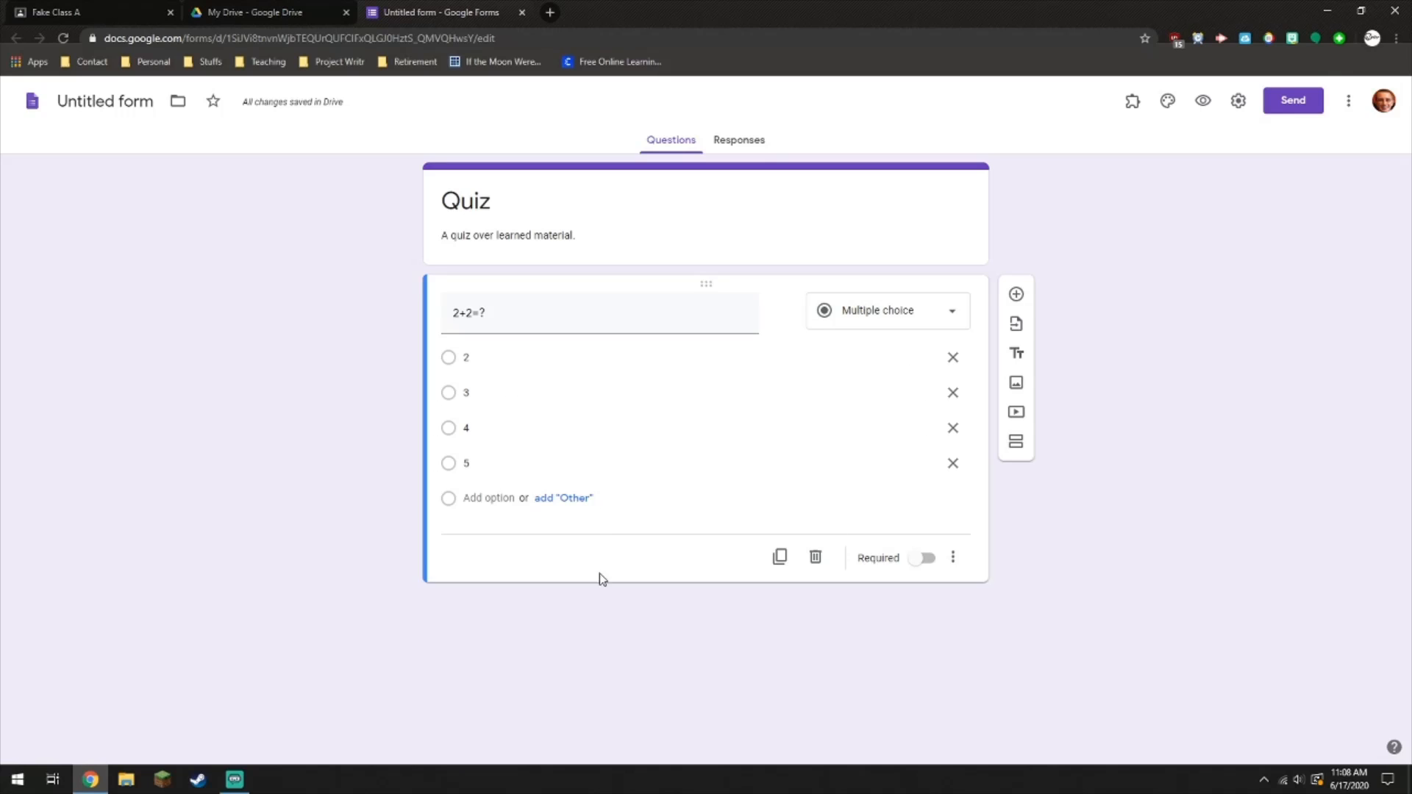
pyautogui.click(917, 563)
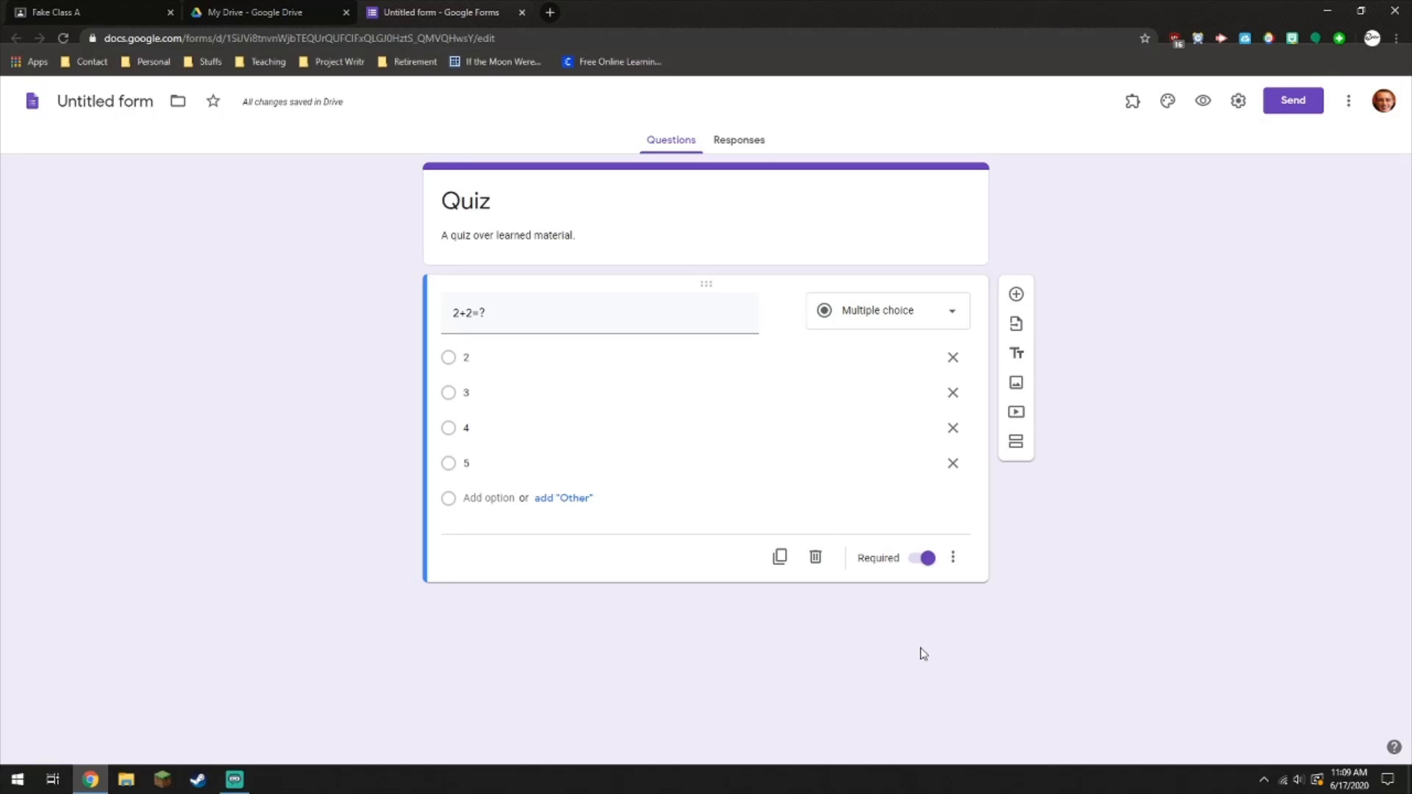
# Step: Add a second multiple-choice question "3+3=?" with the answer options 3, 4, 5 and 6
pyautogui.click(1016, 295)
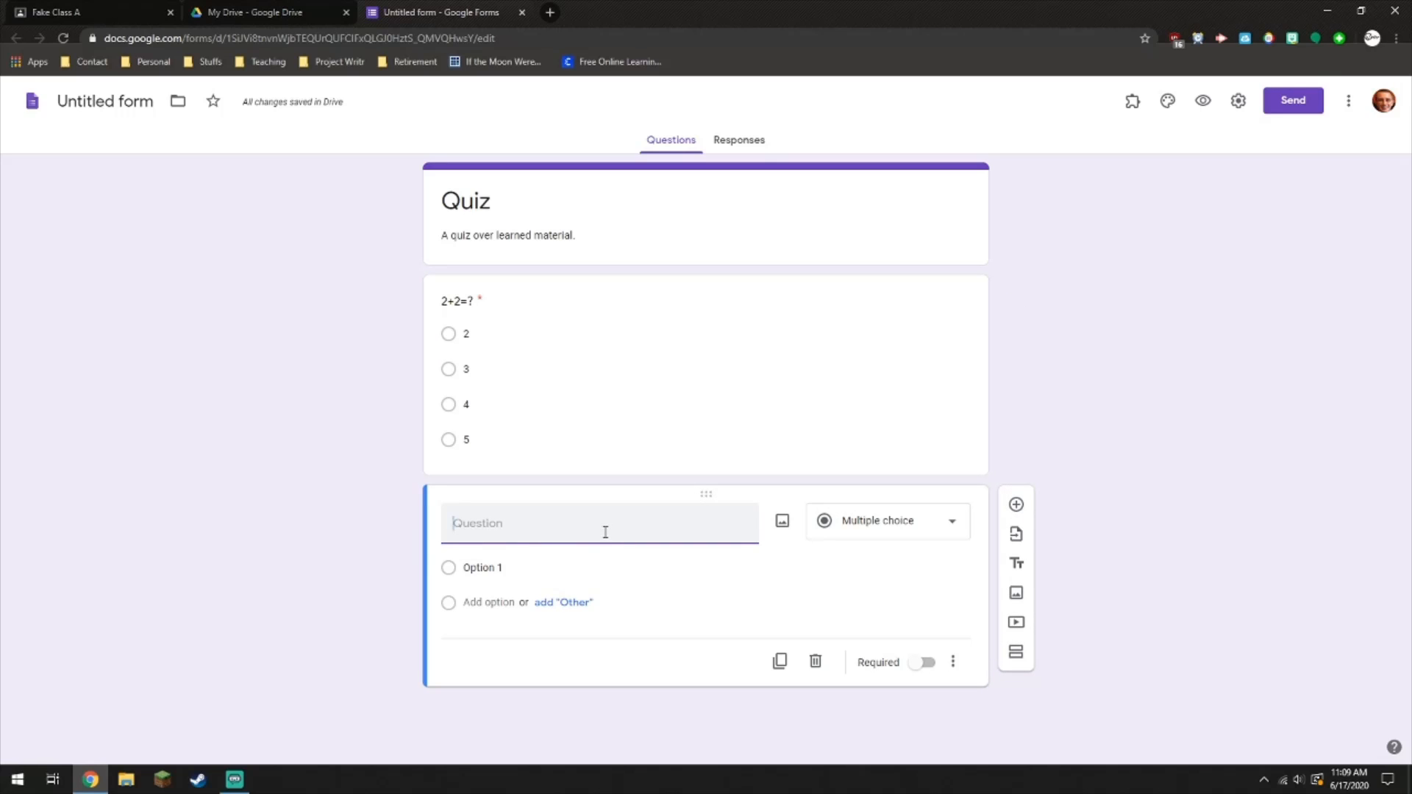
pyautogui.write('3+3=?')
pyautogui.click(481, 569)
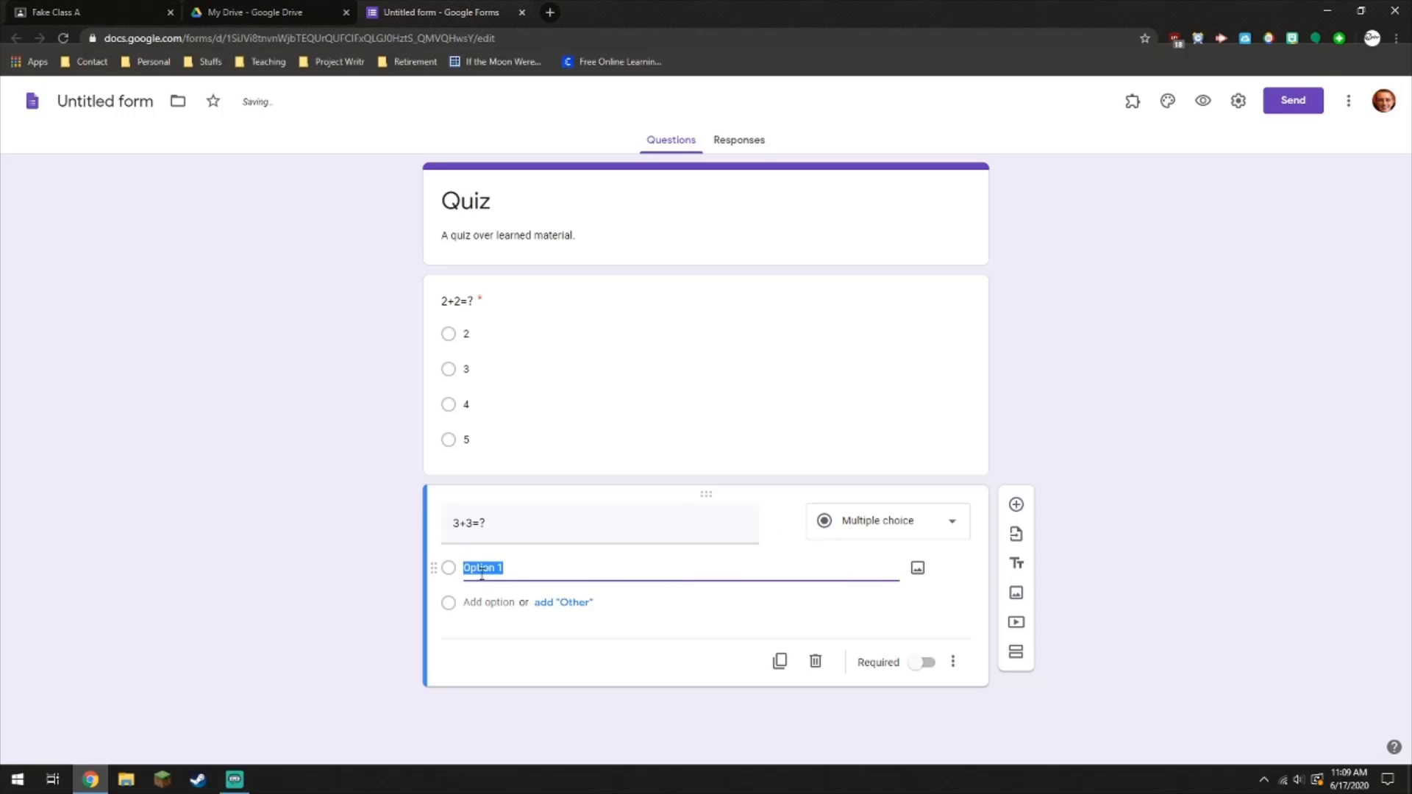
pyautogui.write('3')
pyautogui.click(478, 603)
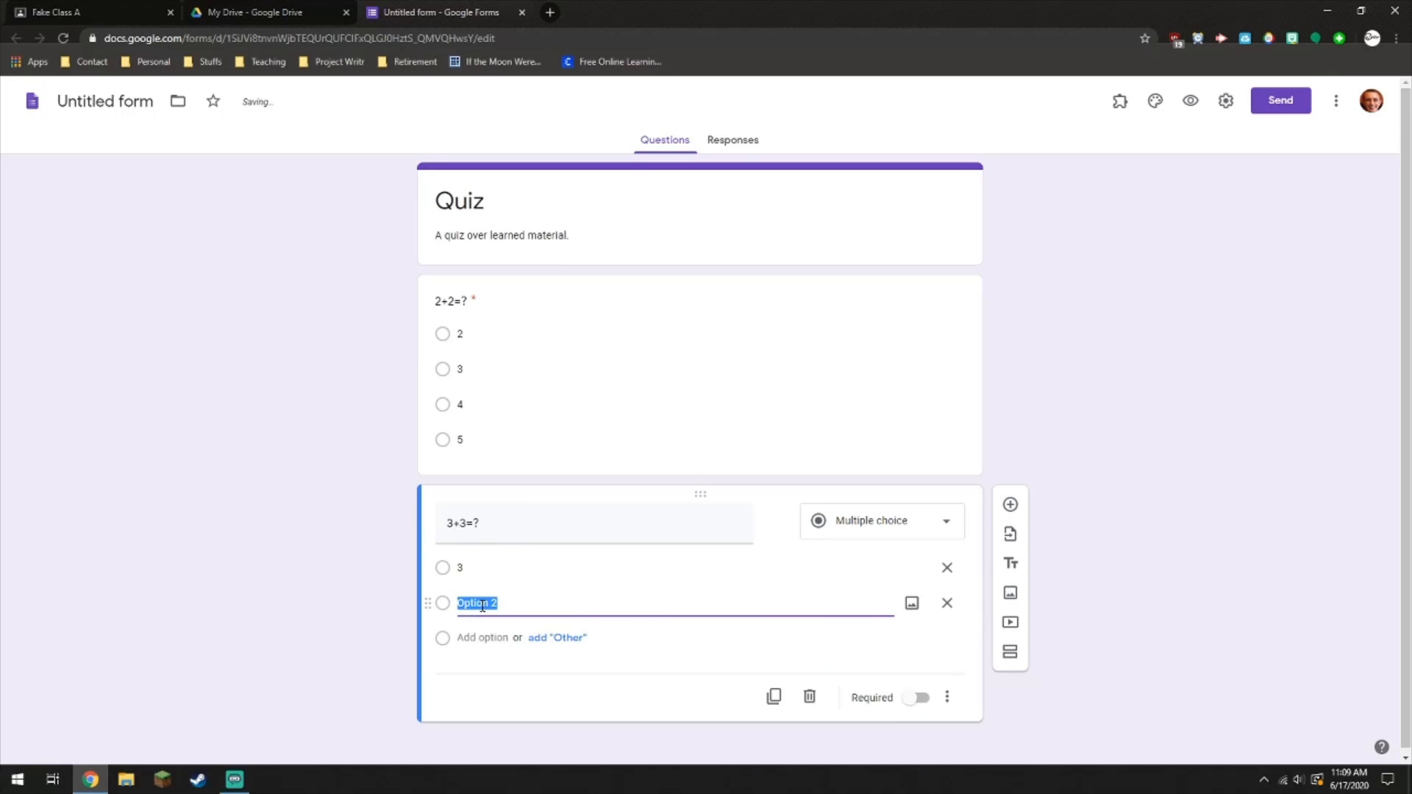
pyautogui.write('4')
pyautogui.click(478, 637)
pyautogui.write('5')
pyautogui.click(485, 673)
pyautogui.write('6')
pyautogui.click(349, 587)
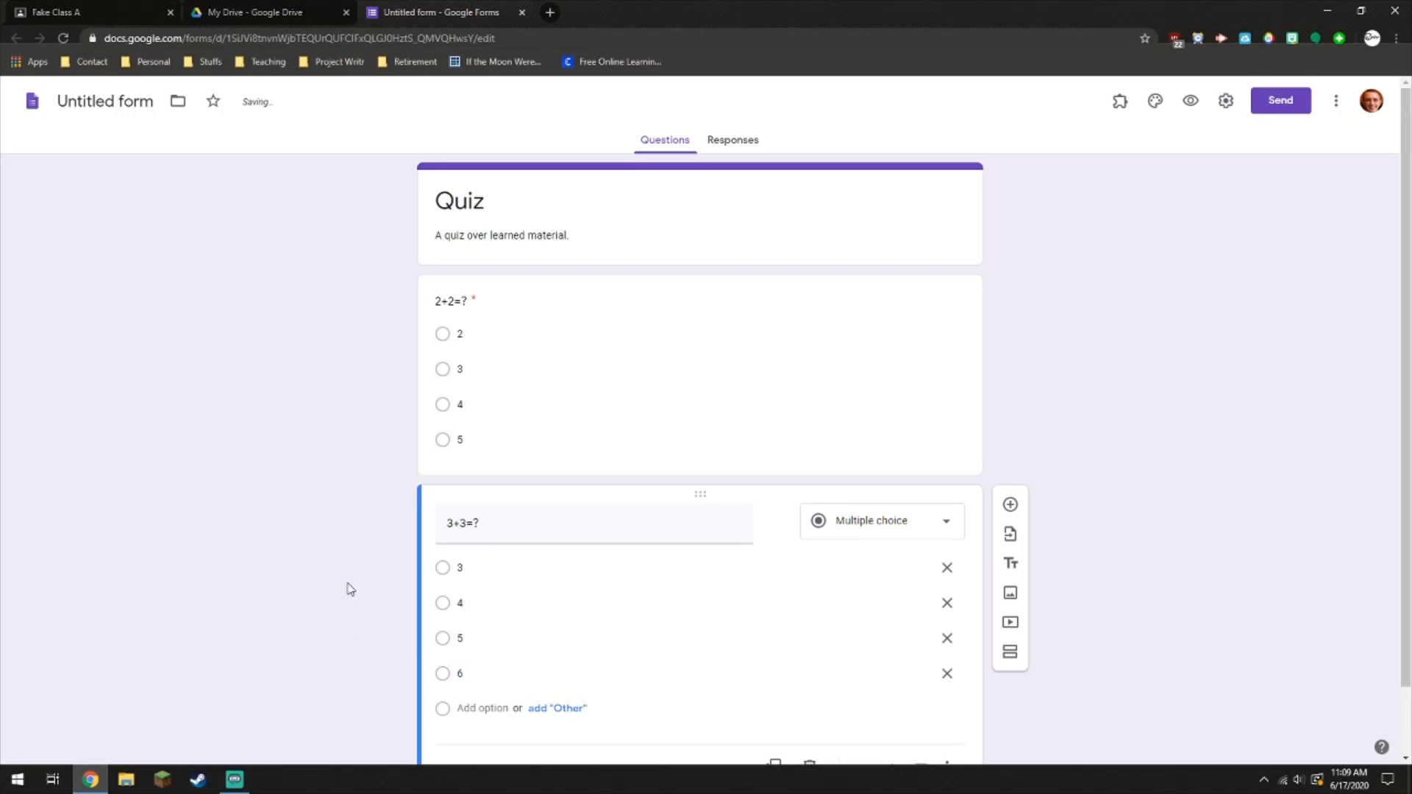
pyautogui.scroll(-1, 348, 586)
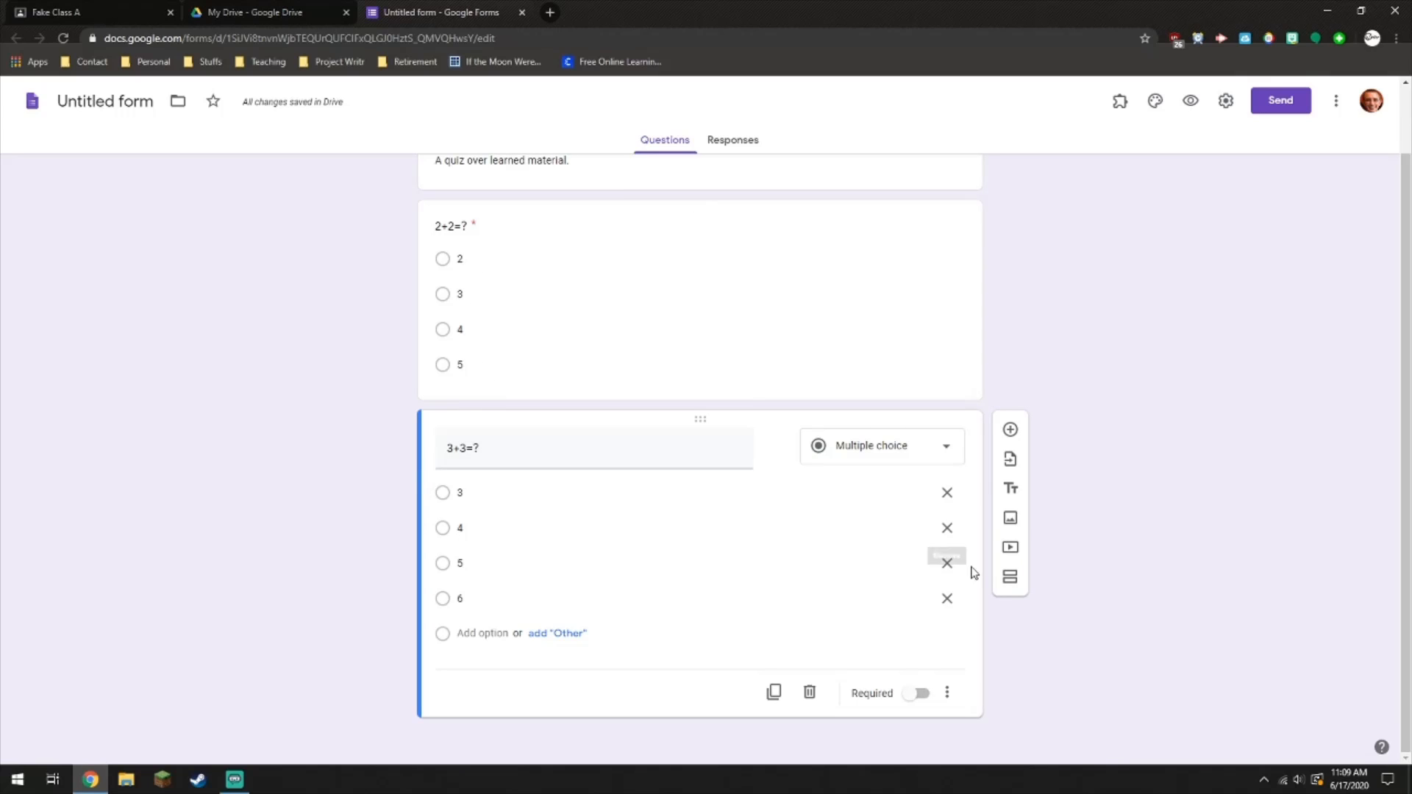
# Step: Make the "3+3=?" question required
pyautogui.click(920, 694)
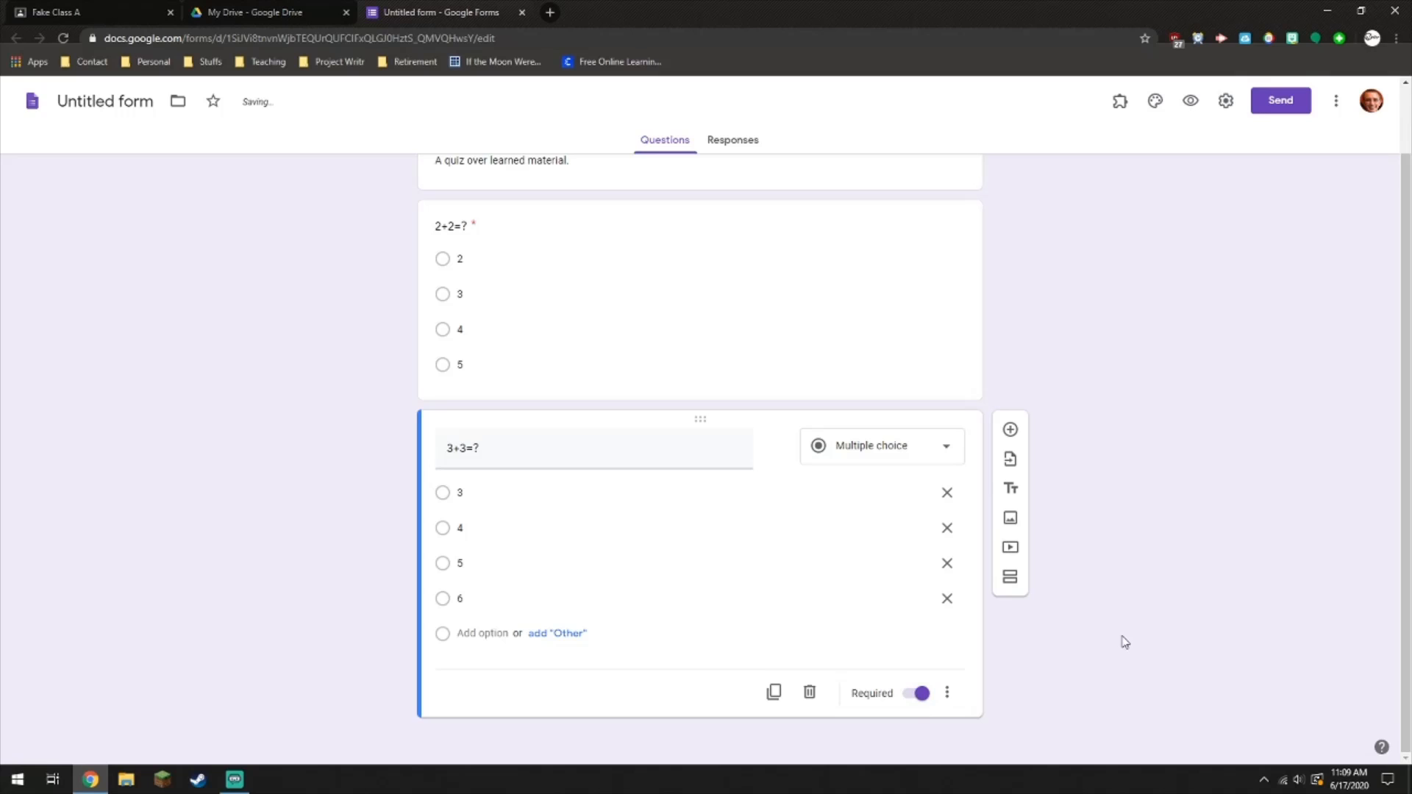
pyautogui.scroll(1, 1123, 641)
pyautogui.scroll(-1, 1123, 639)
# Step: Add a third question of type Short answer with the text "Find x, if 4x=8."
pyautogui.click(1011, 431)
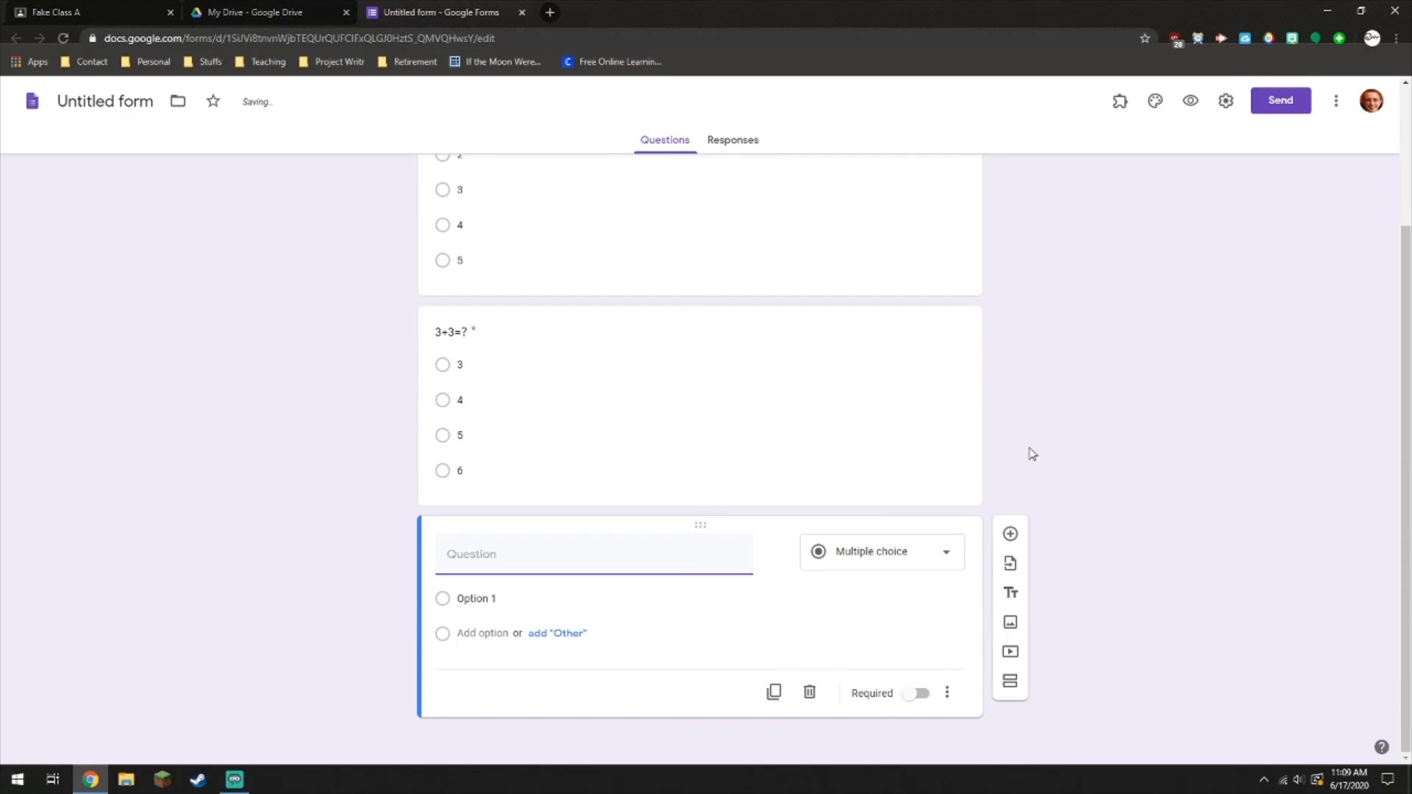
pyautogui.click(847, 559)
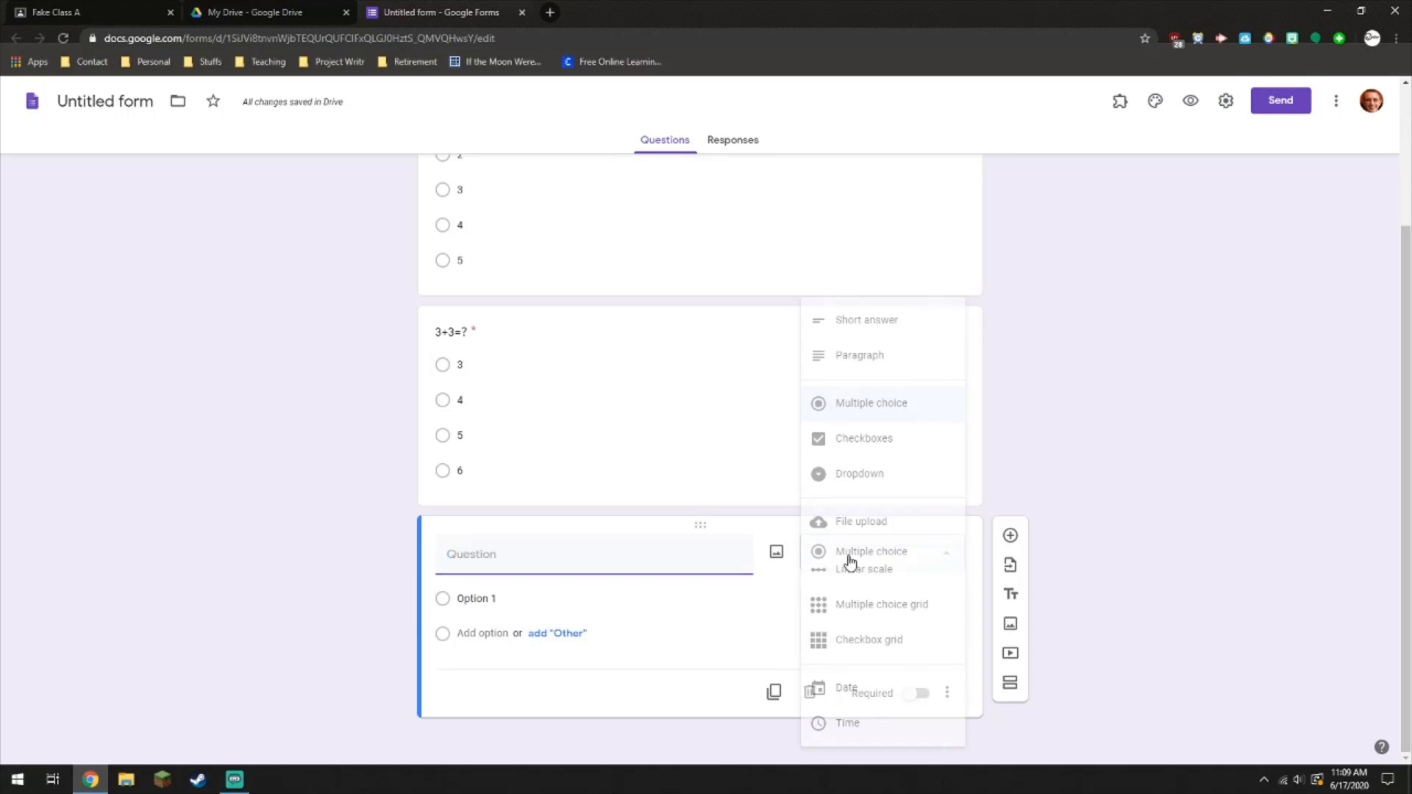
pyautogui.click(901, 339)
pyautogui.click(605, 581)
pyautogui.write('Find x, if 4x=8.')
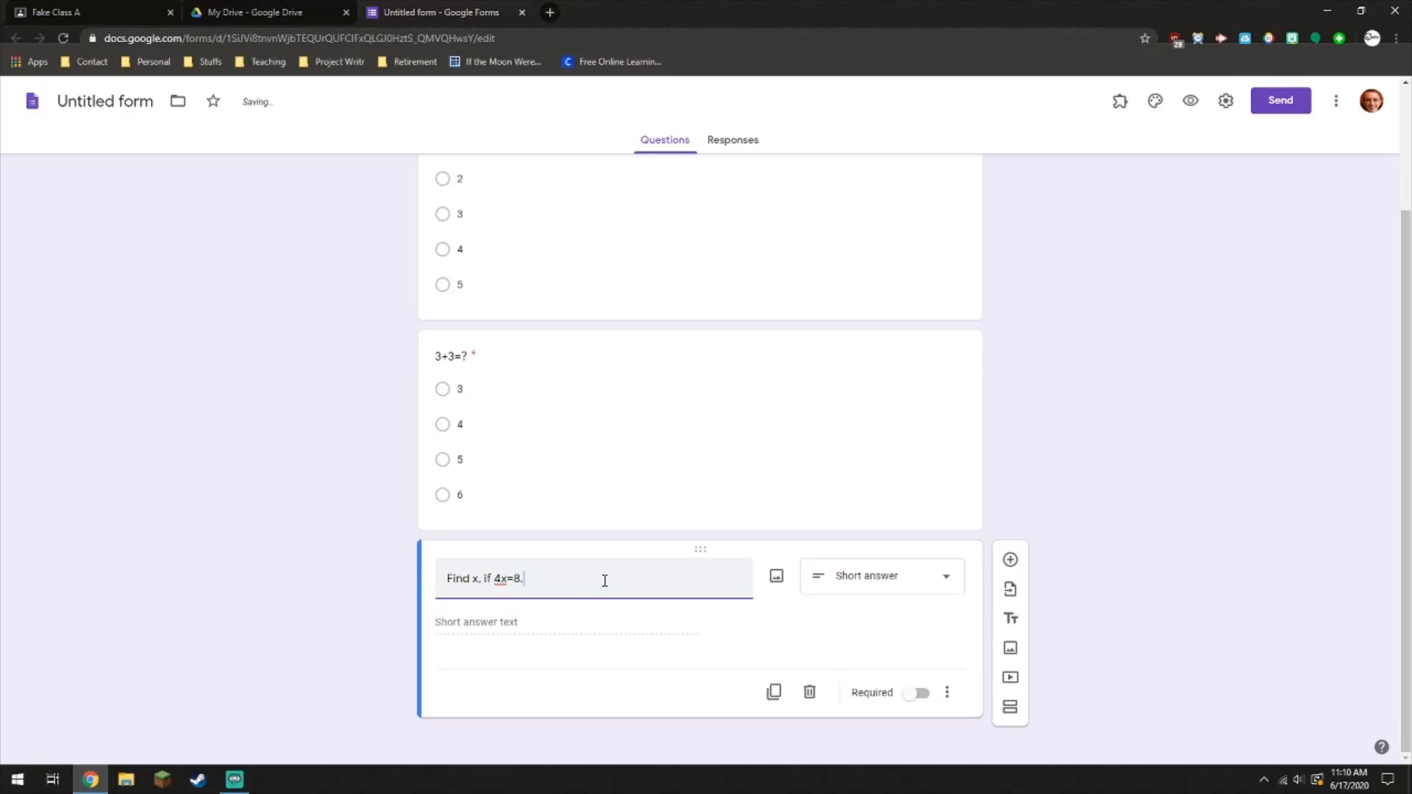
# Step: Remove the response validation from the "Find x, if 4x=8." question and make it required
pyautogui.click(312, 565)
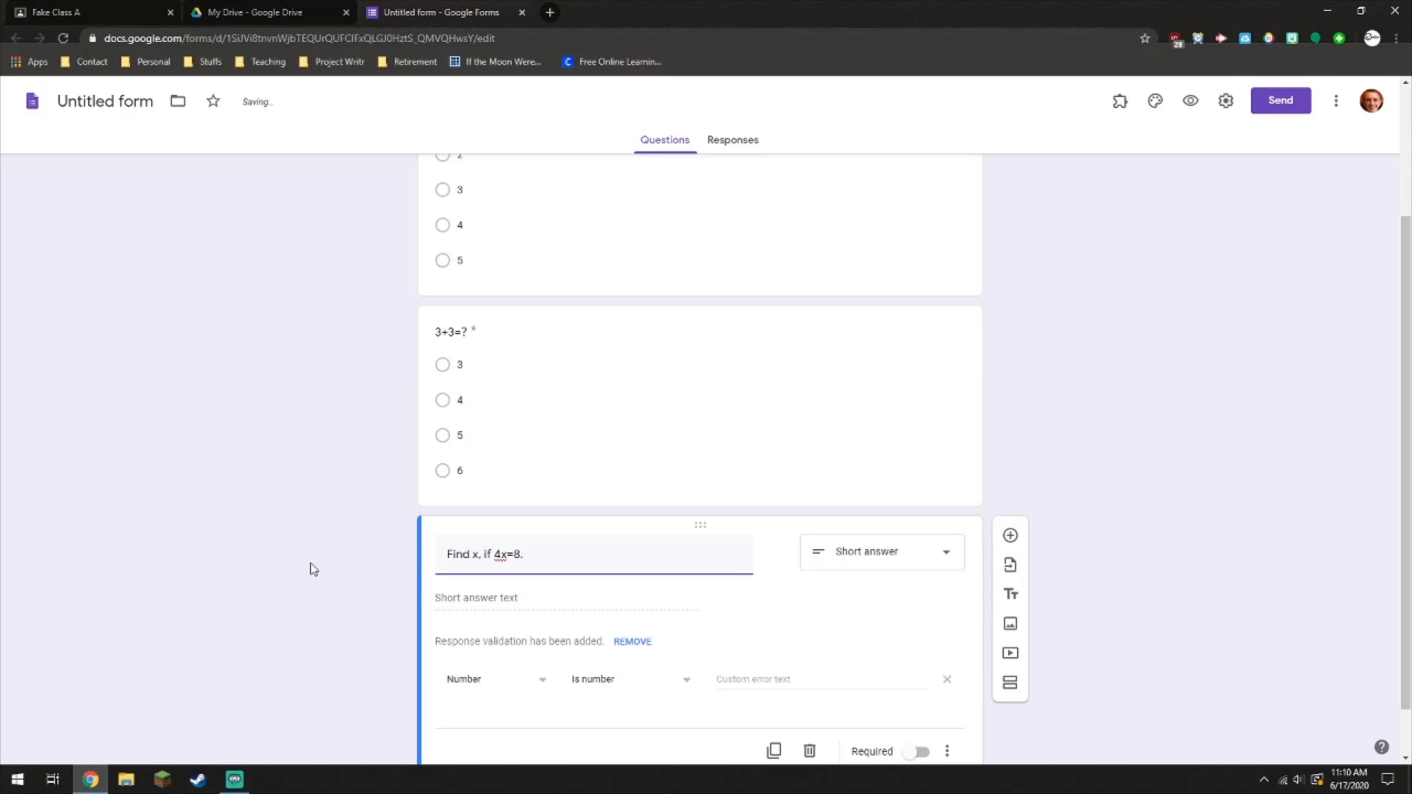
pyautogui.click(632, 642)
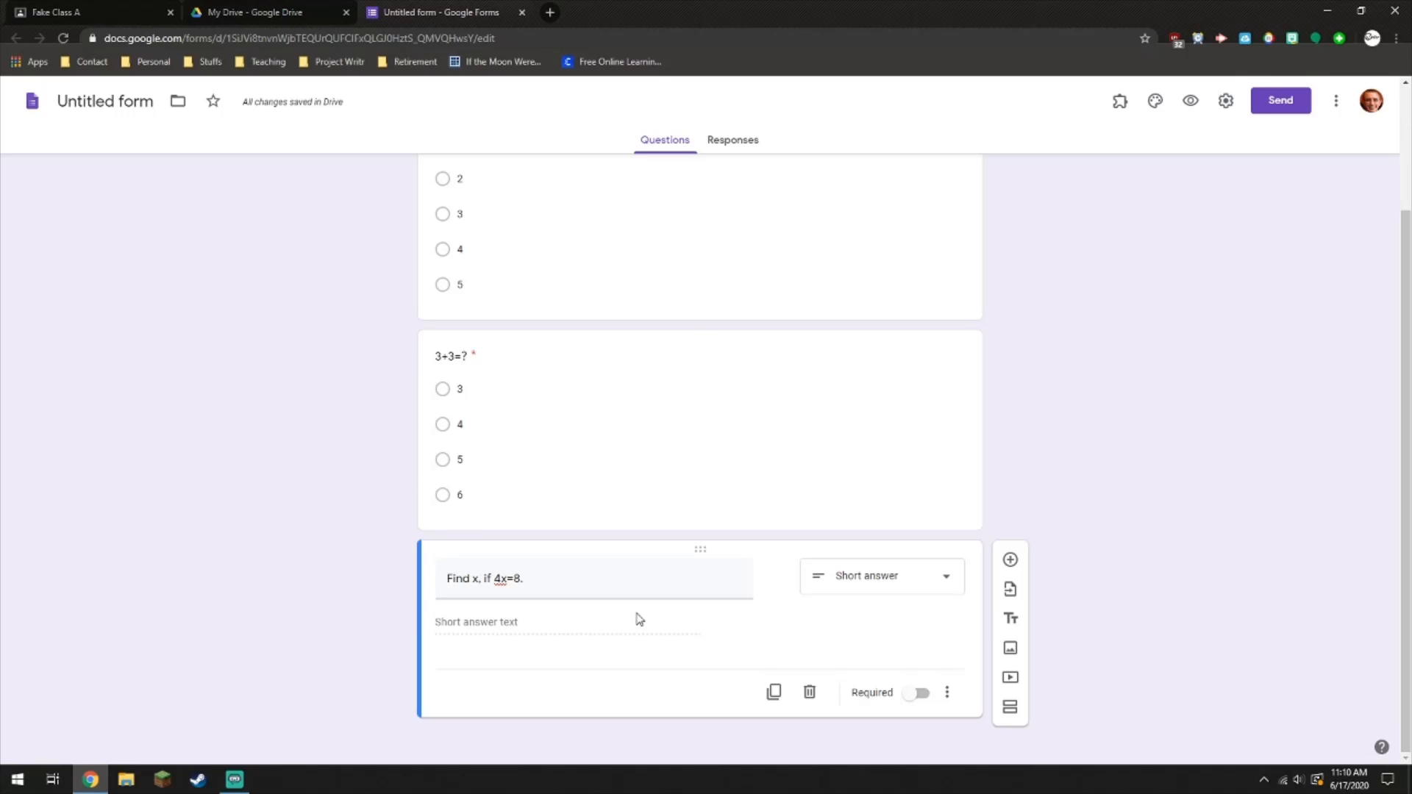
pyautogui.click(916, 693)
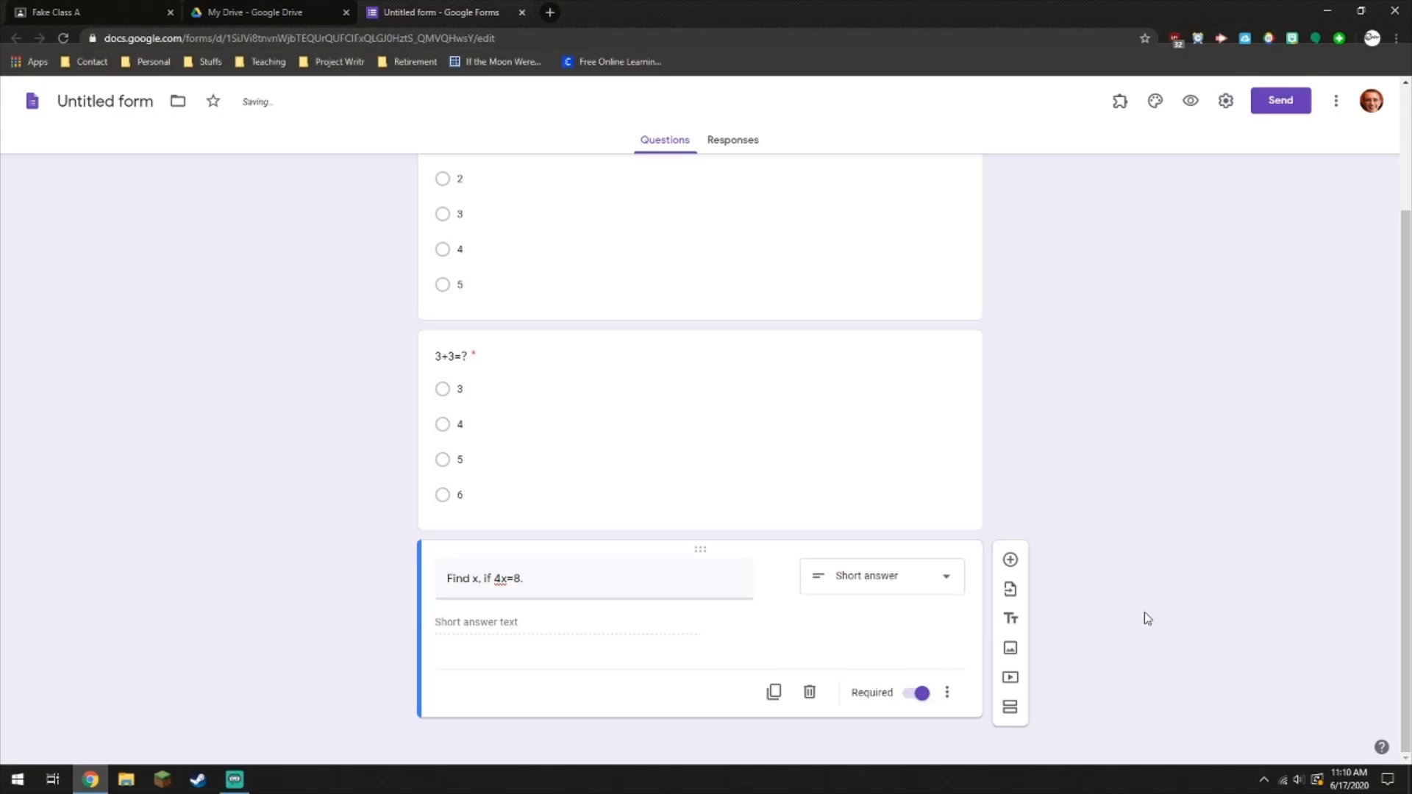
# Step: Try red as the form's theme color, settle on teal and close the theme options
pyautogui.scroll(2, 1142, 602)
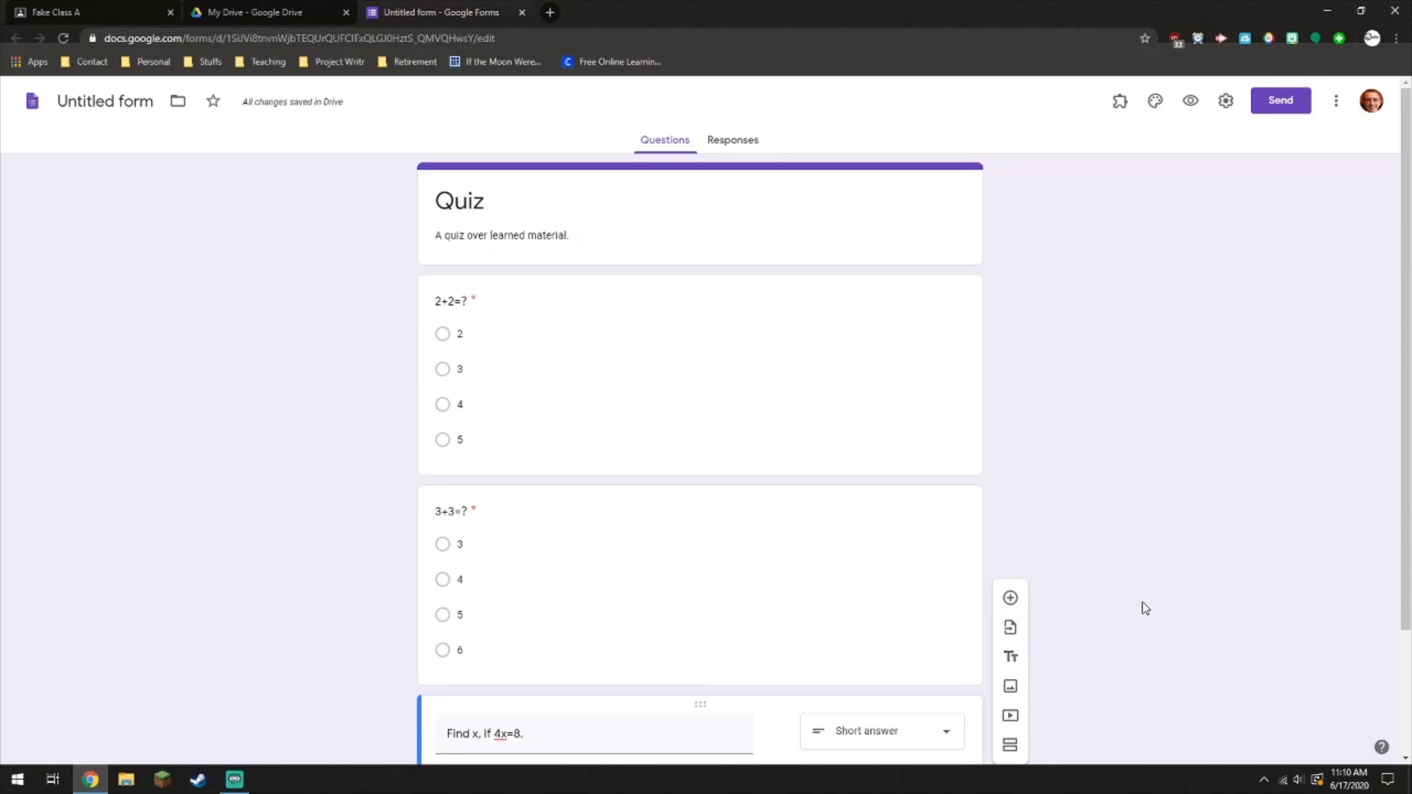
pyautogui.scroll(-2, 1142, 601)
pyautogui.scroll(1, 1145, 602)
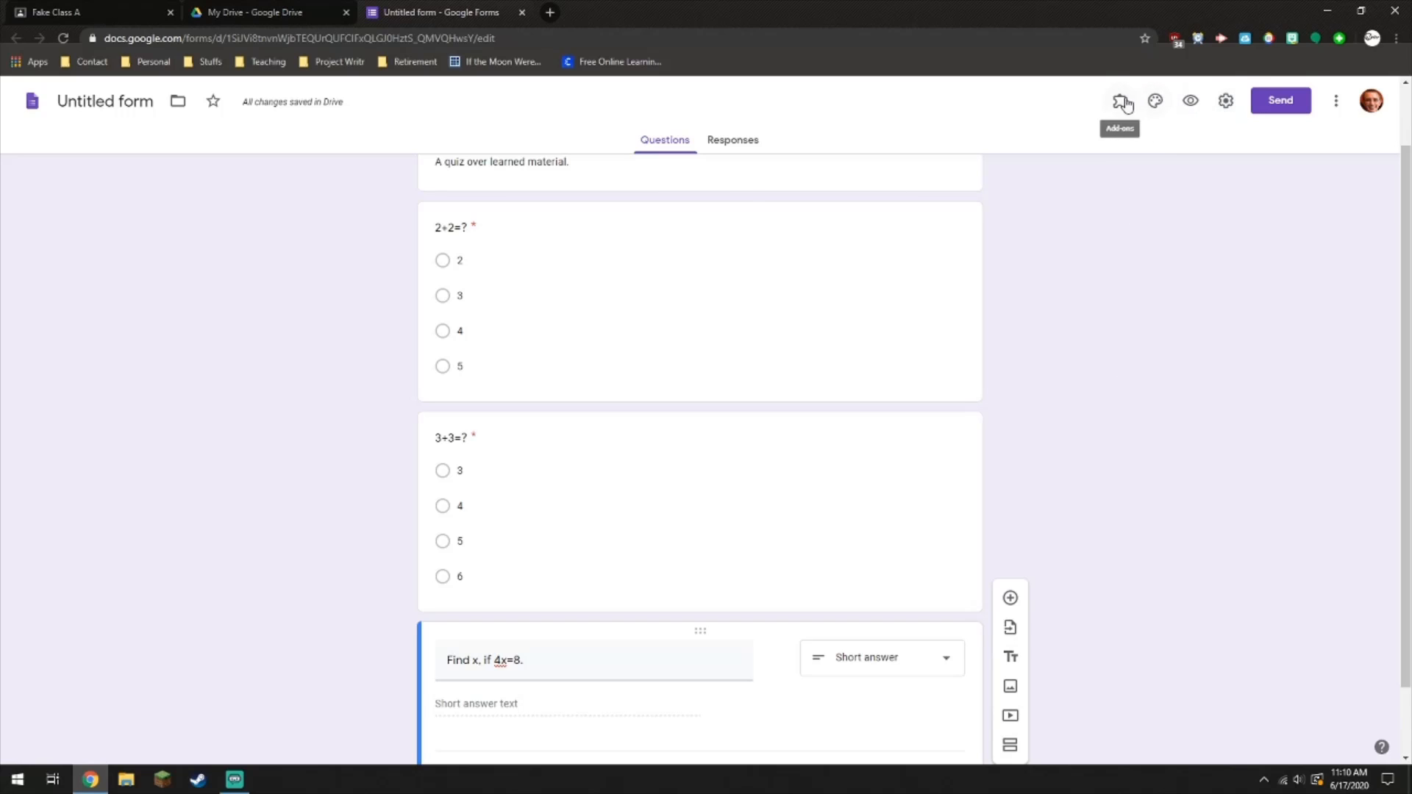
pyautogui.click(1155, 103)
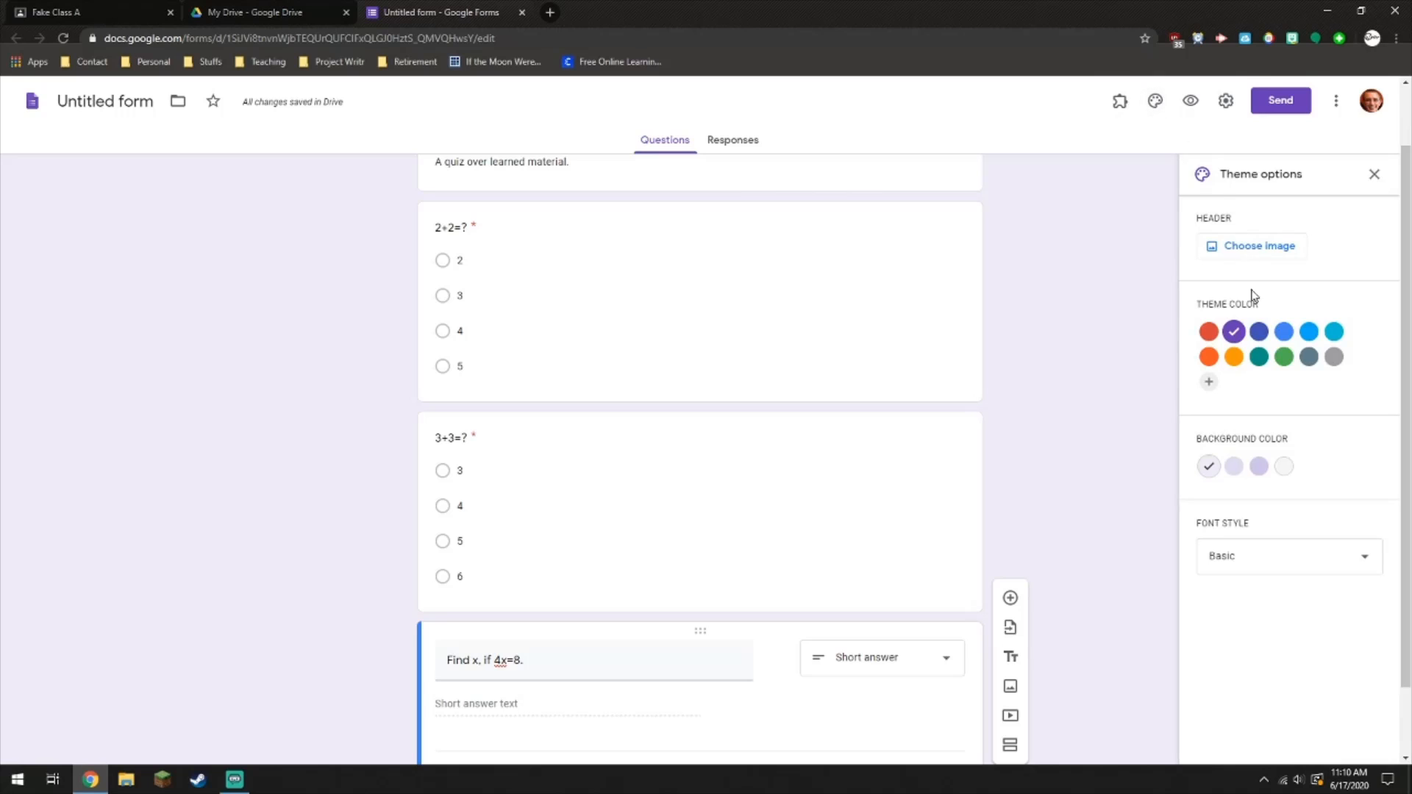
pyautogui.click(1211, 337)
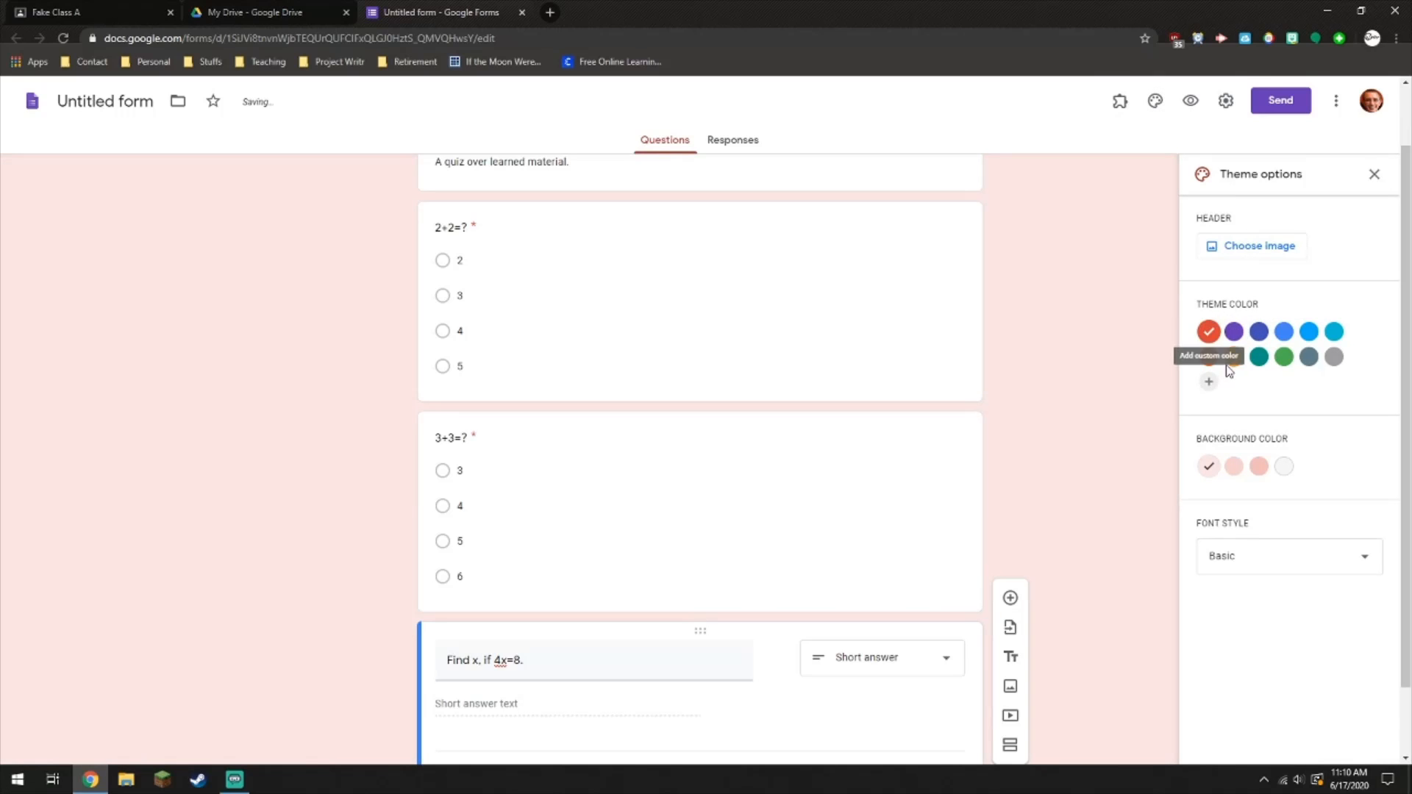
pyautogui.click(1259, 357)
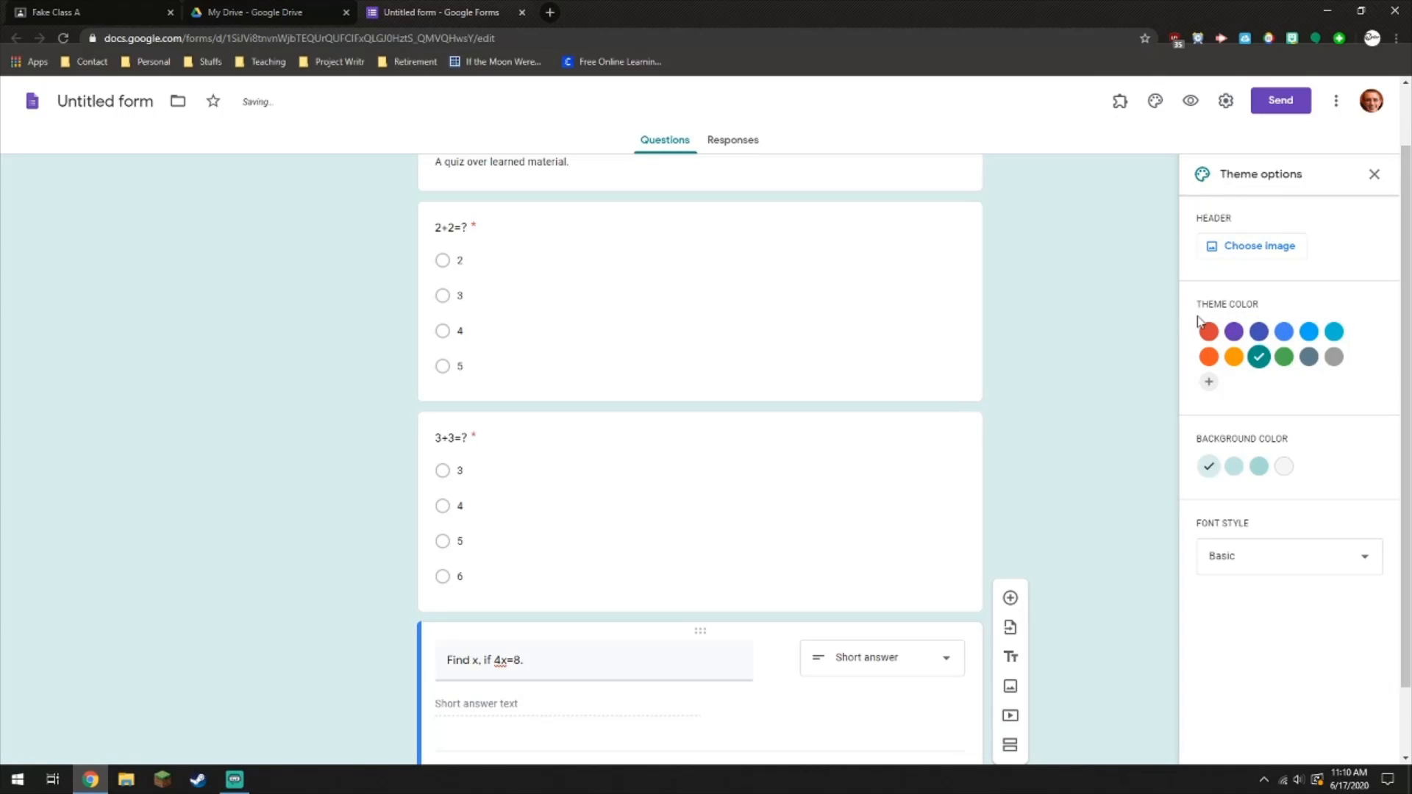
pyautogui.click(1374, 175)
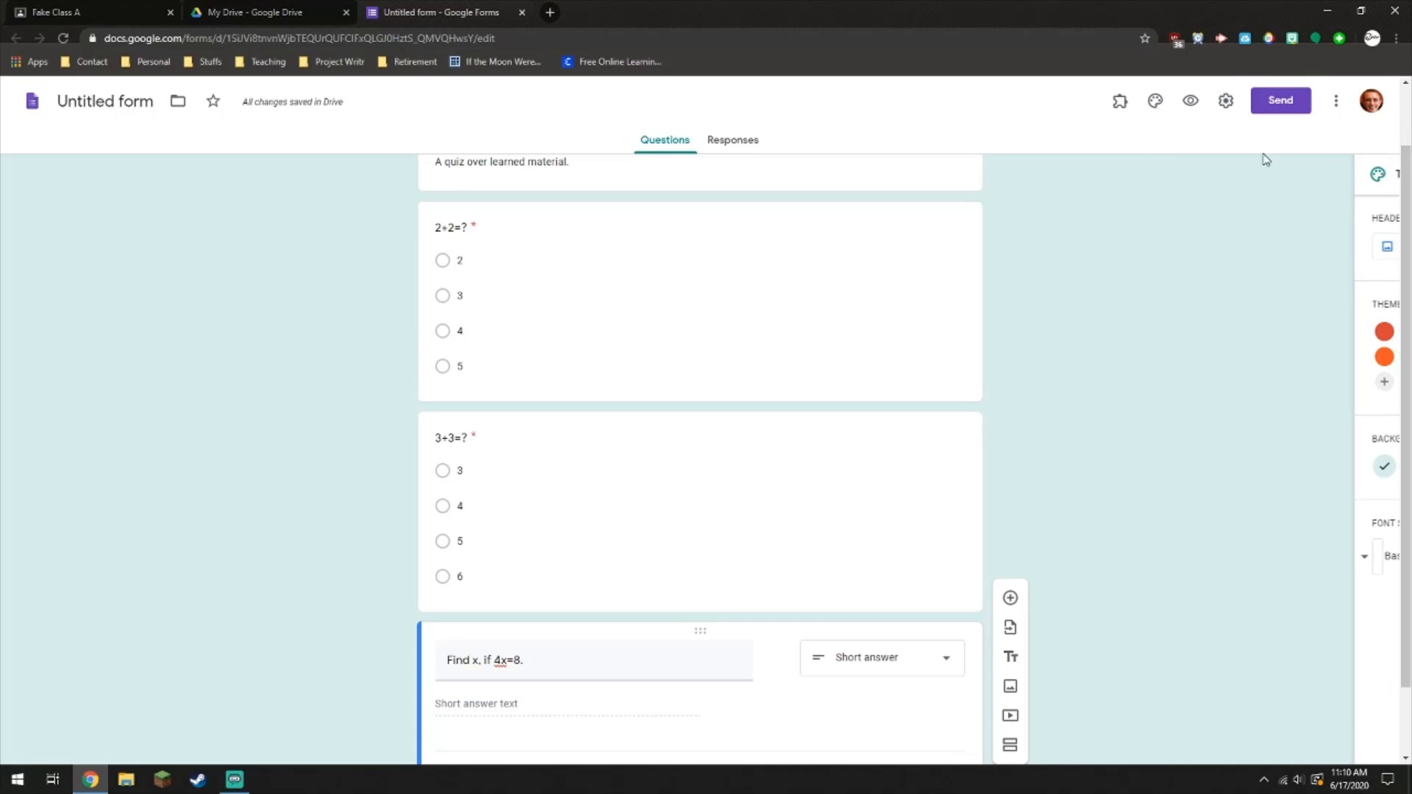
# Step: Preview the quiz and submit a test response with the answers 4, 6 and "x=2", closing the preview when done
pyautogui.click(1191, 102)
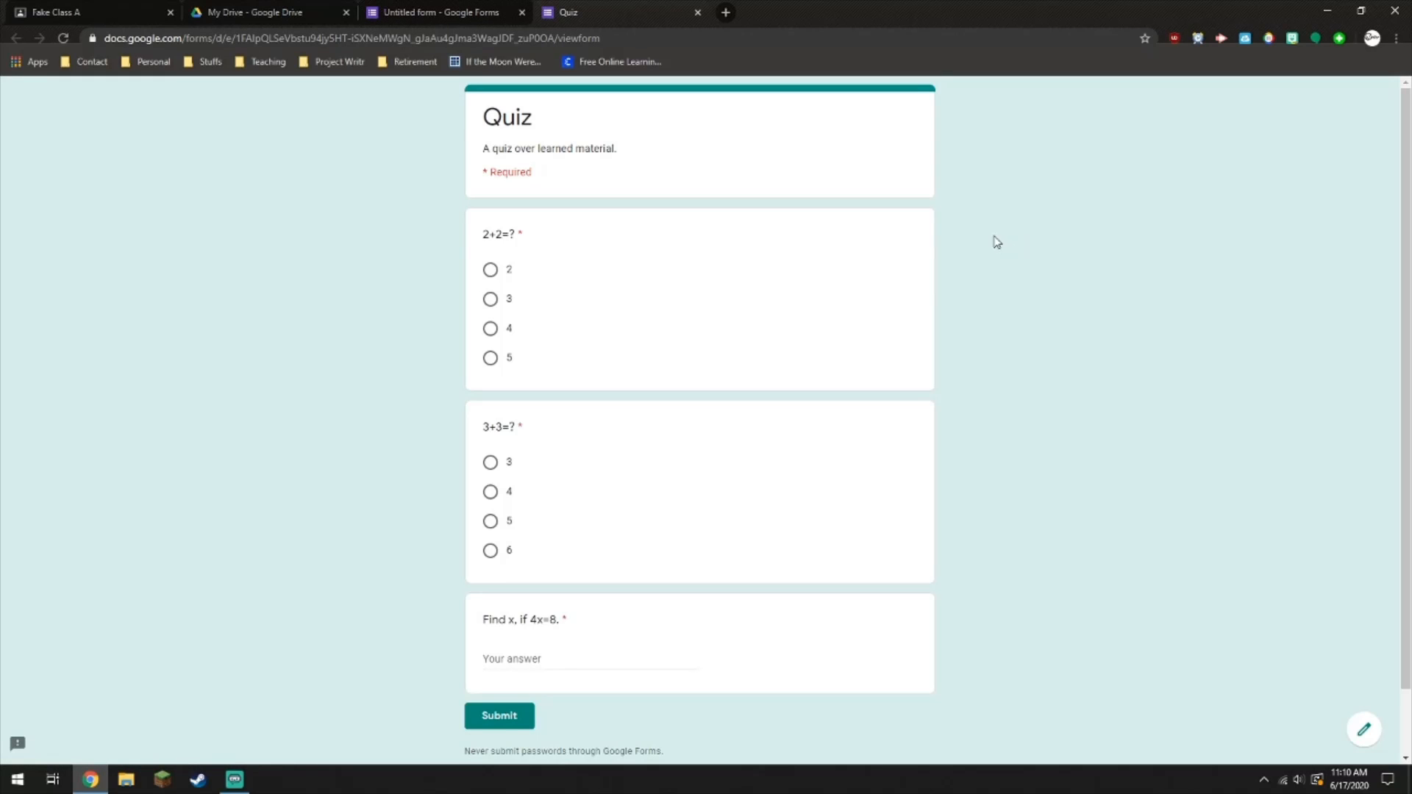
pyautogui.scroll(-2, 640, 400)
pyautogui.scroll(2, 618, 400)
pyautogui.click(490, 329)
pyautogui.click(490, 551)
pyautogui.click(519, 659)
pyautogui.write('x=2')
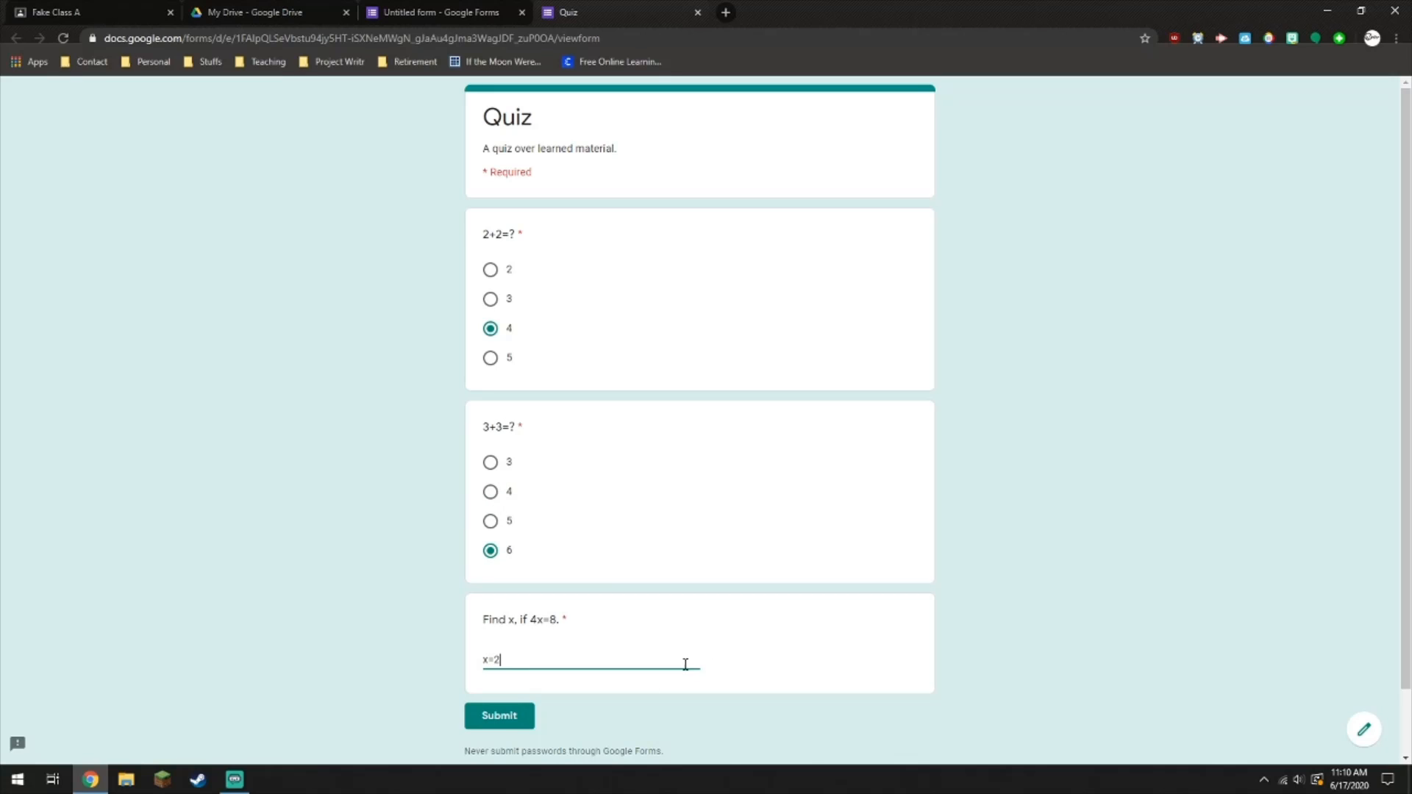
pyautogui.click(503, 717)
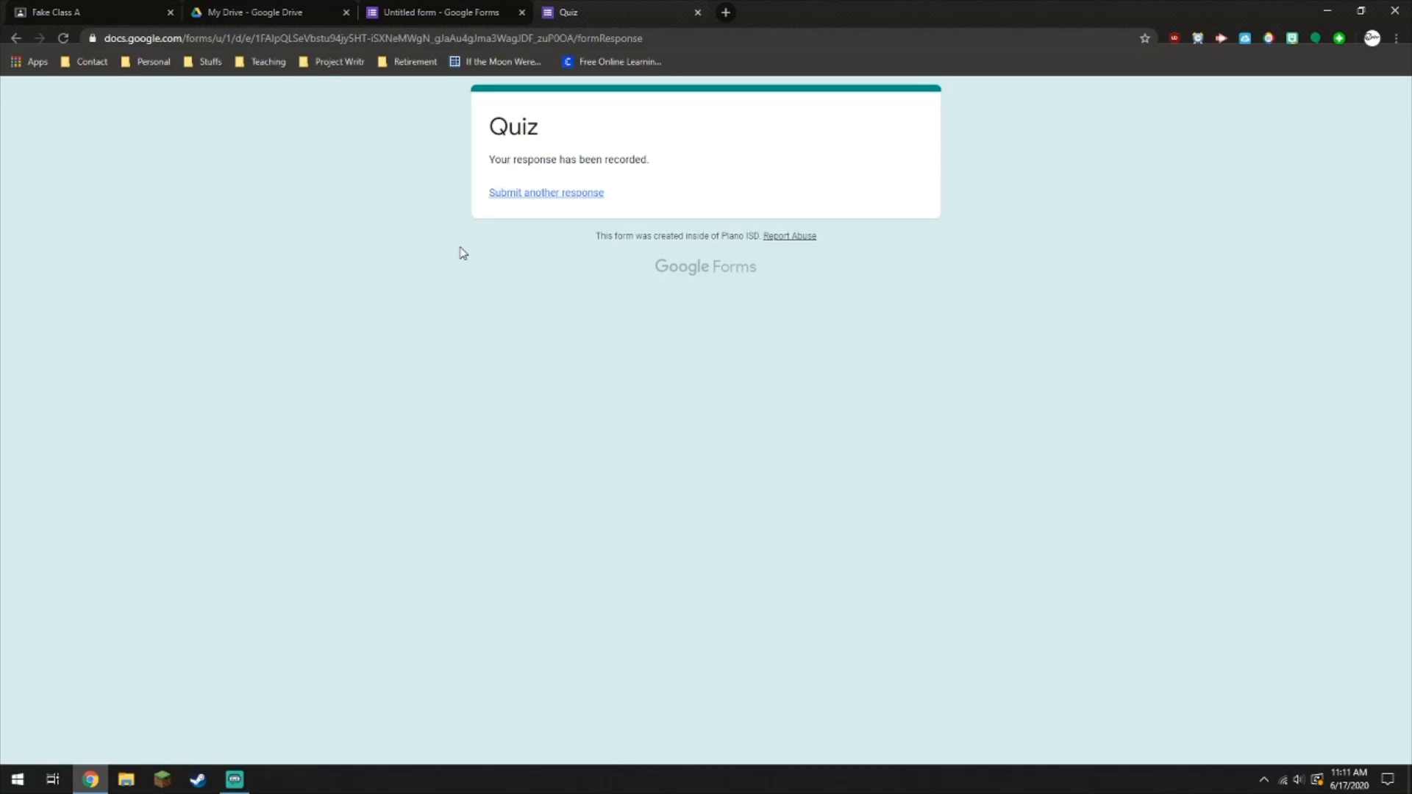
pyautogui.click(697, 13)
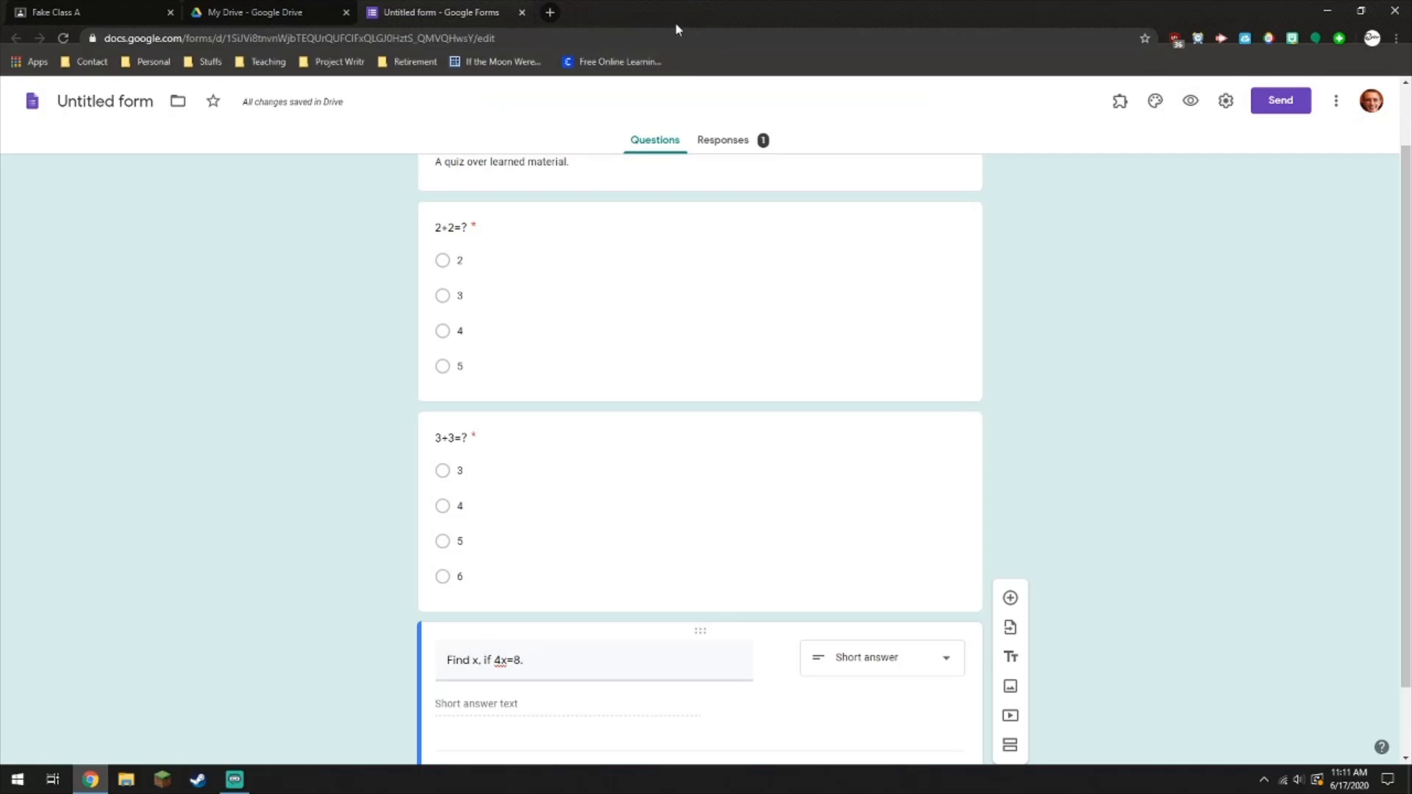
# Step: Review the summary of the form's responses for all three questions
pyautogui.click(743, 144)
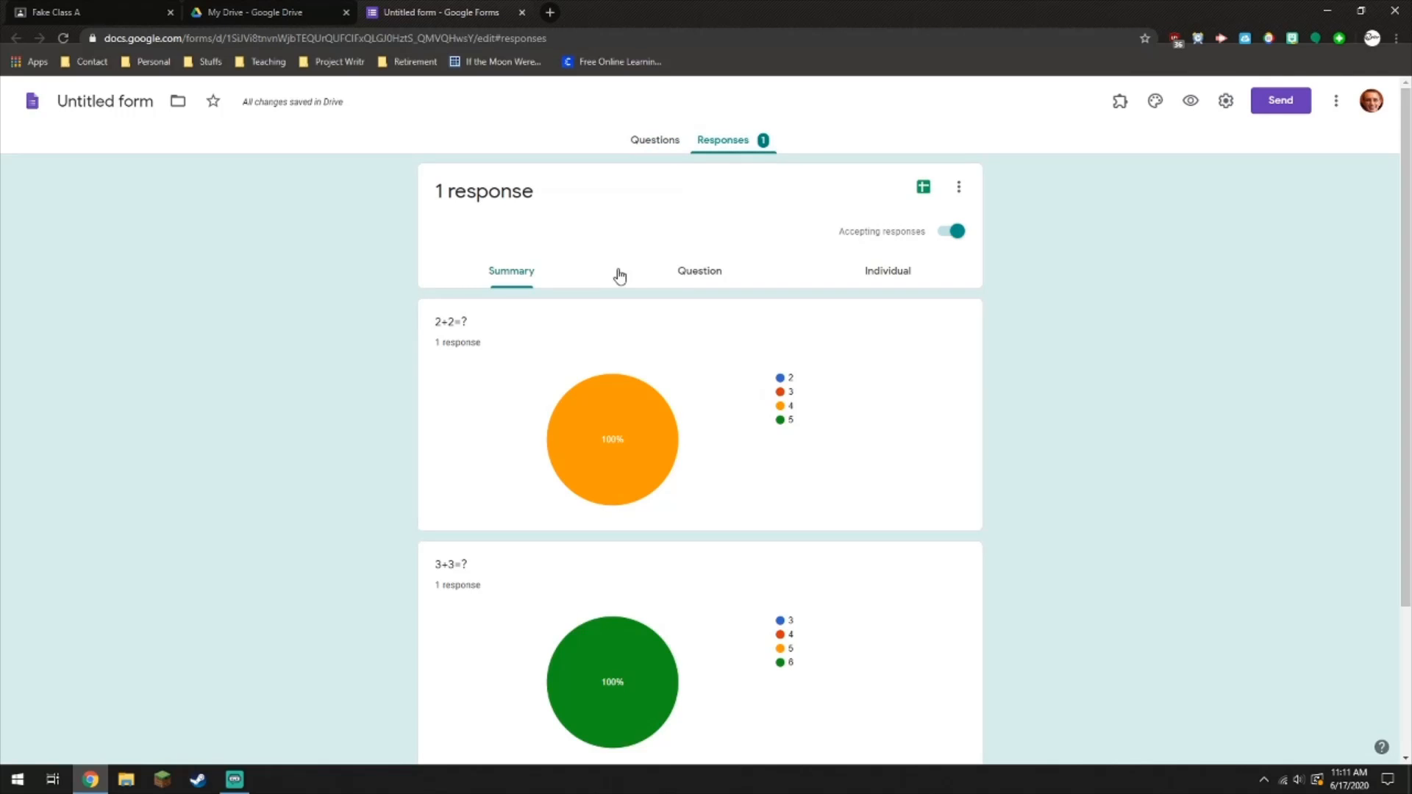
pyautogui.scroll(-3, 599, 337)
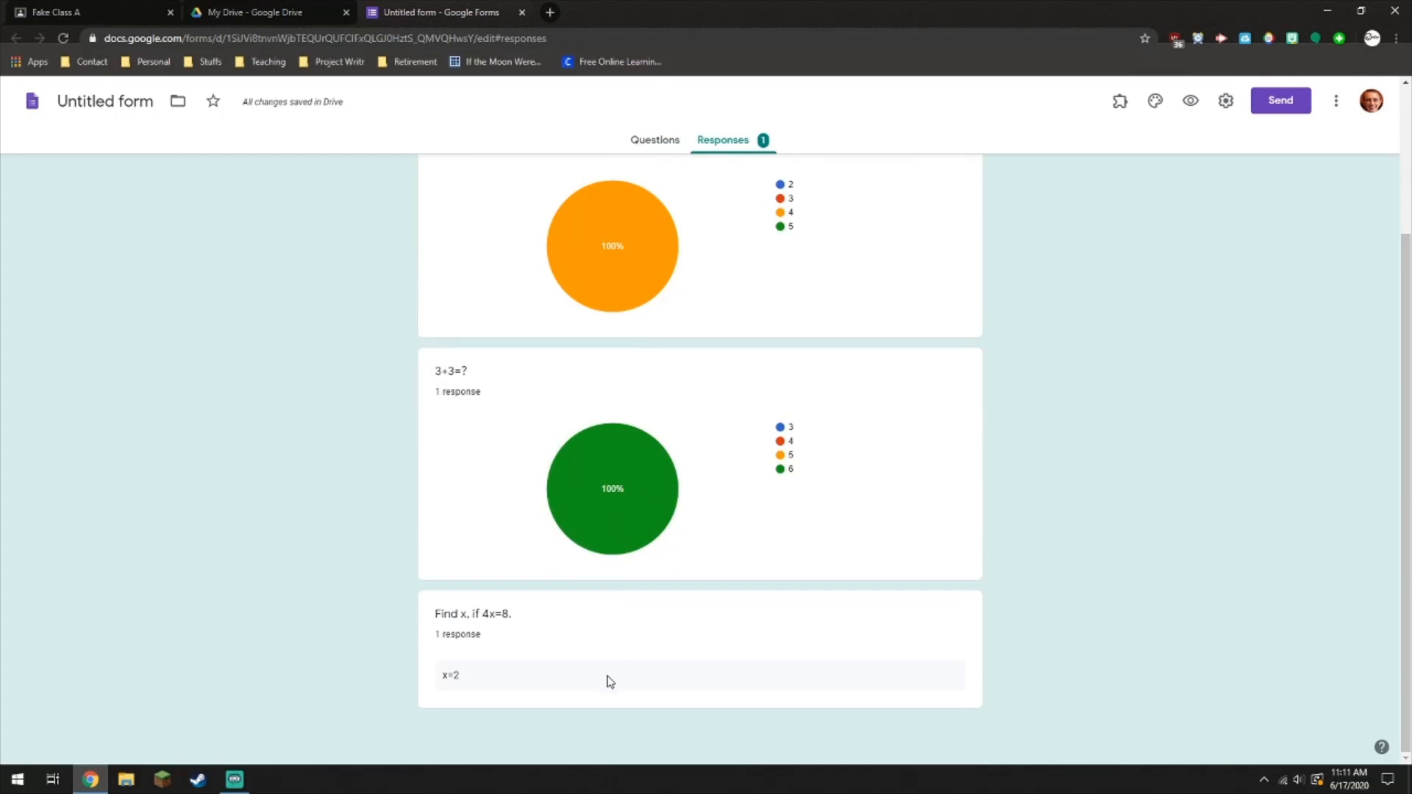
pyautogui.scroll(3, 621, 289)
pyautogui.scroll(-3, 619, 537)
pyautogui.scroll(2, 607, 347)
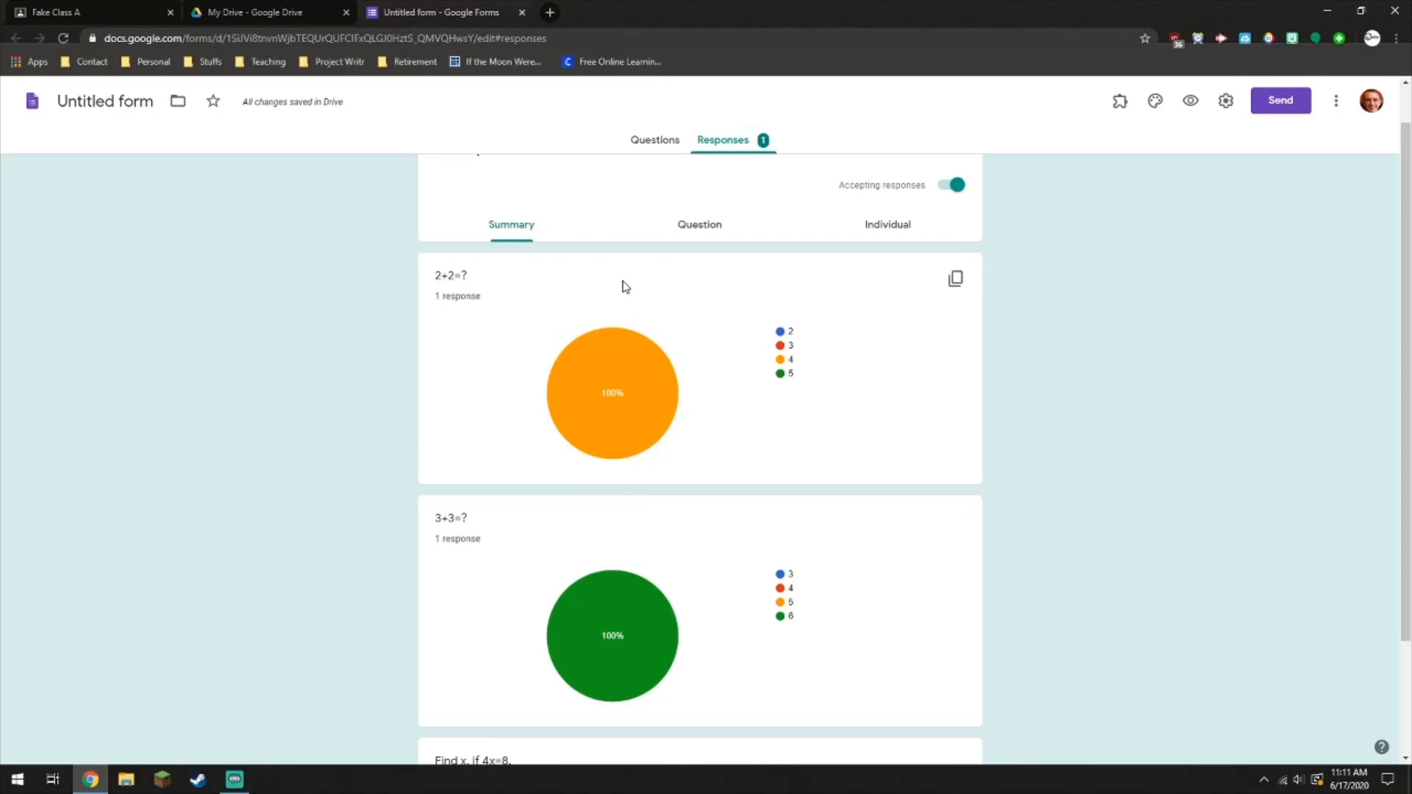
pyautogui.scroll(1, 696, 478)
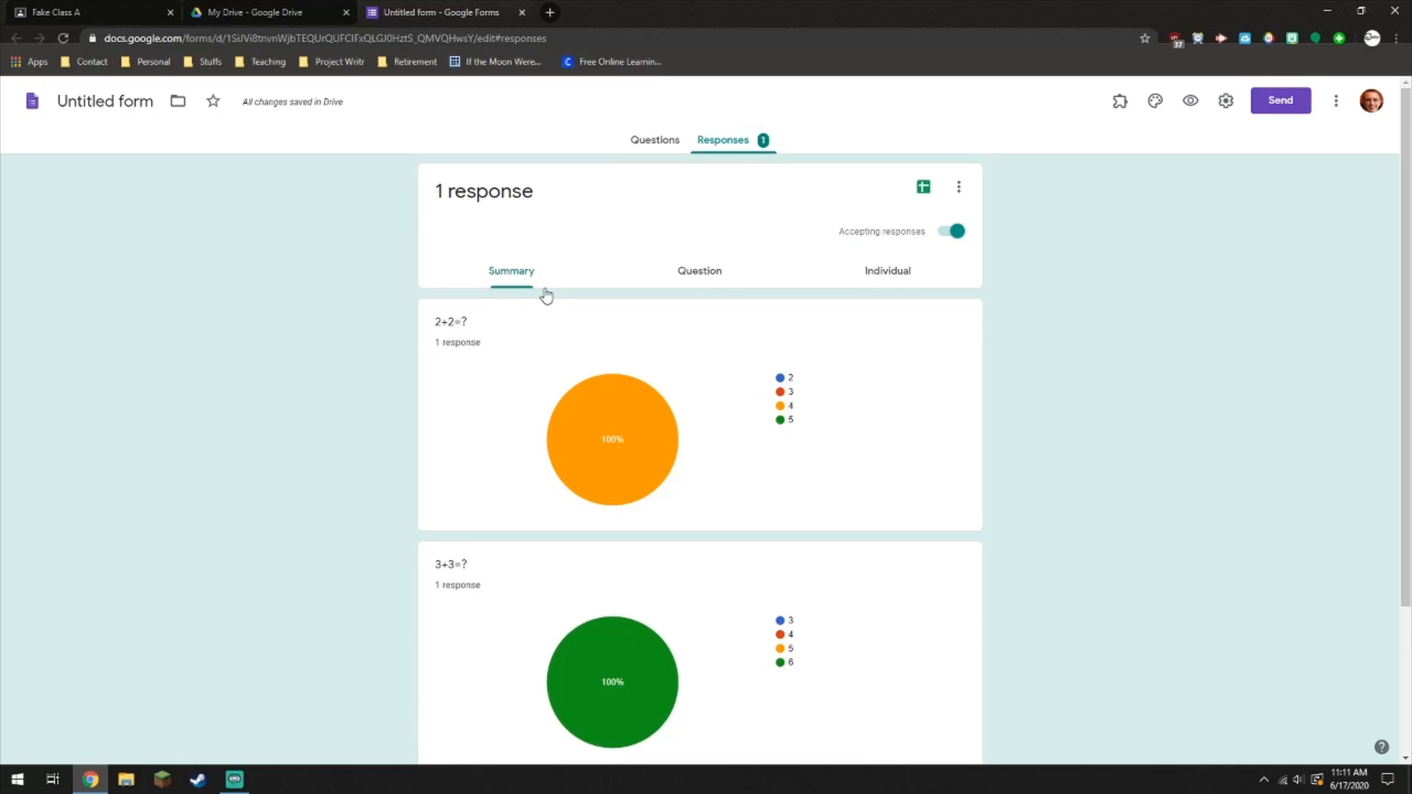
pyautogui.scroll(-3, 582, 453)
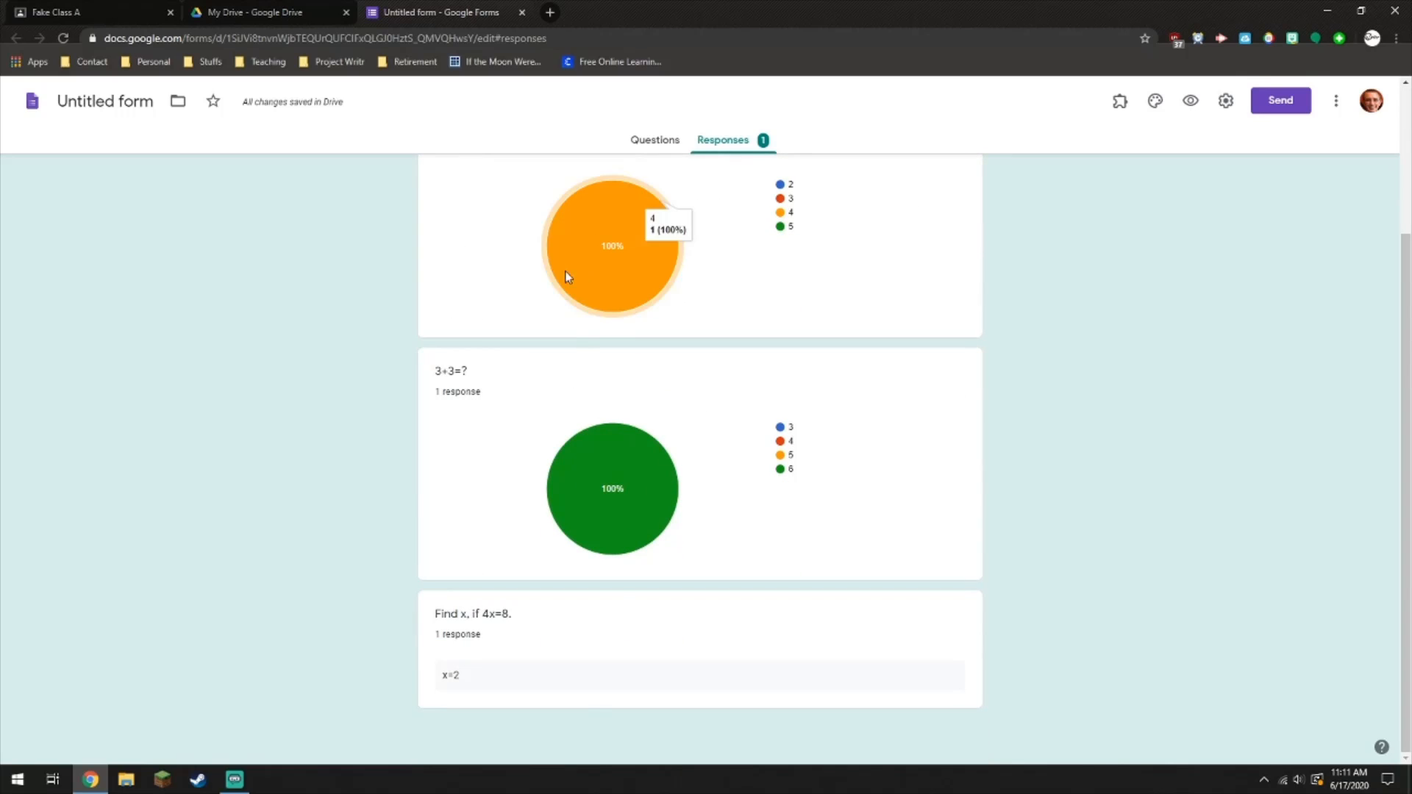
pyautogui.scroll(4, 632, 515)
# Step: View the responses question by question, switching through to "Find x, if 4x=8."
pyautogui.click(698, 287)
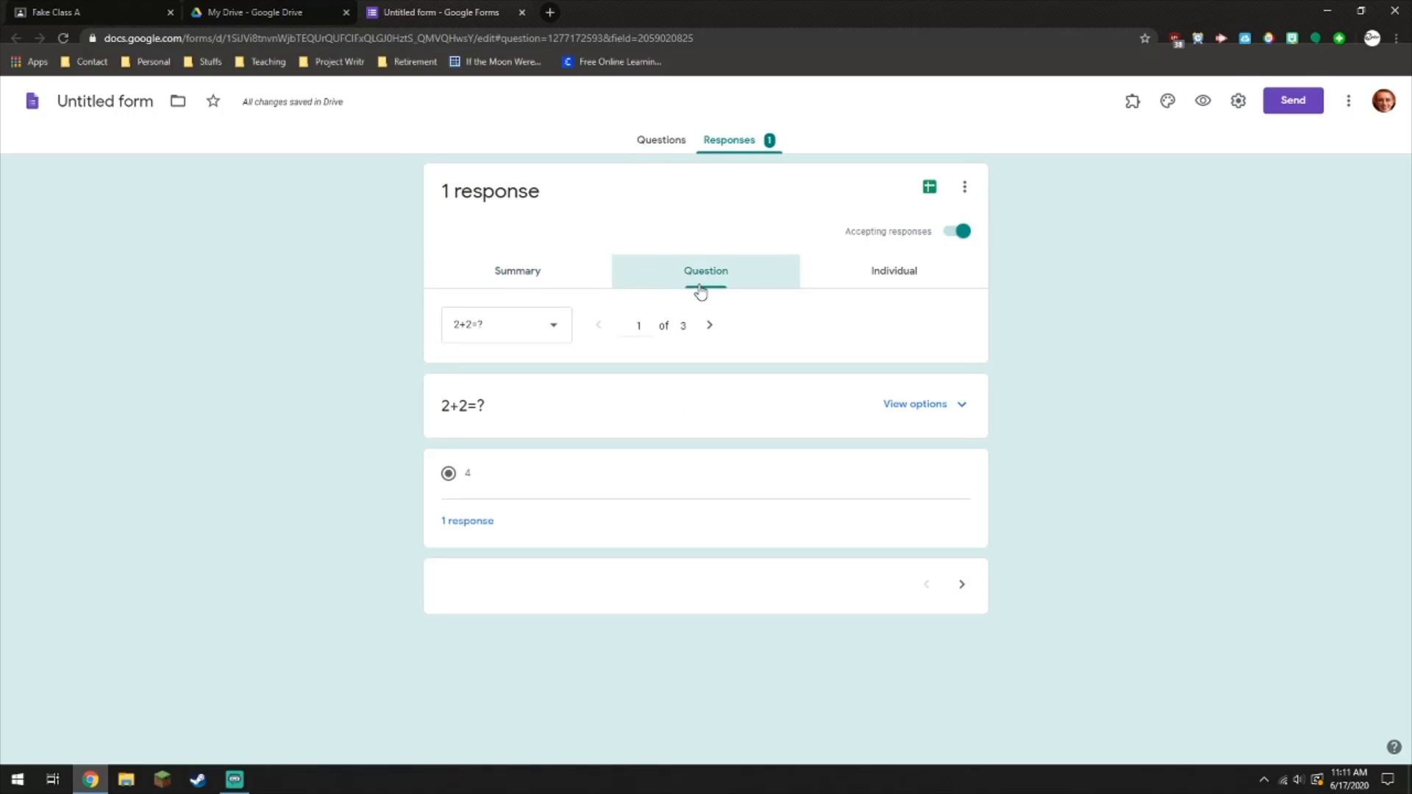
pyautogui.click(555, 328)
pyautogui.click(526, 365)
pyautogui.click(542, 333)
pyautogui.click(523, 367)
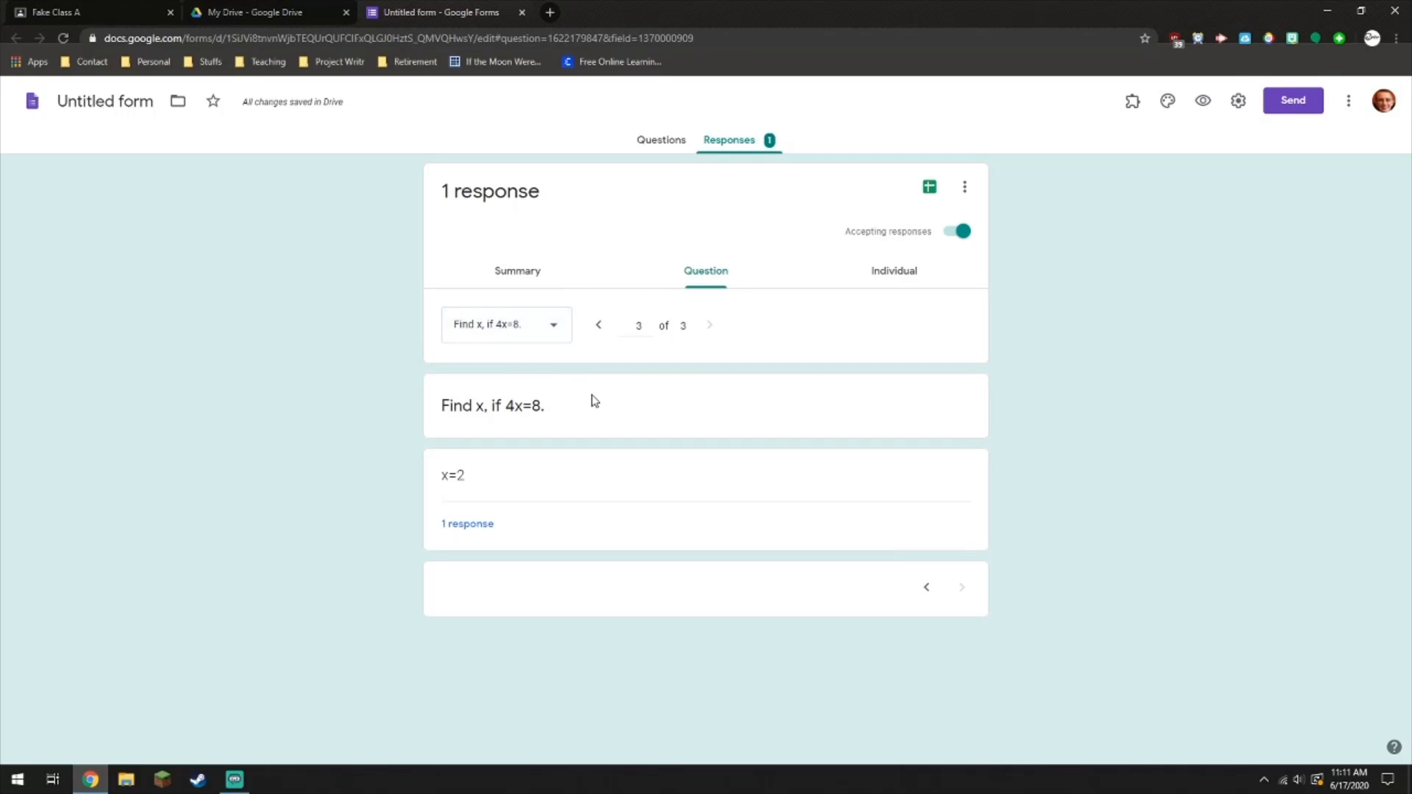
# Step: View the individual response and return to the form's questions
pyautogui.click(899, 284)
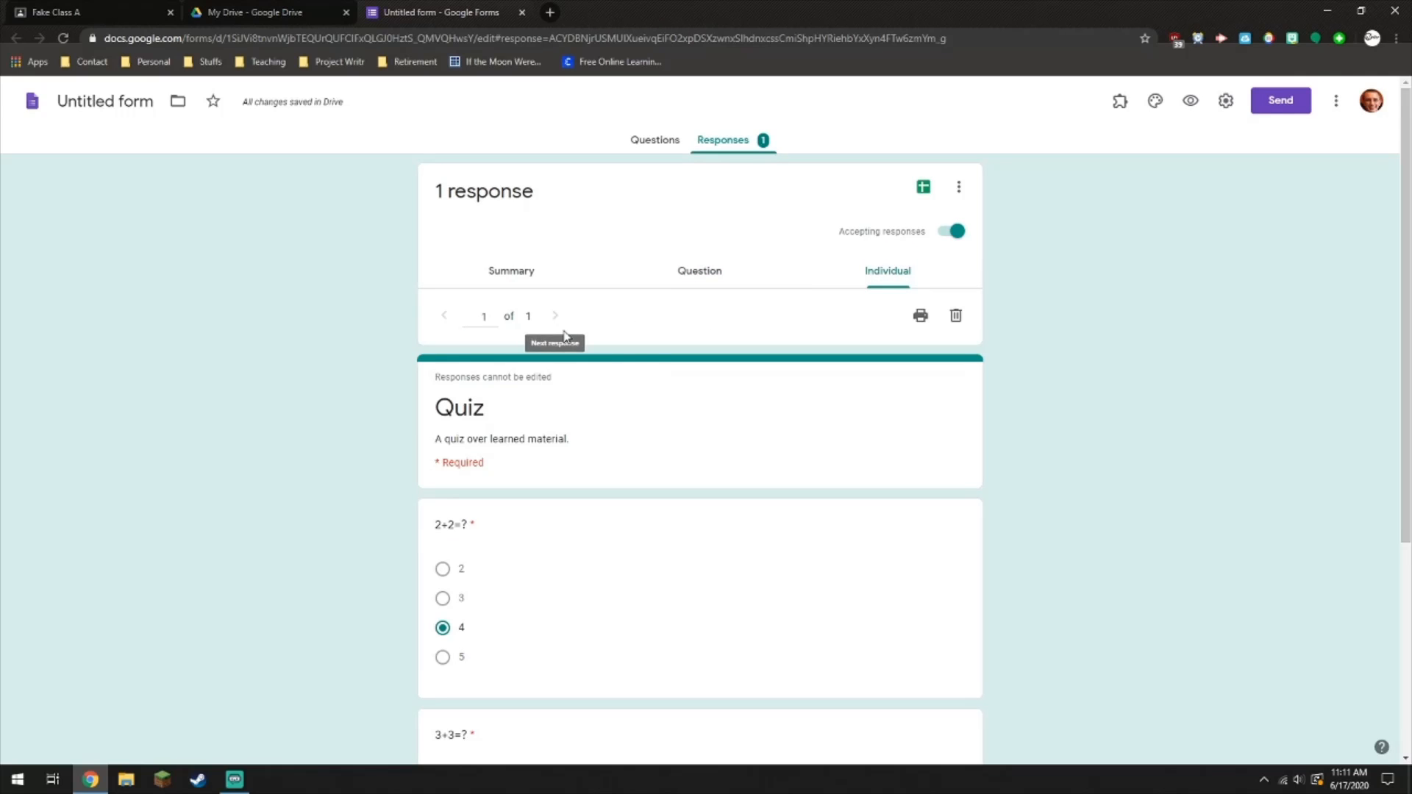
pyautogui.click(512, 283)
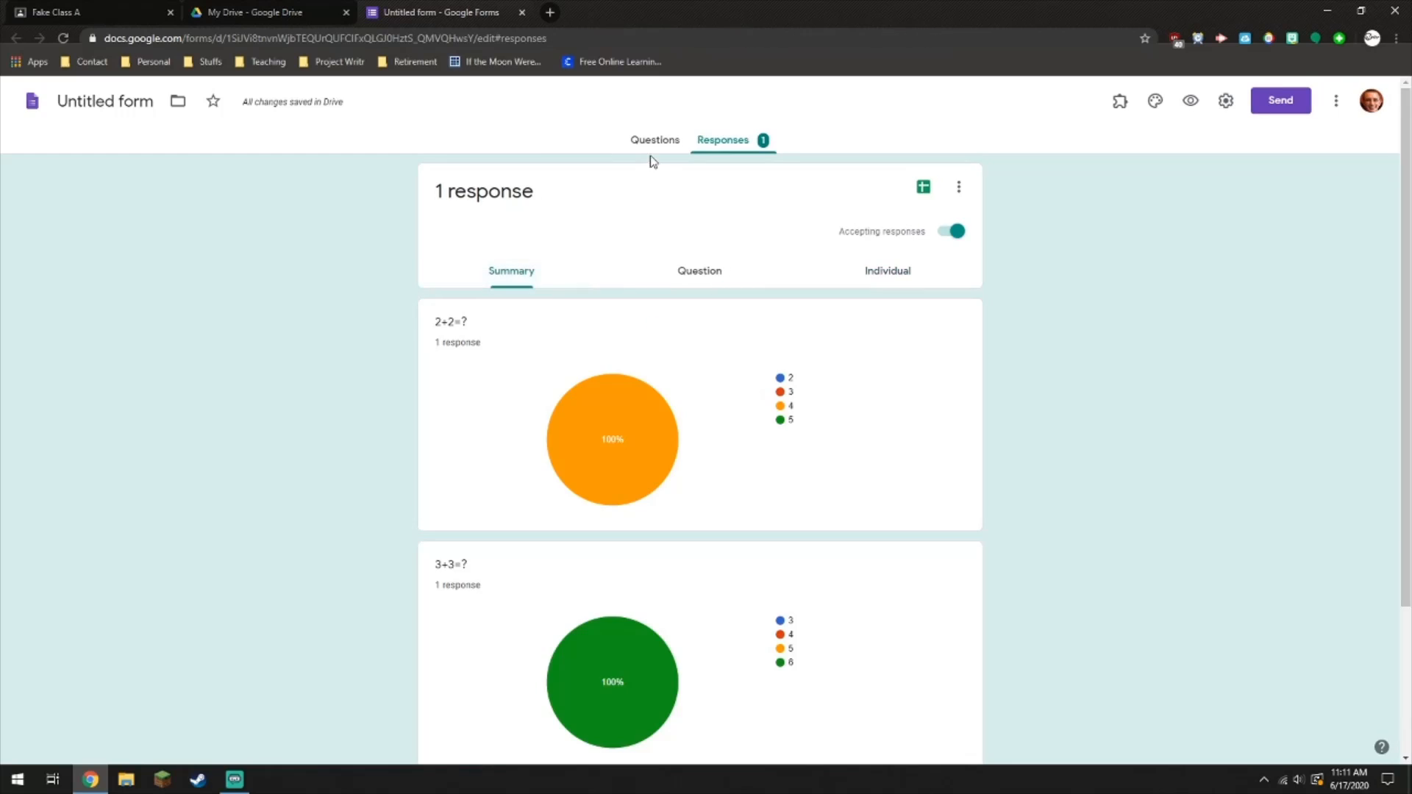
pyautogui.click(654, 141)
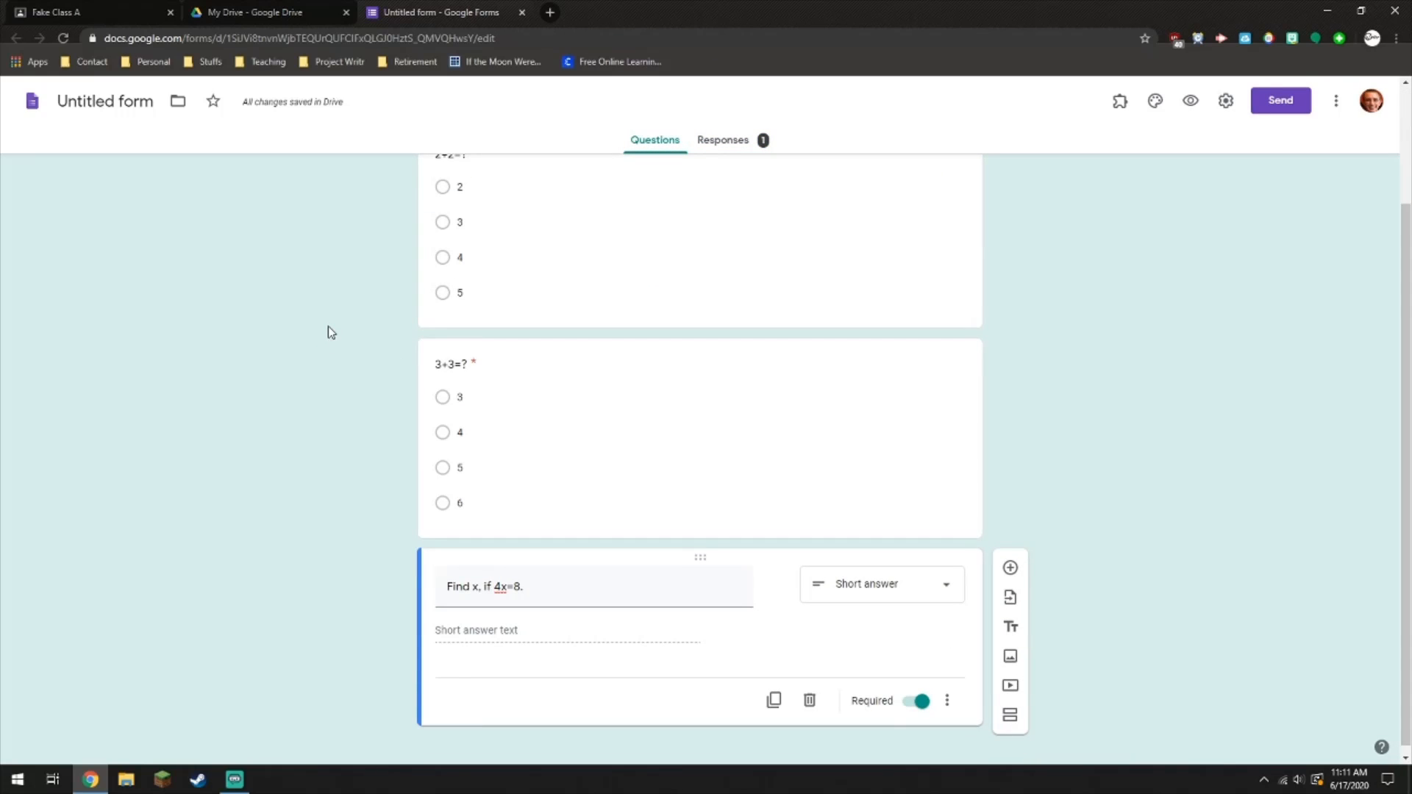
# Step: Browse the existing forms available for importing questions and leave the selection without importing any
pyautogui.click(1012, 600)
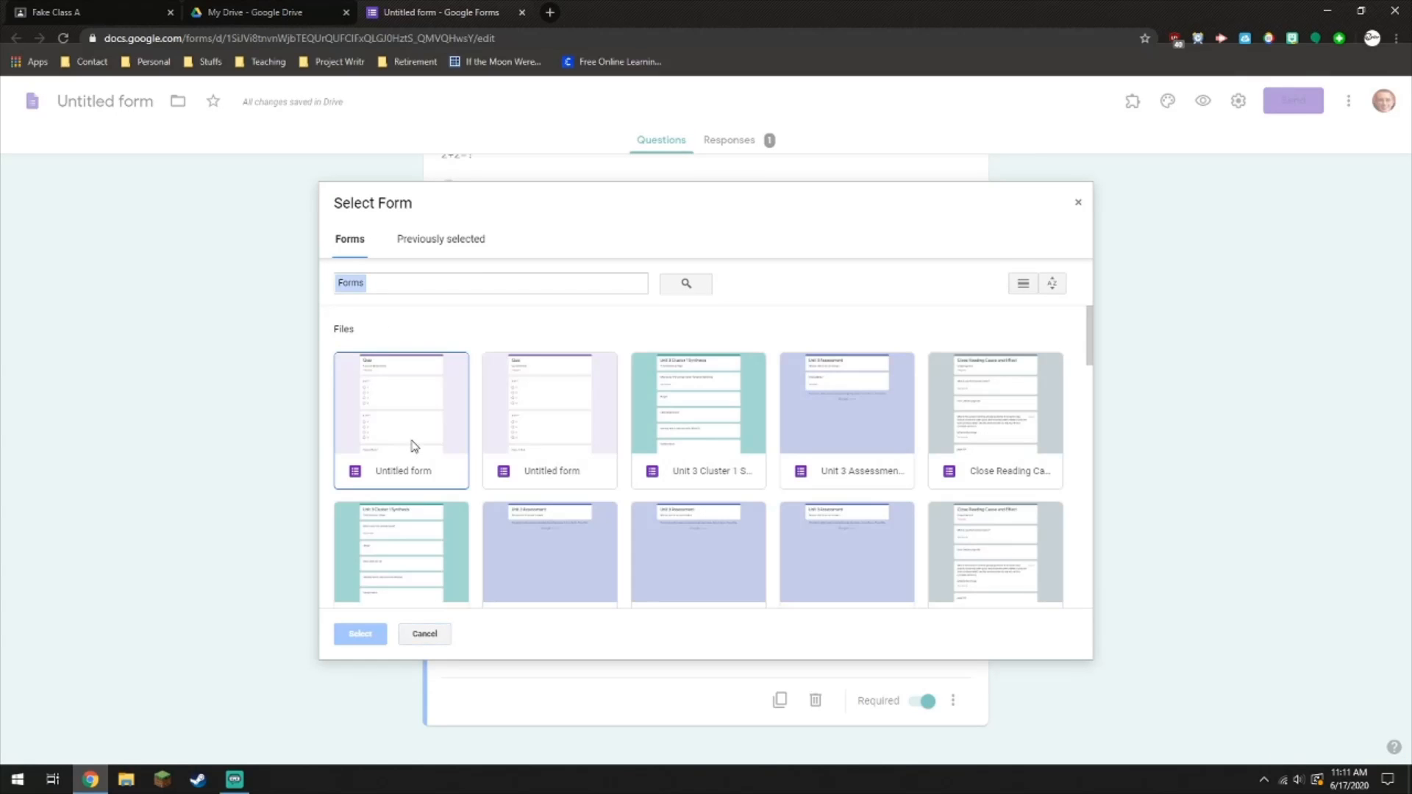
pyautogui.click(541, 457)
pyautogui.click(671, 460)
pyautogui.click(817, 474)
pyautogui.click(987, 479)
pyautogui.scroll(-2, 558, 445)
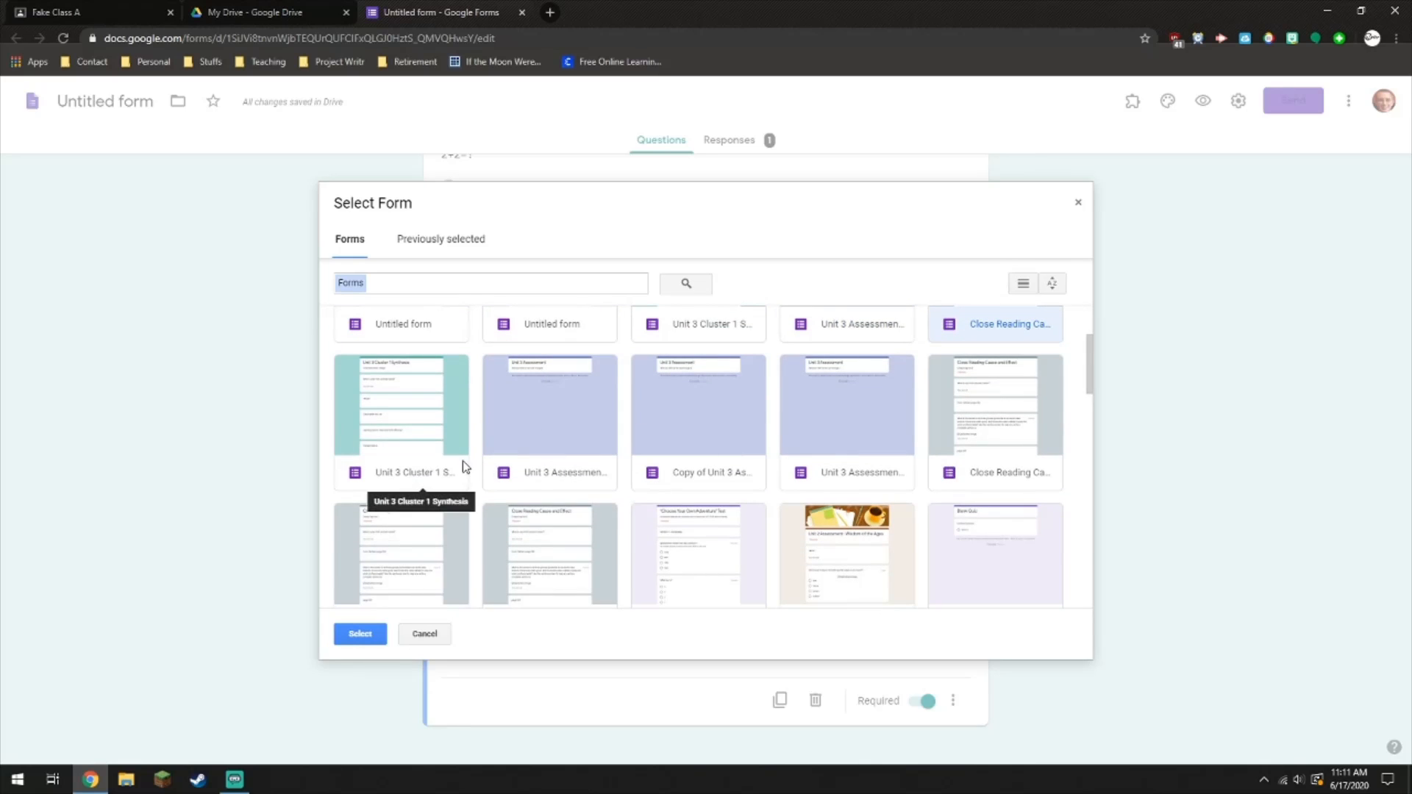
pyautogui.scroll(-5, 463, 461)
pyautogui.scroll(8, 463, 461)
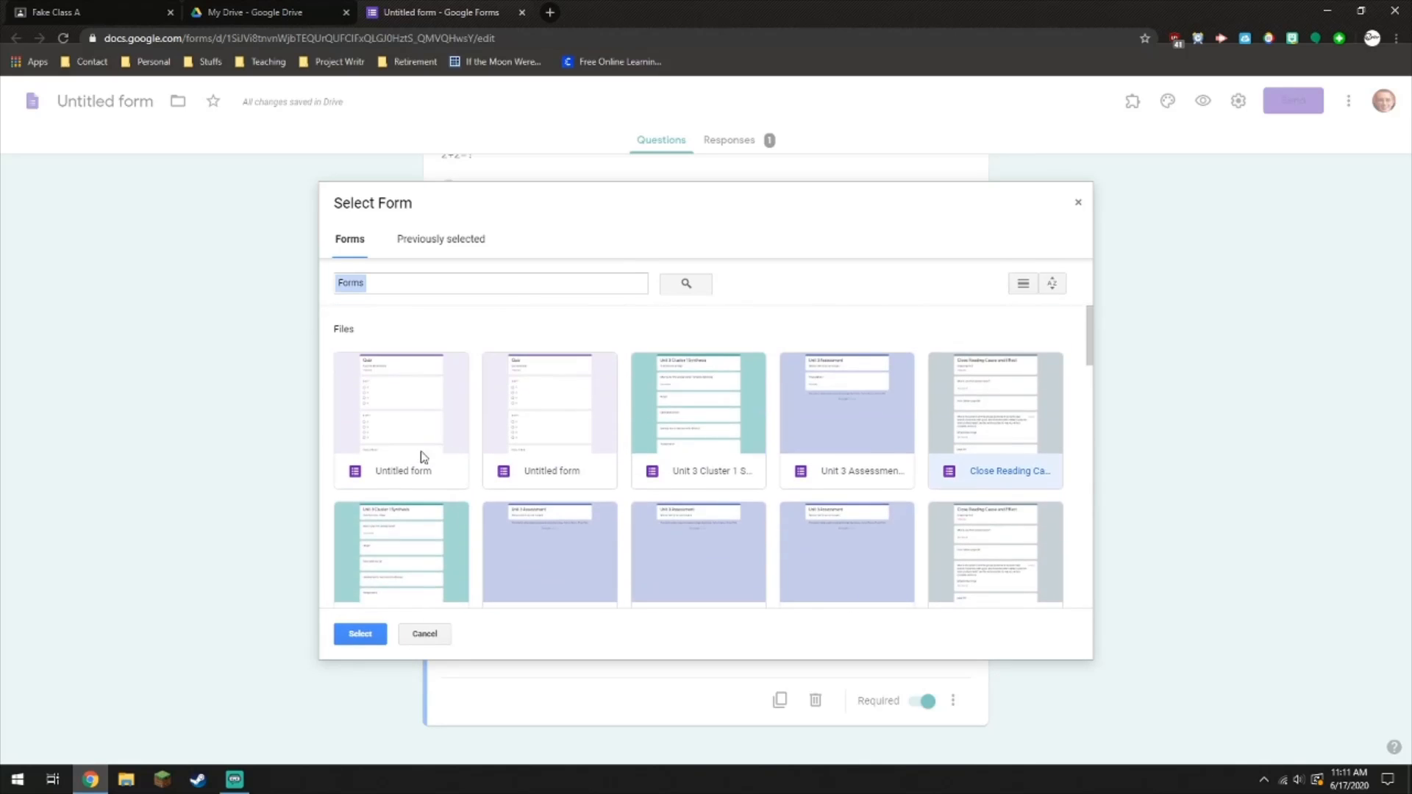
pyautogui.click(429, 637)
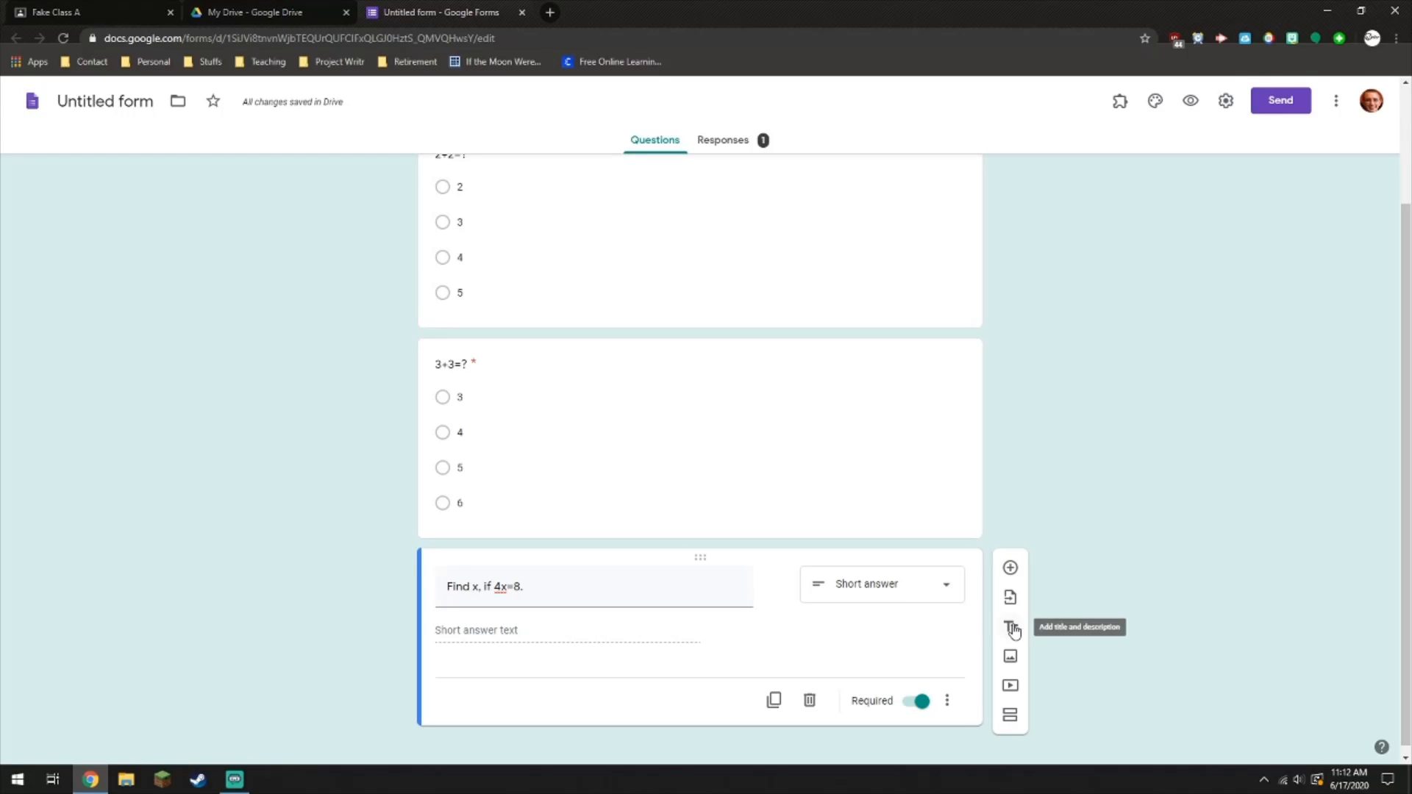
# Step: Add a title and description block between the "3+3=?" and "Find x, if 4x=8." questions
pyautogui.click(800, 488)
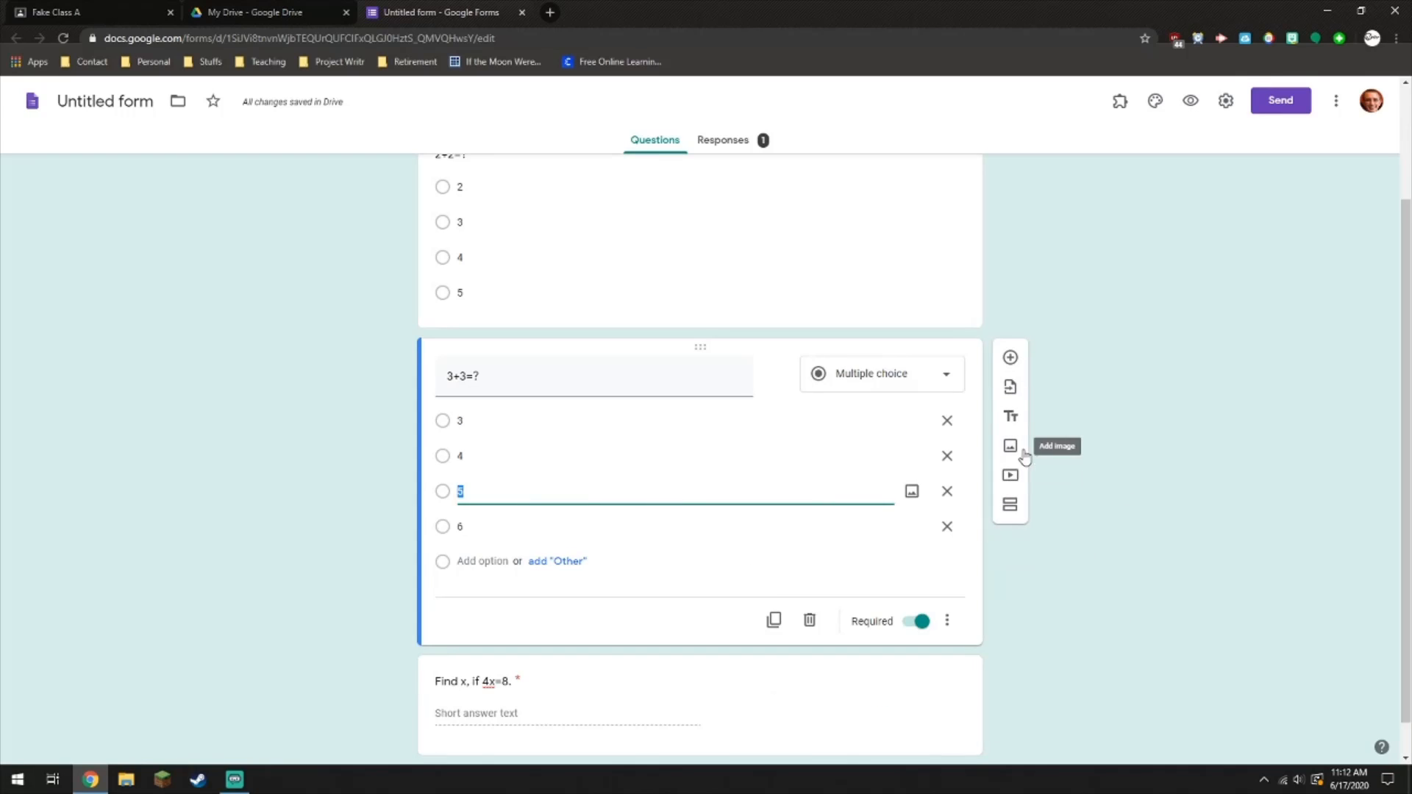
pyautogui.click(1010, 417)
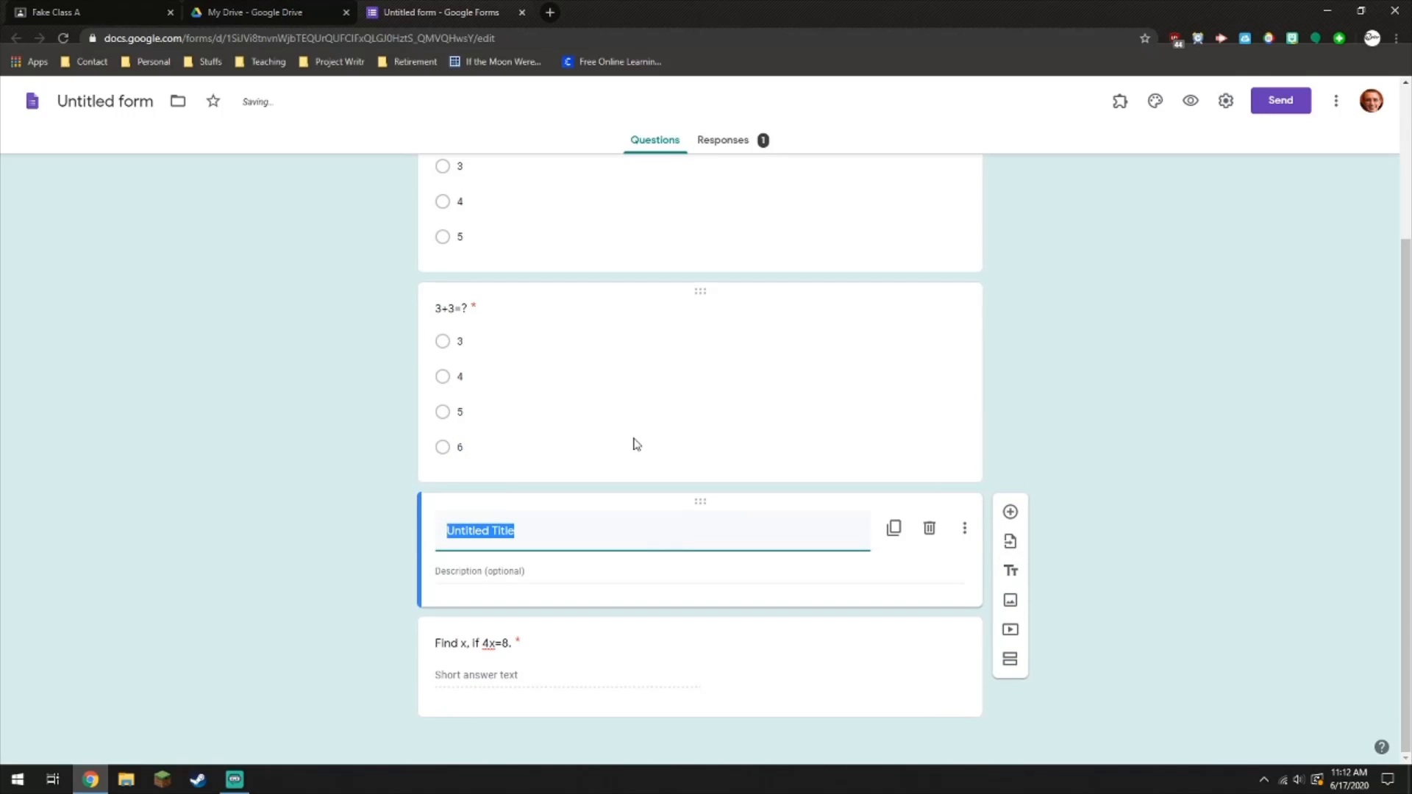
pyautogui.click(540, 328)
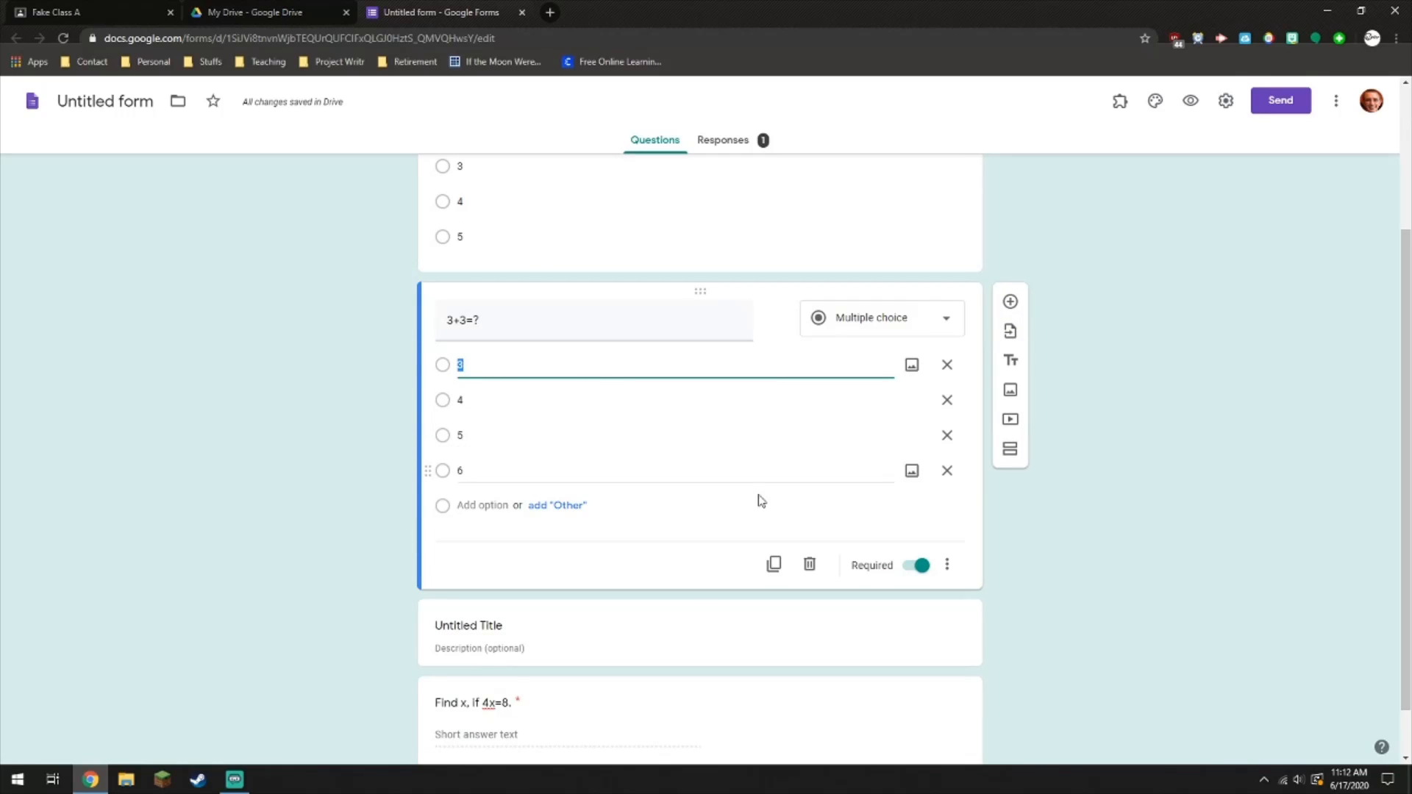
pyautogui.click(608, 625)
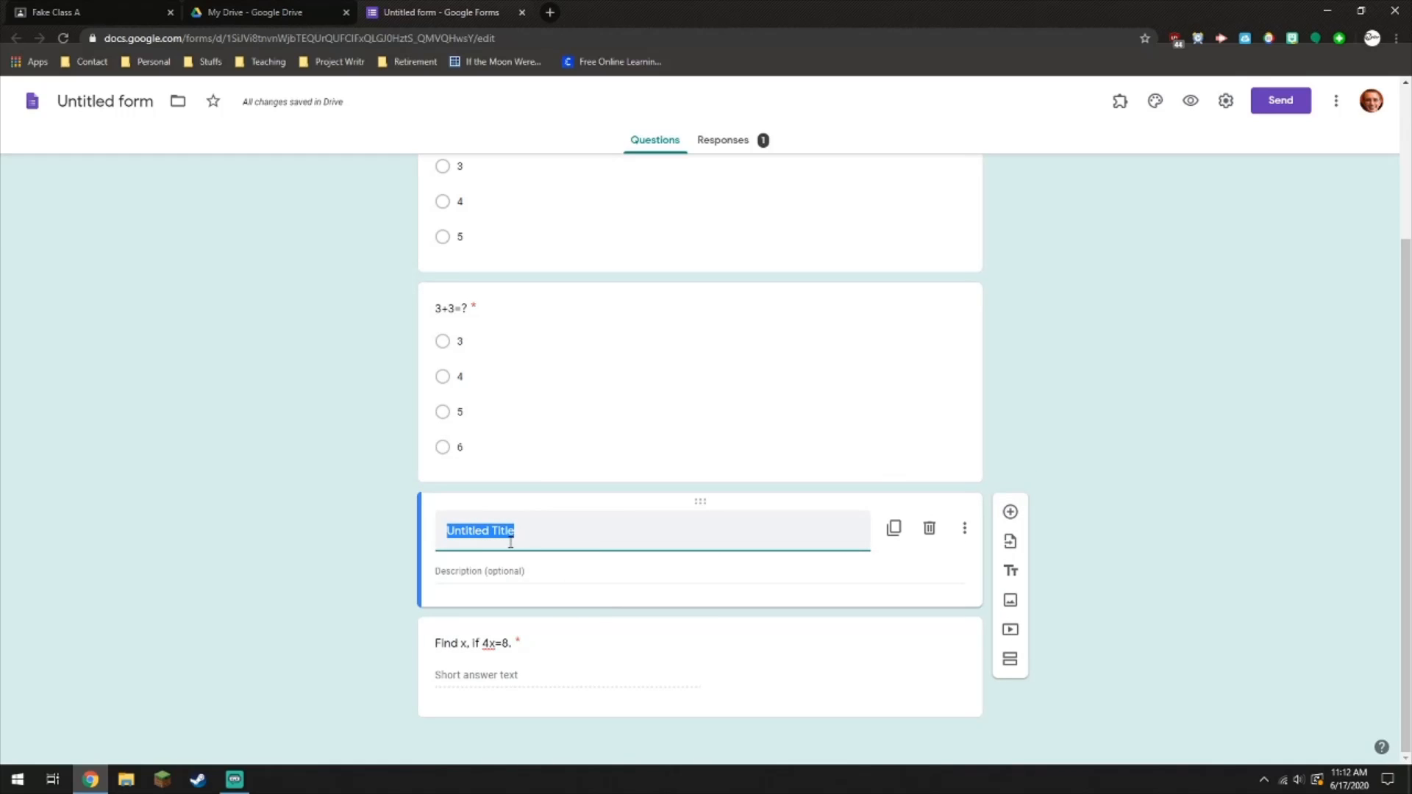
# Step: Title the new block above the "Find x, if 4x=8." question "Short Answer"
pyautogui.press('BackSpace')
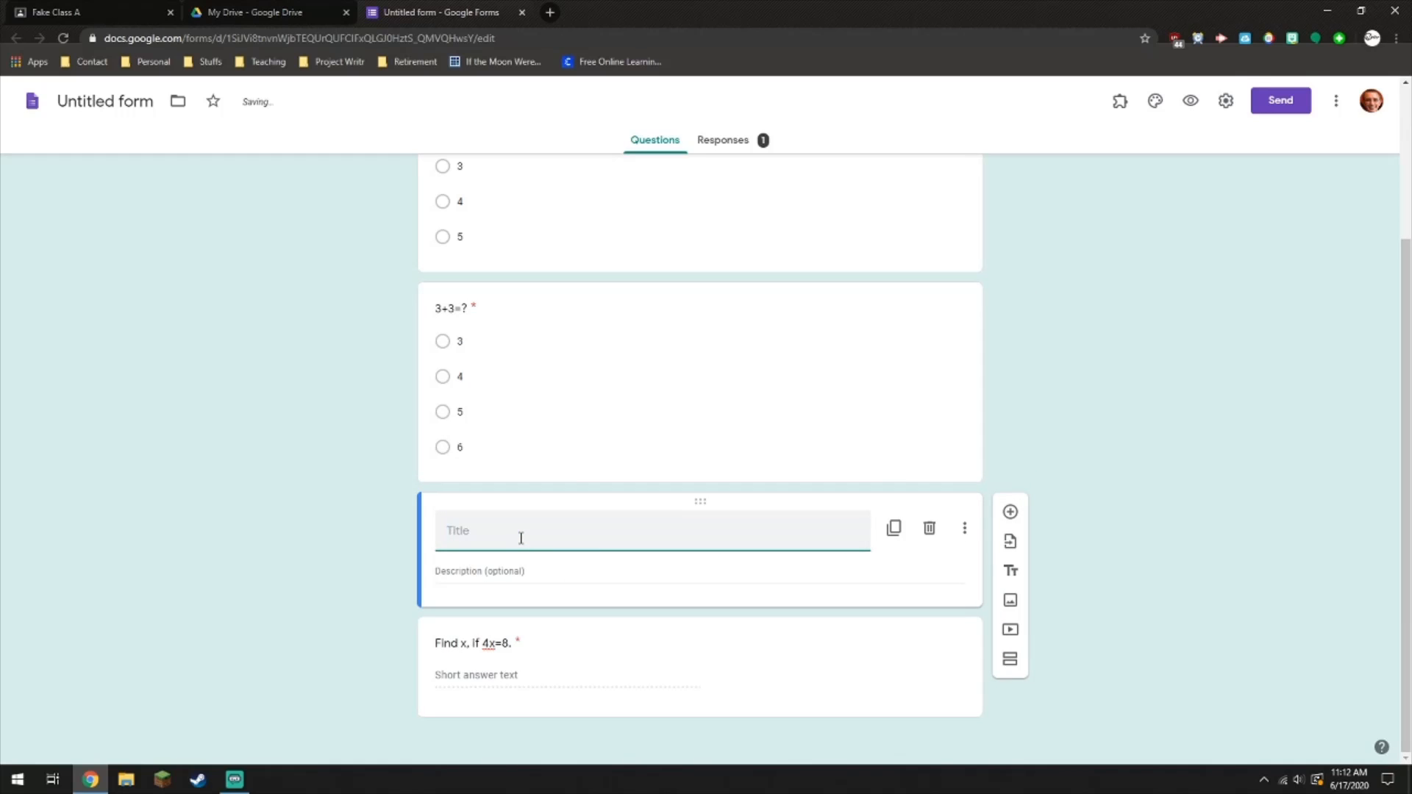
pyautogui.write('Short Answer')
pyautogui.click(367, 541)
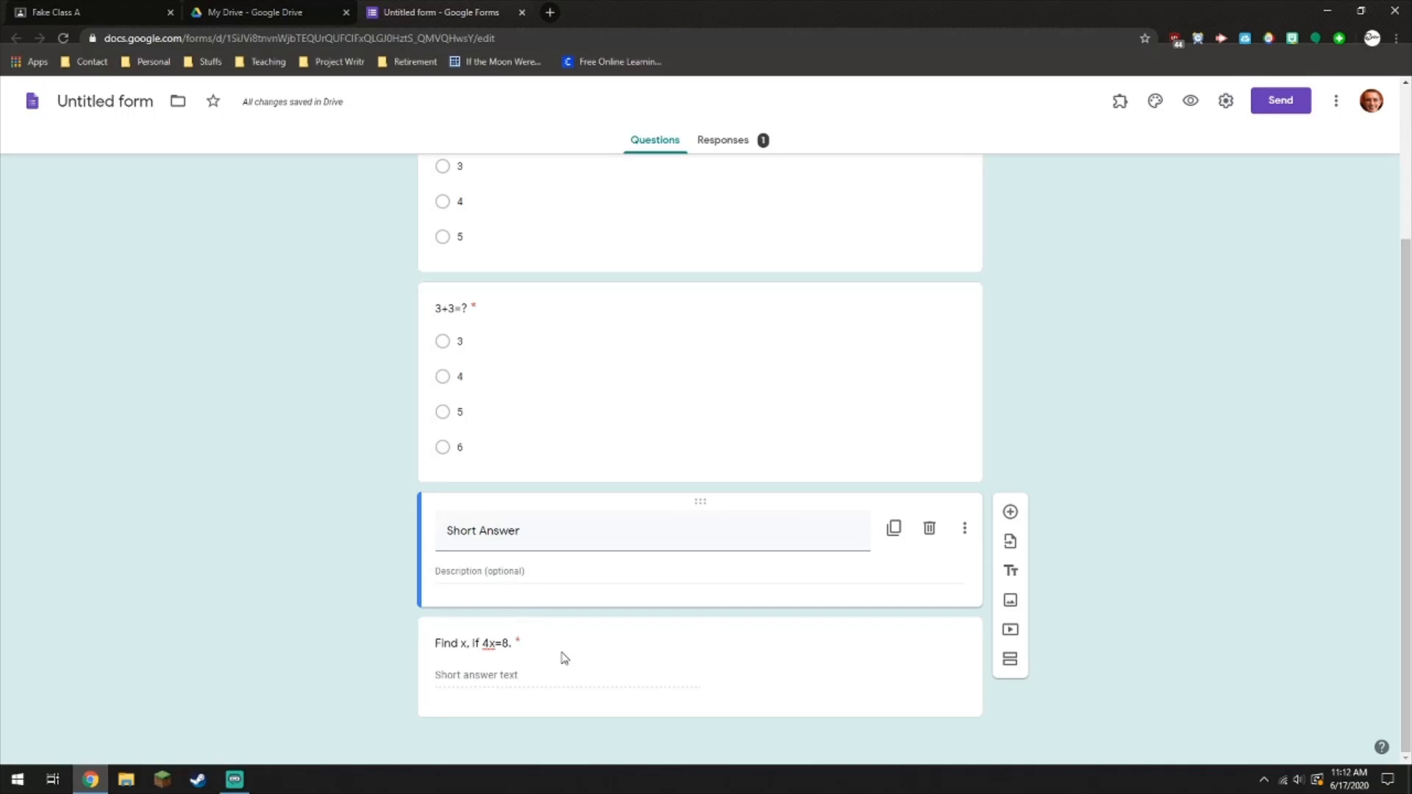
# Step: Preview the form to check the "Short Answer" title block, and close the preview
pyautogui.click(1191, 101)
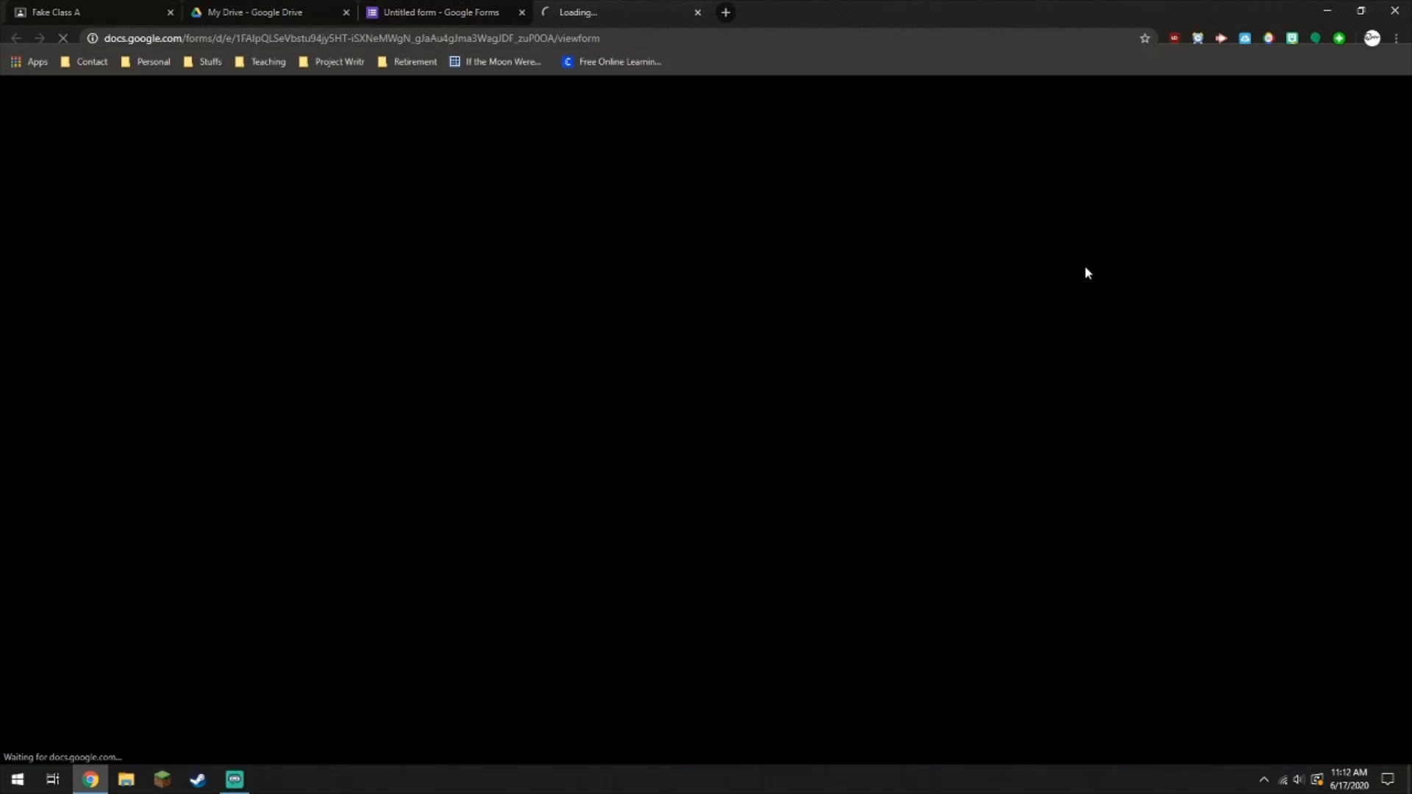
pyautogui.scroll(-2, 1062, 413)
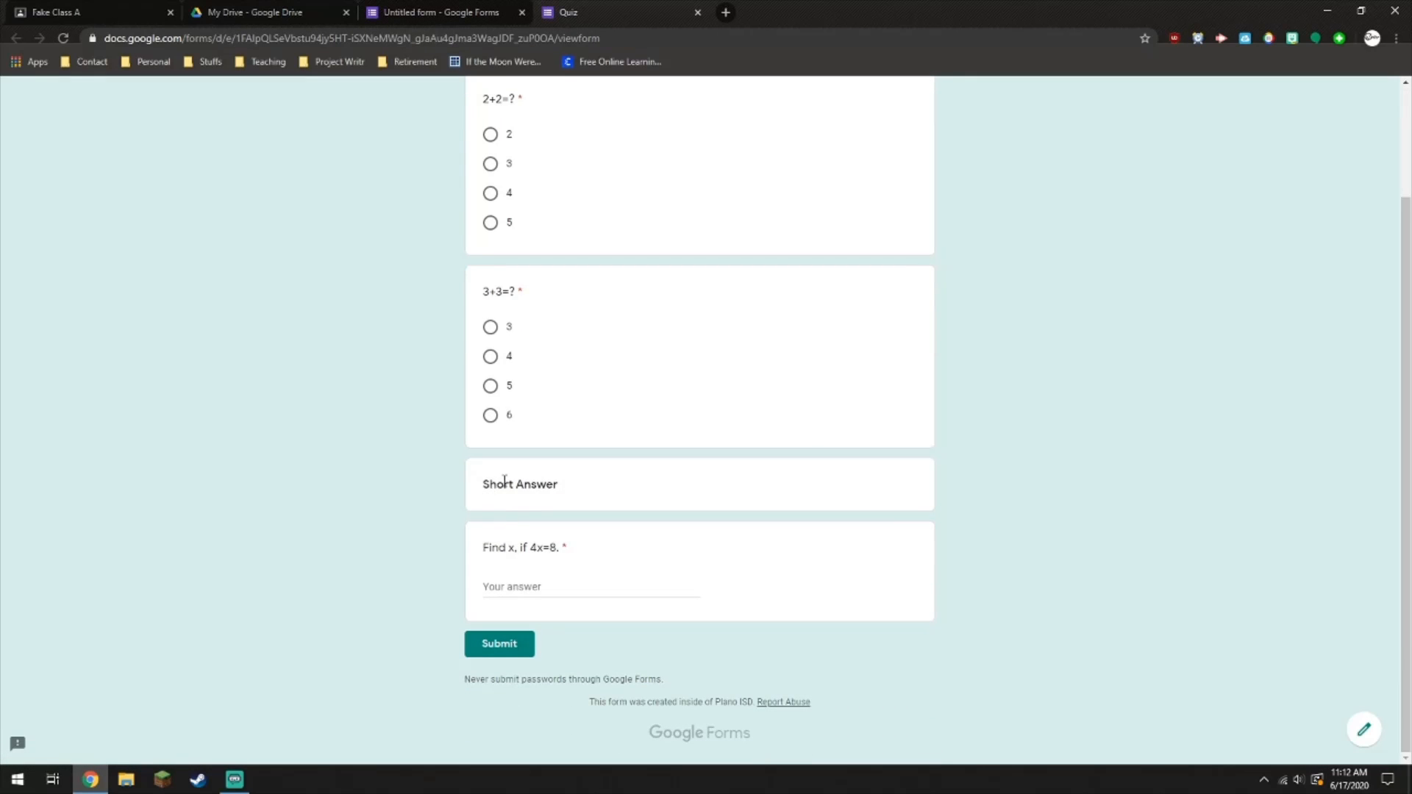
pyautogui.click(697, 12)
# Step: Add the description "Type in the correct answer." to the "Short Answer" block and check it in the form preview
pyautogui.click(578, 567)
pyautogui.write('1')
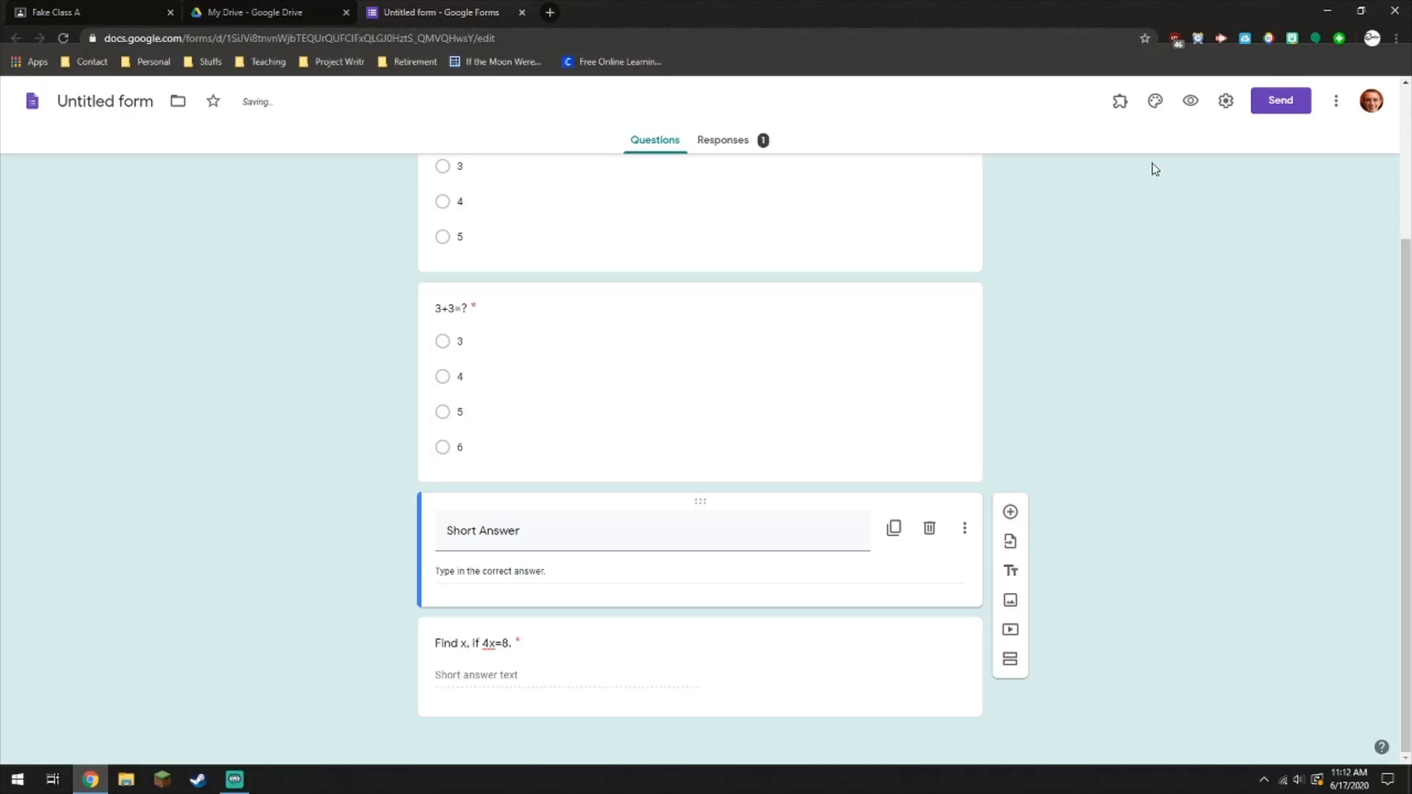
pyautogui.click(1190, 101)
pyautogui.scroll(-2, 664, 502)
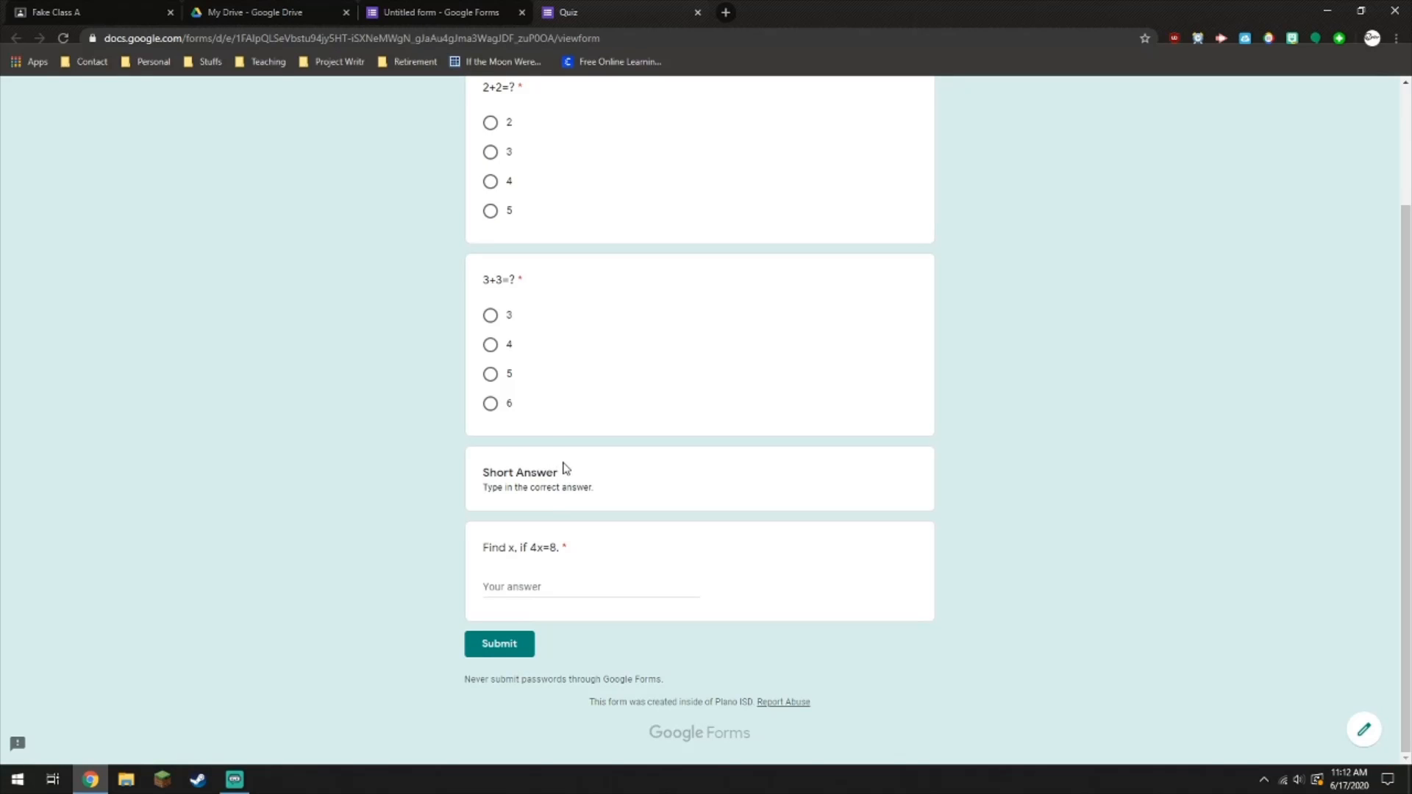
pyautogui.click(698, 13)
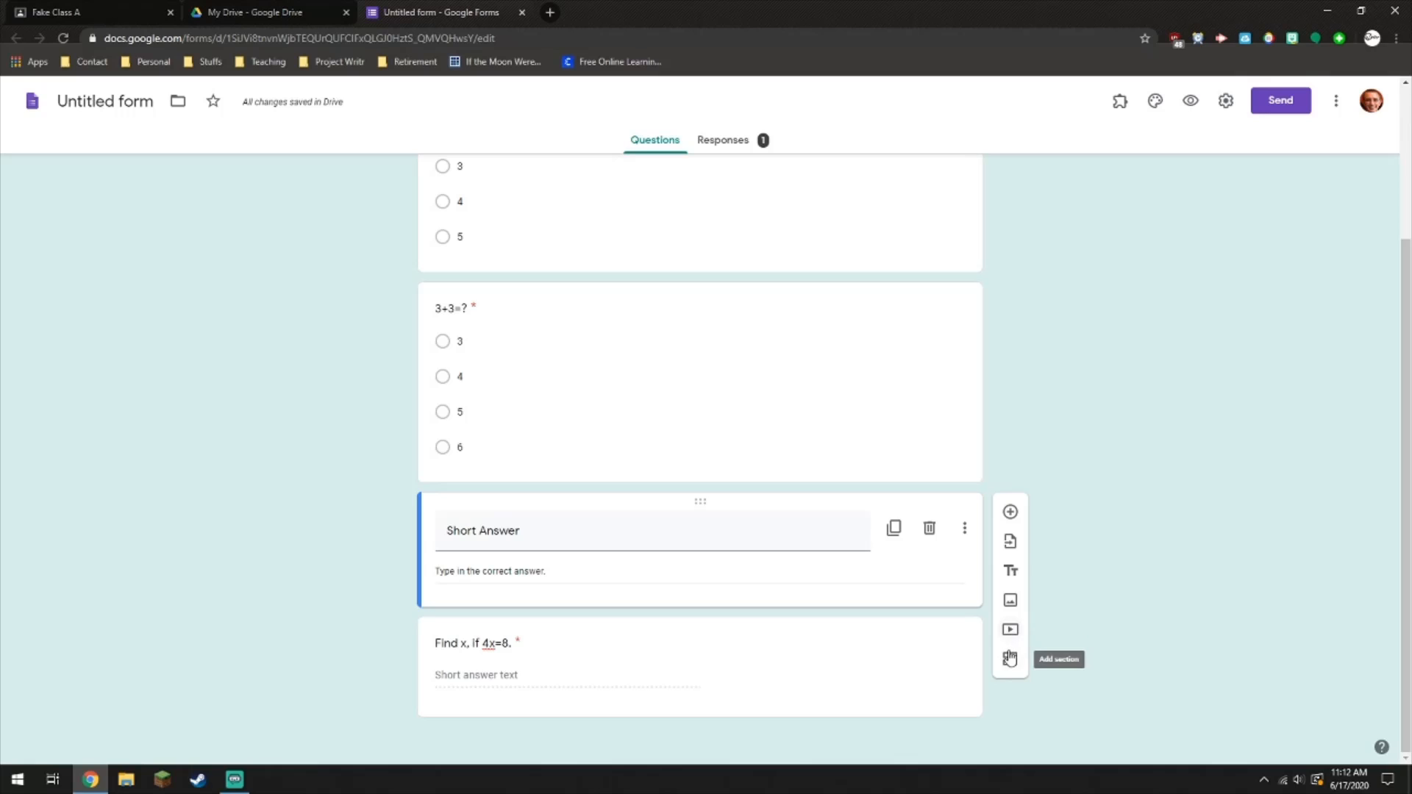
# Step: Add a new section after the "3+3=?" question and title it "Section 2"
pyautogui.click(734, 400)
pyautogui.click(1010, 450)
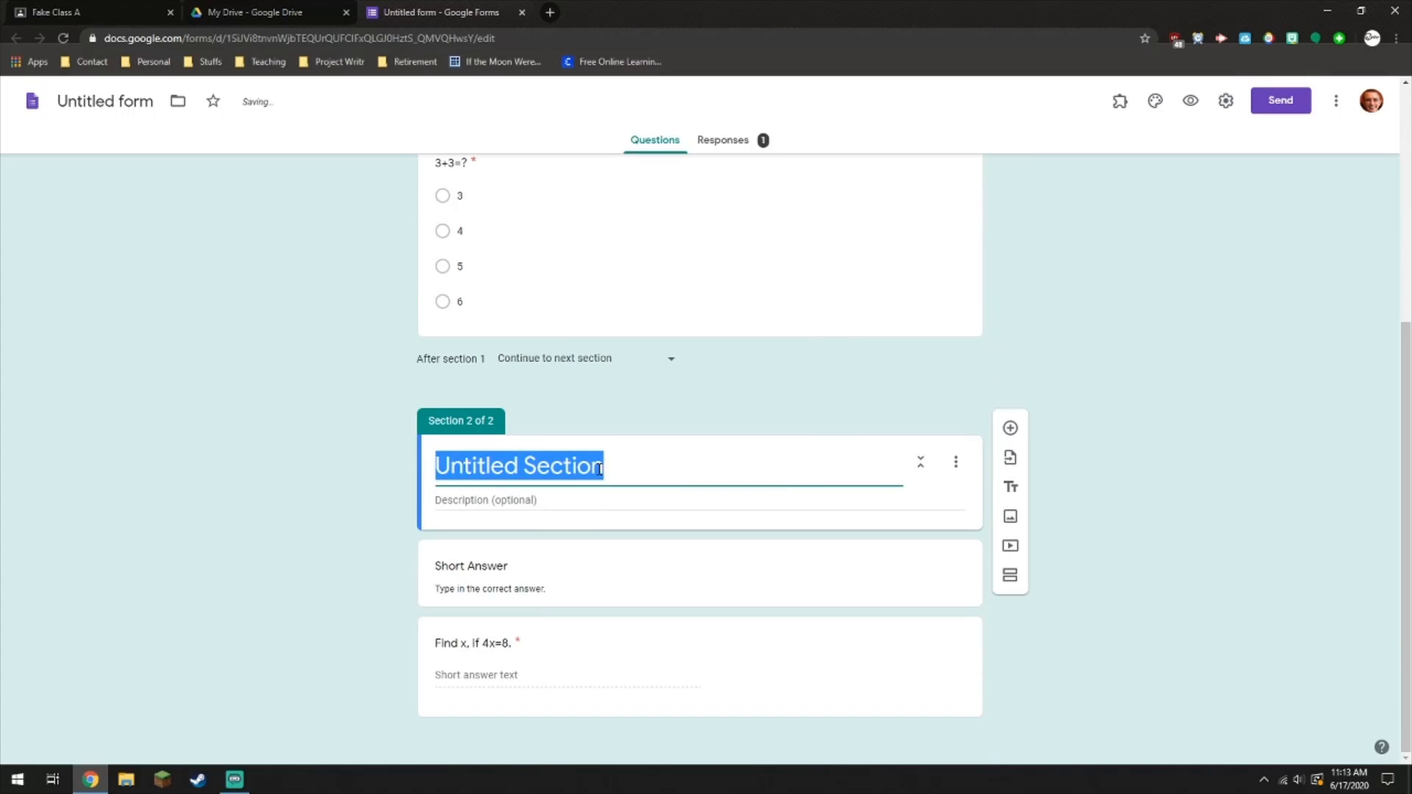
pyautogui.write('Section 2')
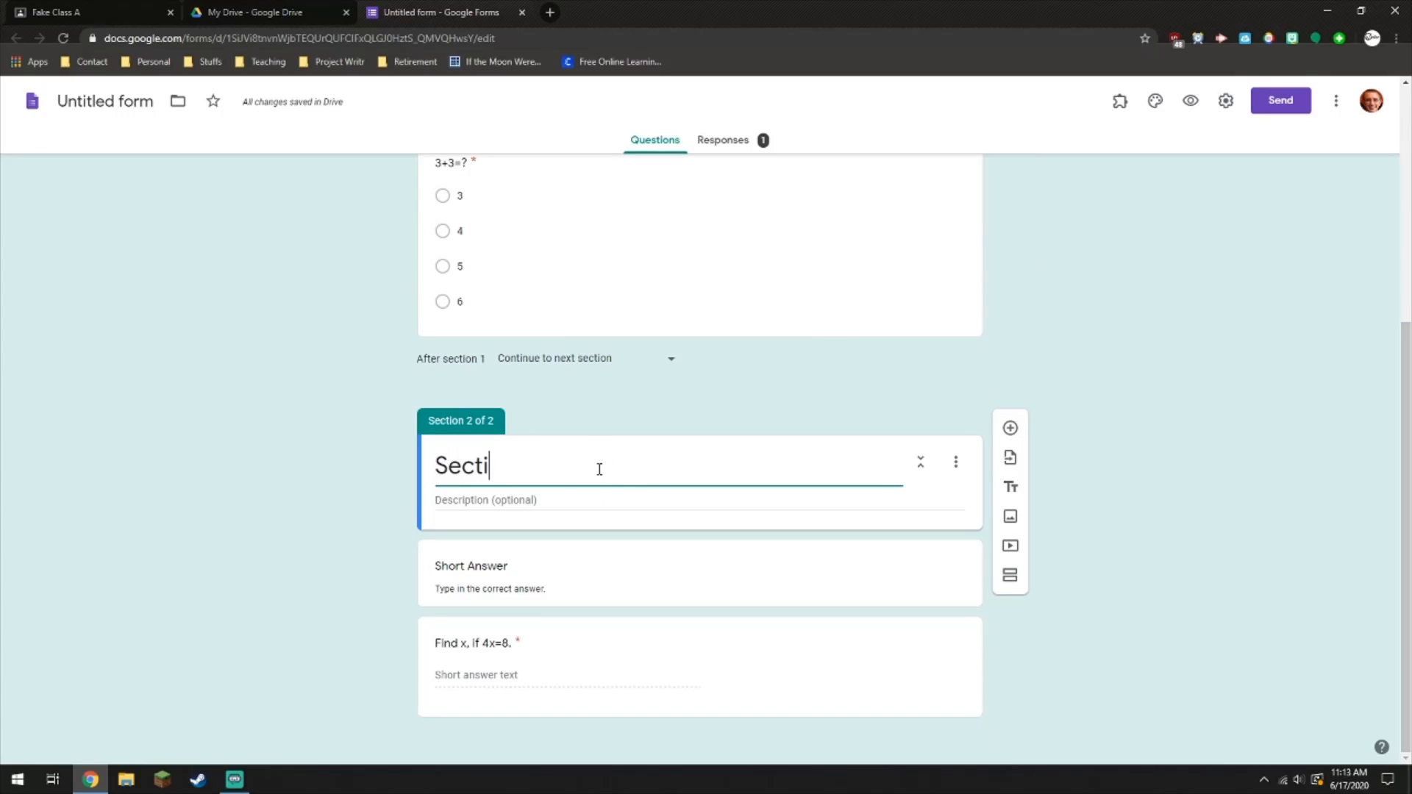
pyautogui.click(1110, 479)
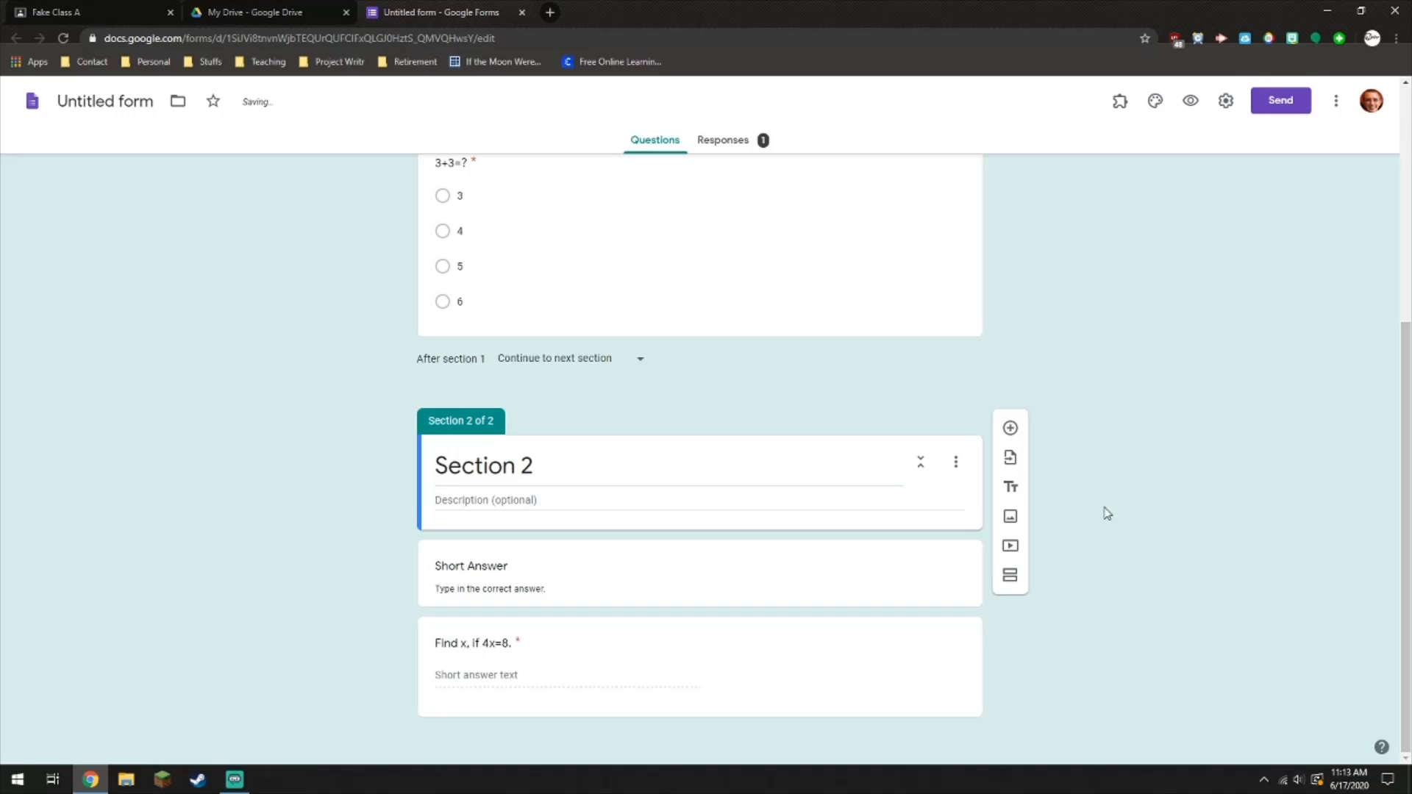
# Step: Preview the sectioned quiz, answer 4 and 6 to continue to Section 2, and close the preview without submitting
pyautogui.scroll(5, 1141, 555)
pyautogui.scroll(-5, 1146, 509)
pyautogui.scroll(10, 1144, 505)
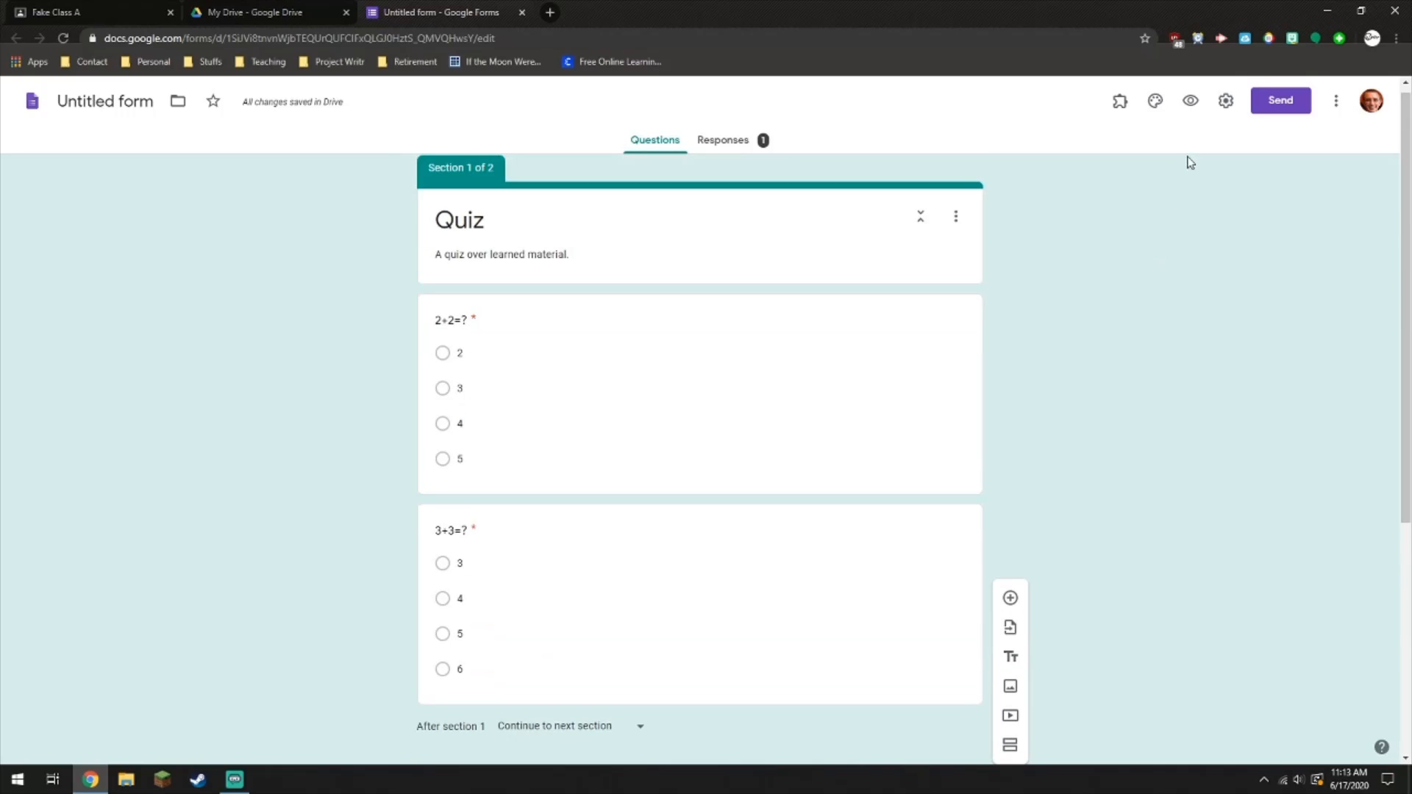
pyautogui.click(1191, 103)
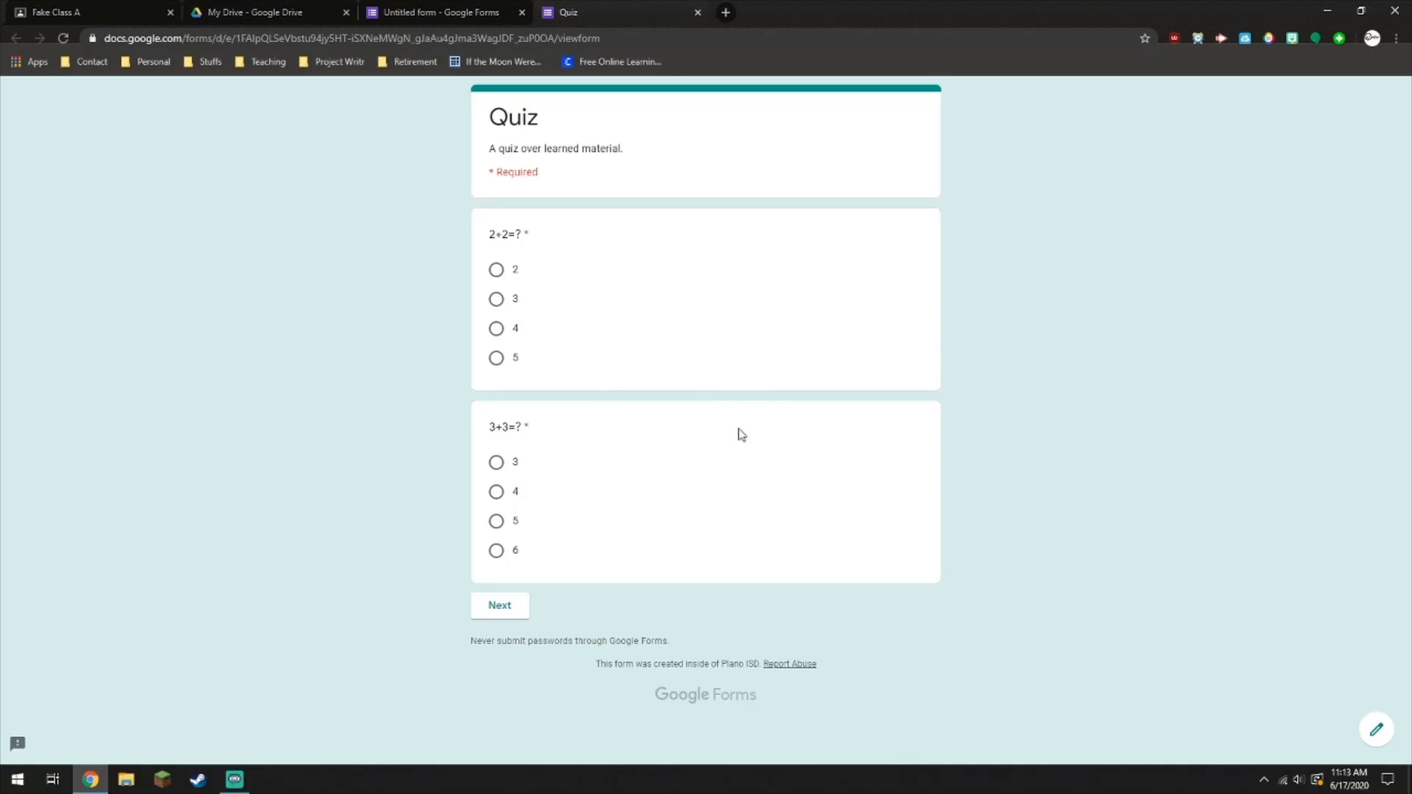
pyautogui.click(497, 329)
pyautogui.click(497, 553)
pyautogui.click(513, 615)
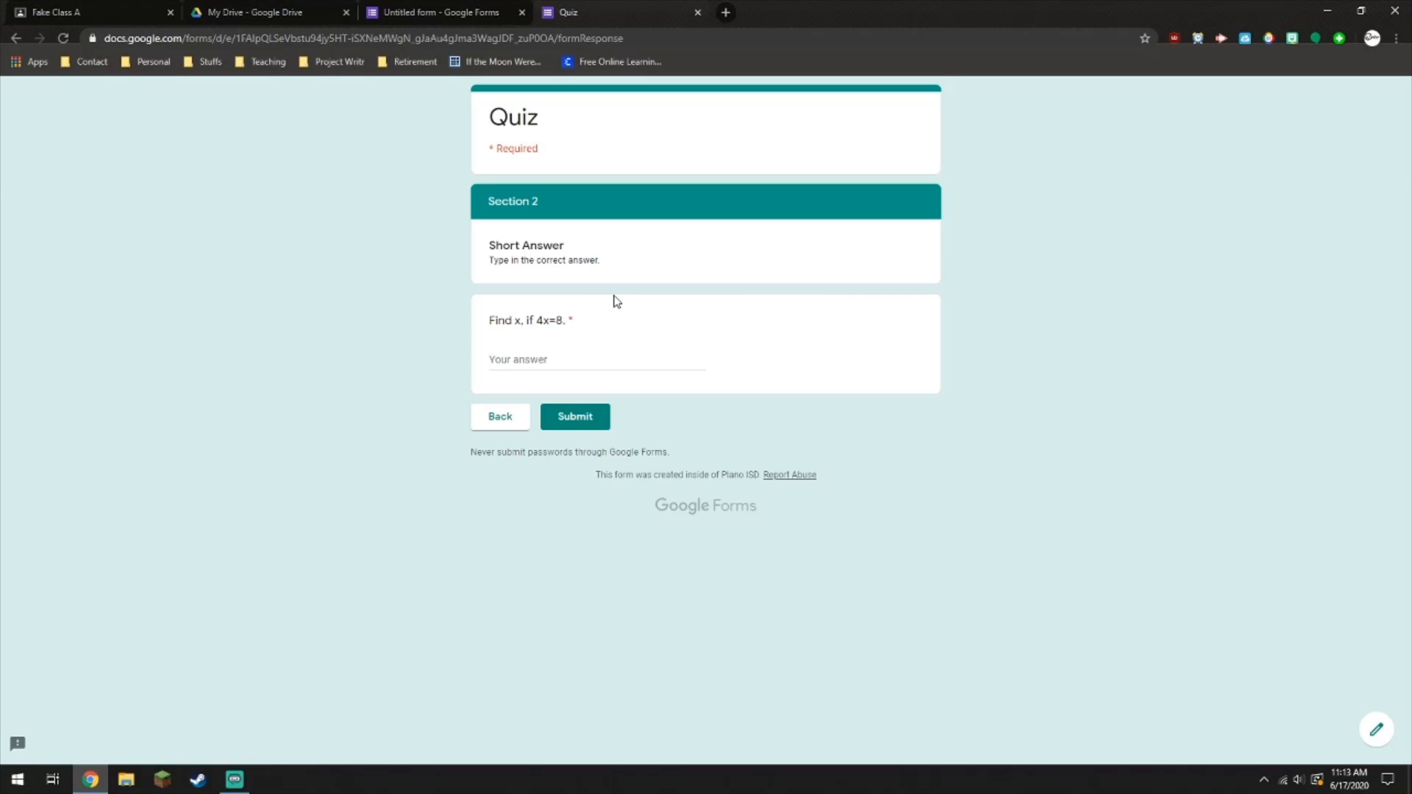
pyautogui.click(698, 13)
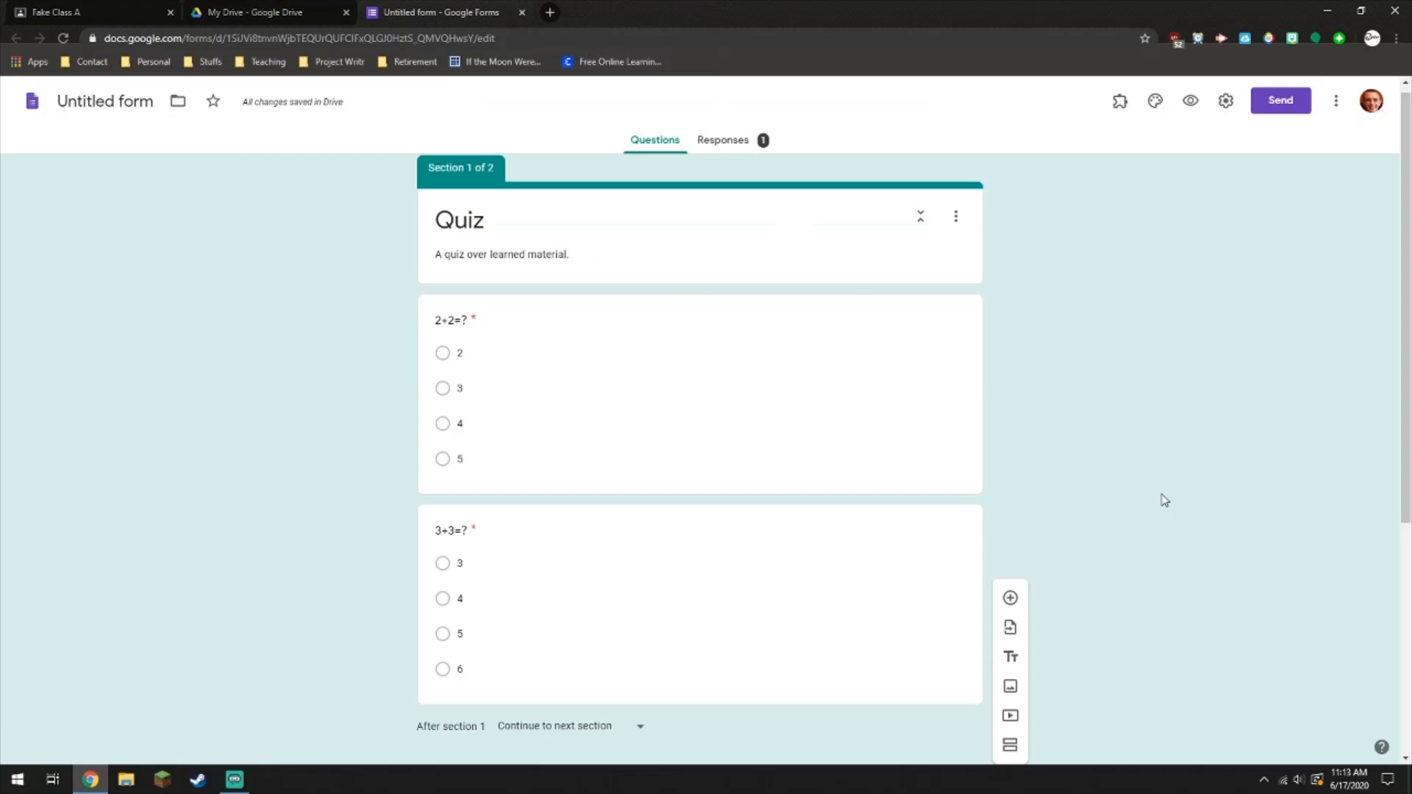
# Step: Review both quiz sections in the editor and view the general form settings, leaving them without saving
pyautogui.scroll(-1, 1131, 387)
pyautogui.scroll(-5, 1132, 386)
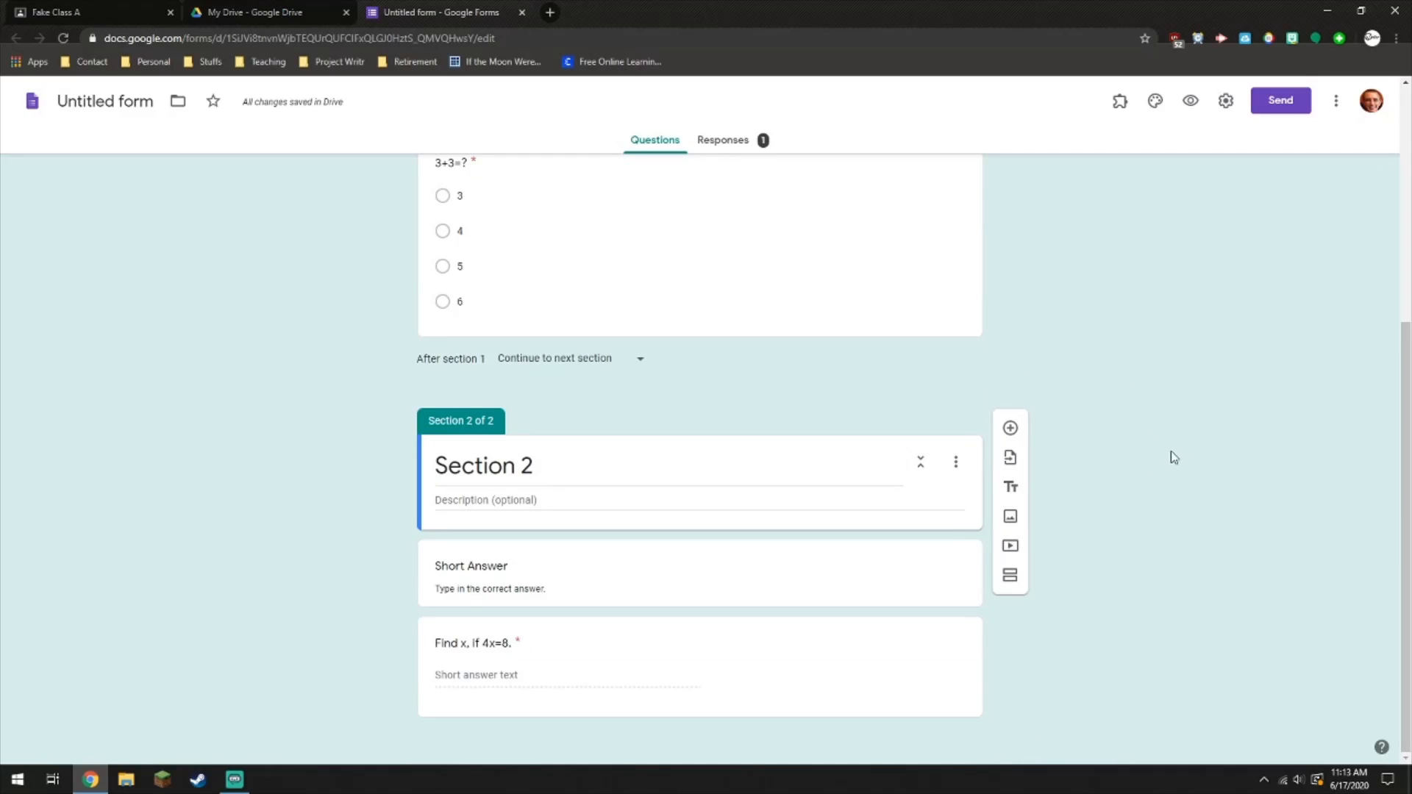
pyautogui.scroll(5, 1141, 446)
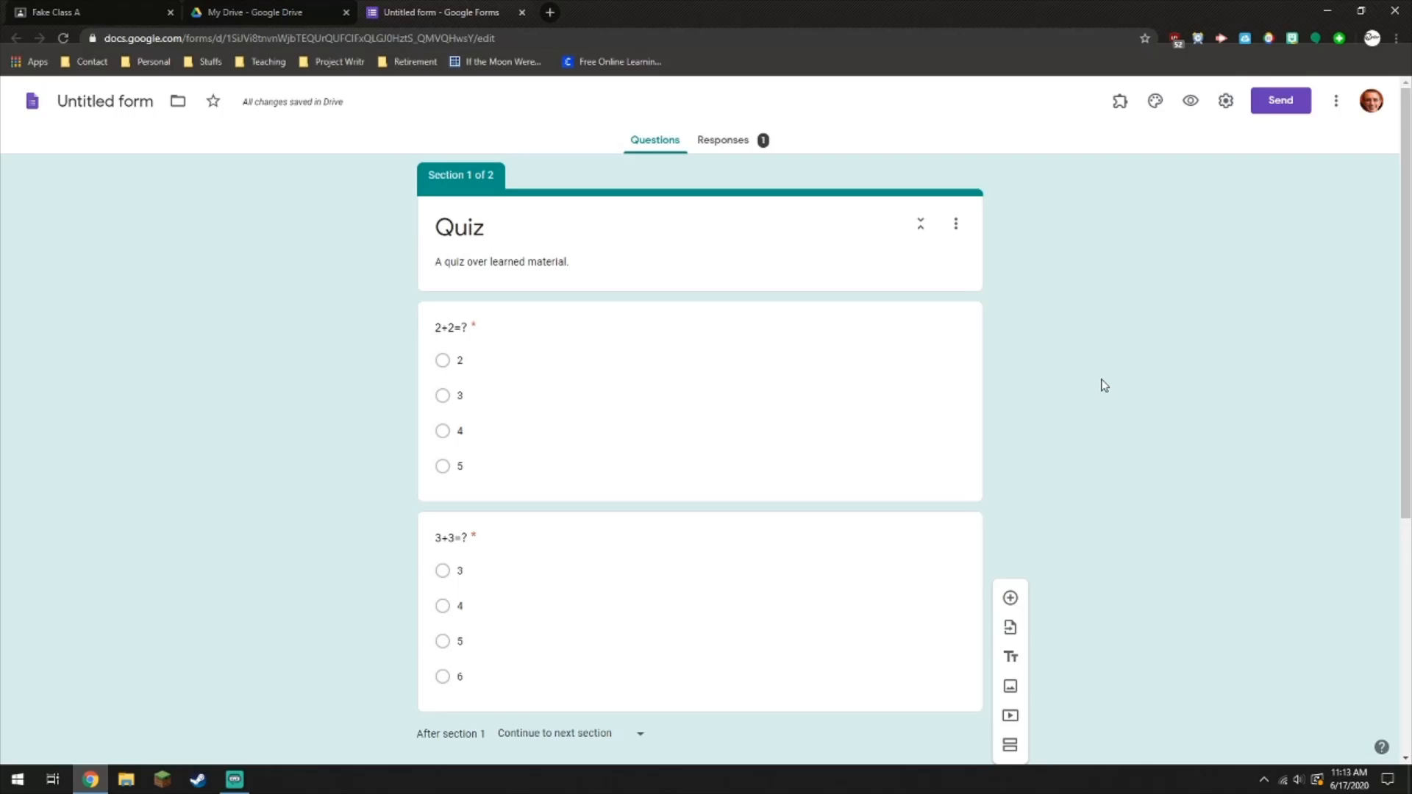
pyautogui.click(1226, 103)
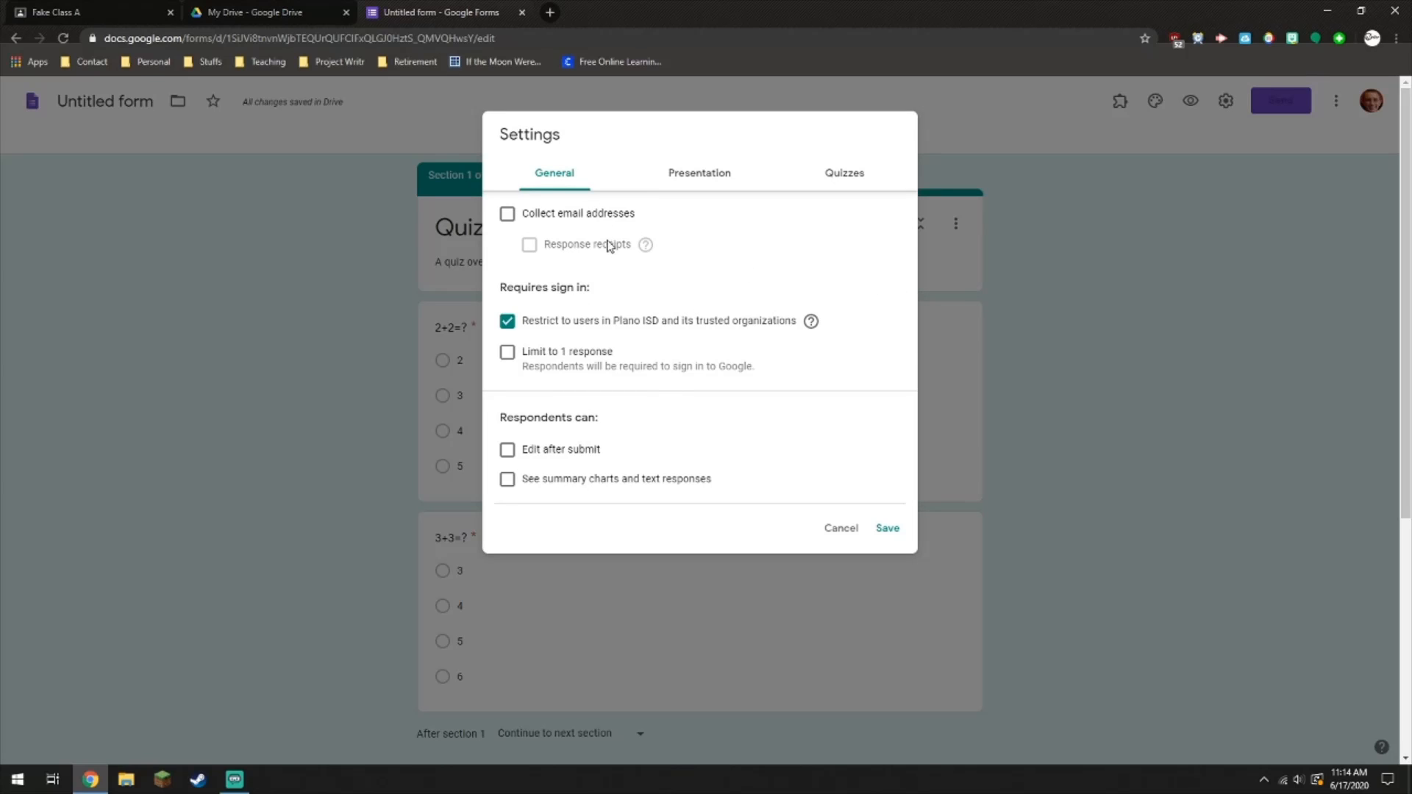
pyautogui.click(846, 530)
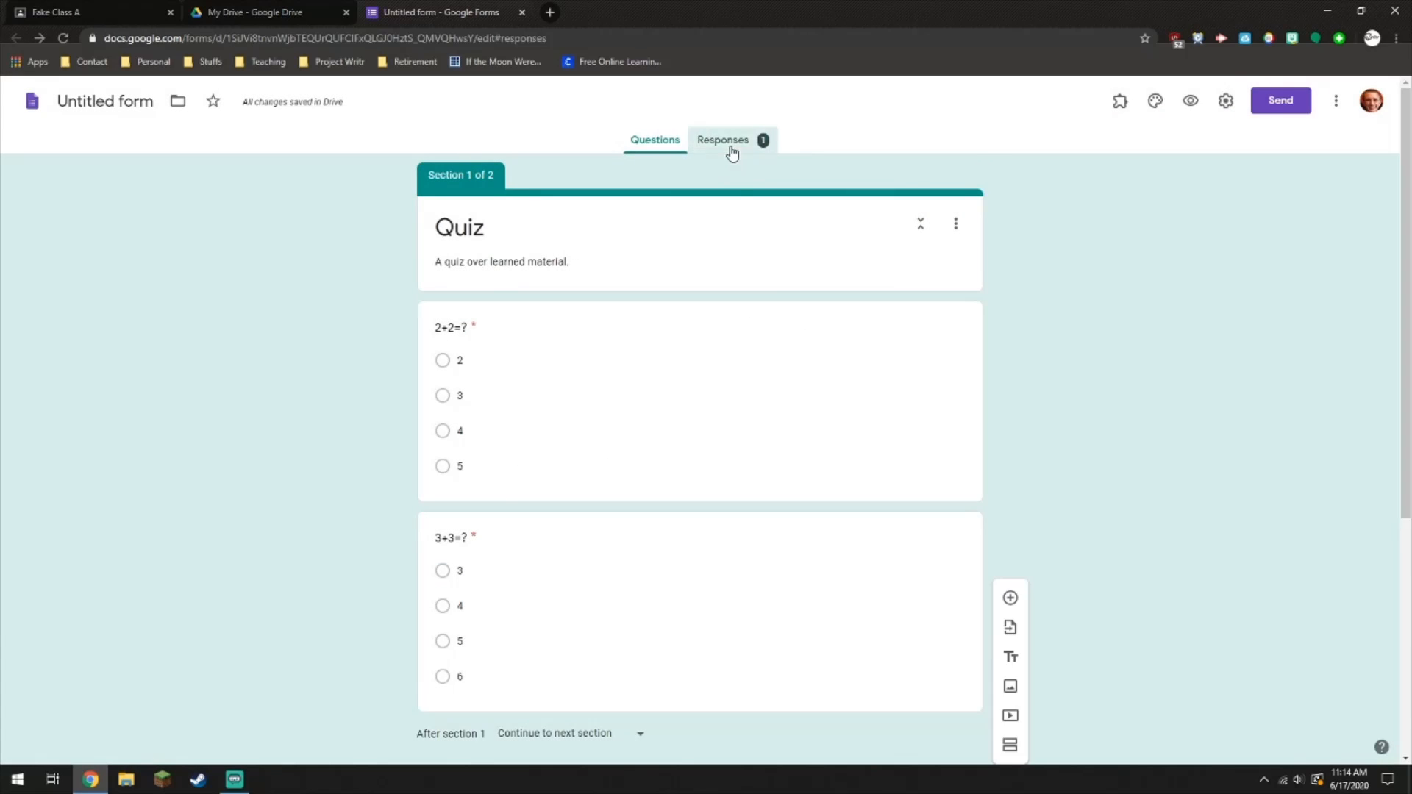
# Step: Review the response summary for all questions, down to the short answer in Section 2
pyautogui.click(731, 145)
pyautogui.scroll(-4, 653, 353)
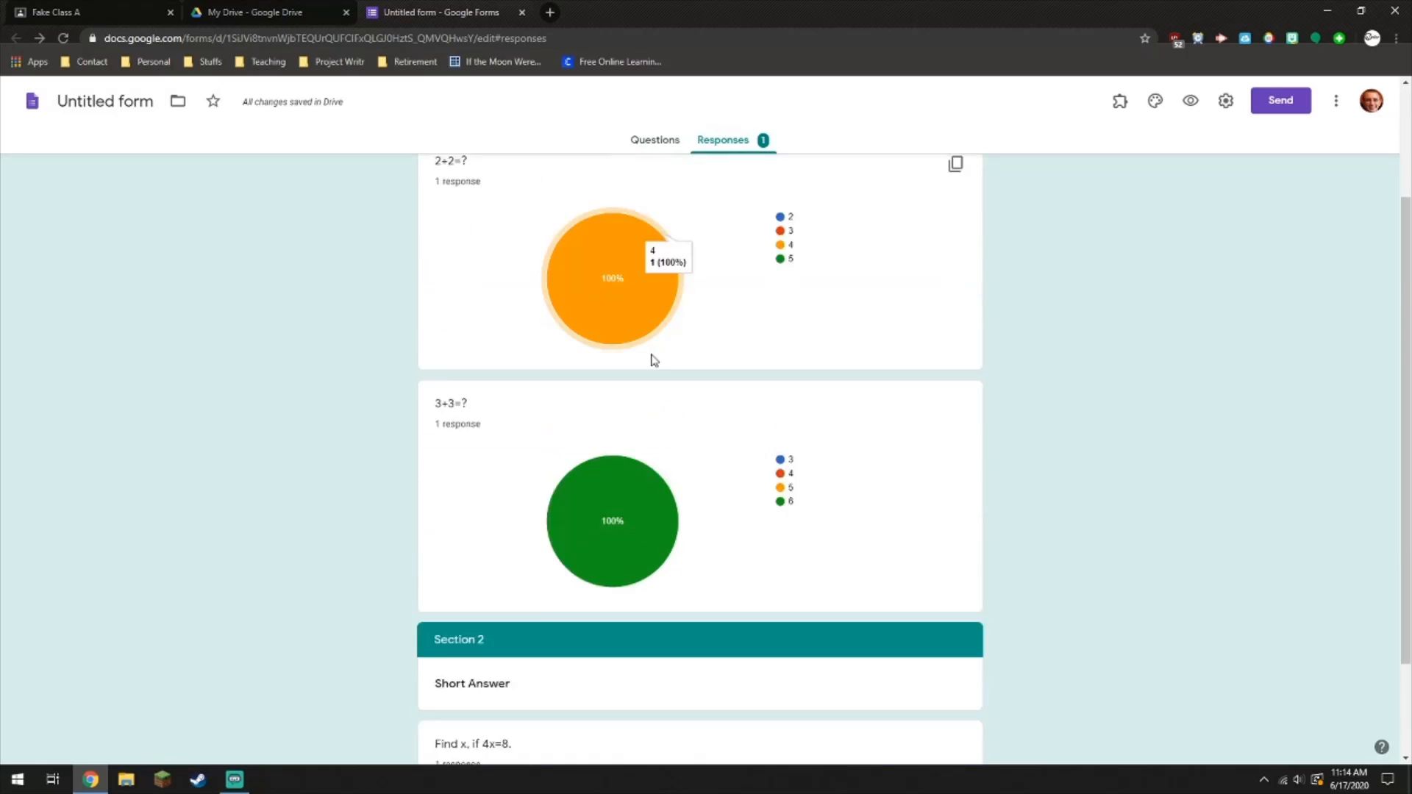
pyautogui.scroll(4, 684, 442)
pyautogui.scroll(-1, 684, 442)
pyautogui.scroll(-3, 685, 441)
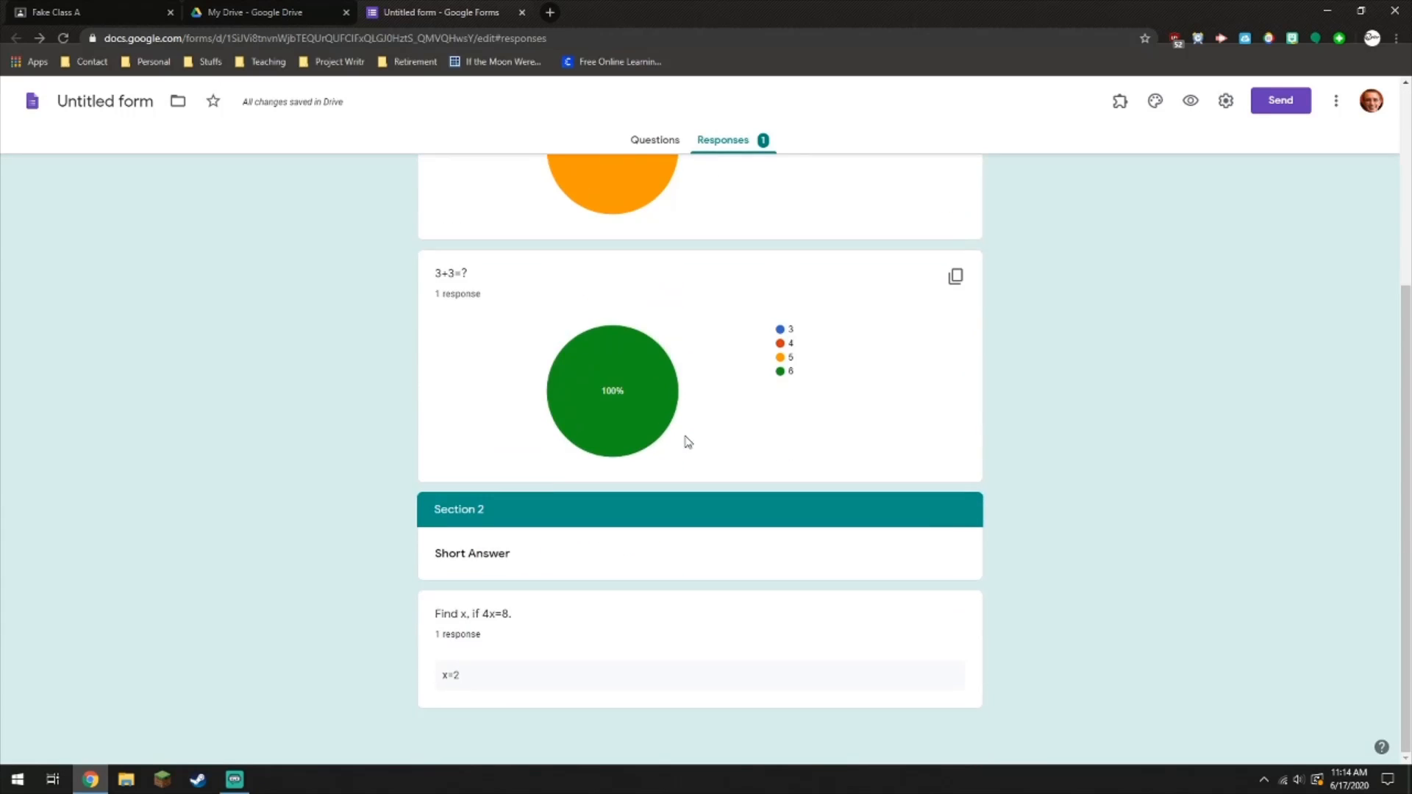
pyautogui.scroll(4, 686, 441)
# Step: Submit a test response through the form preview with answers 4, 6 and x=2, and close the preview
pyautogui.click(1193, 106)
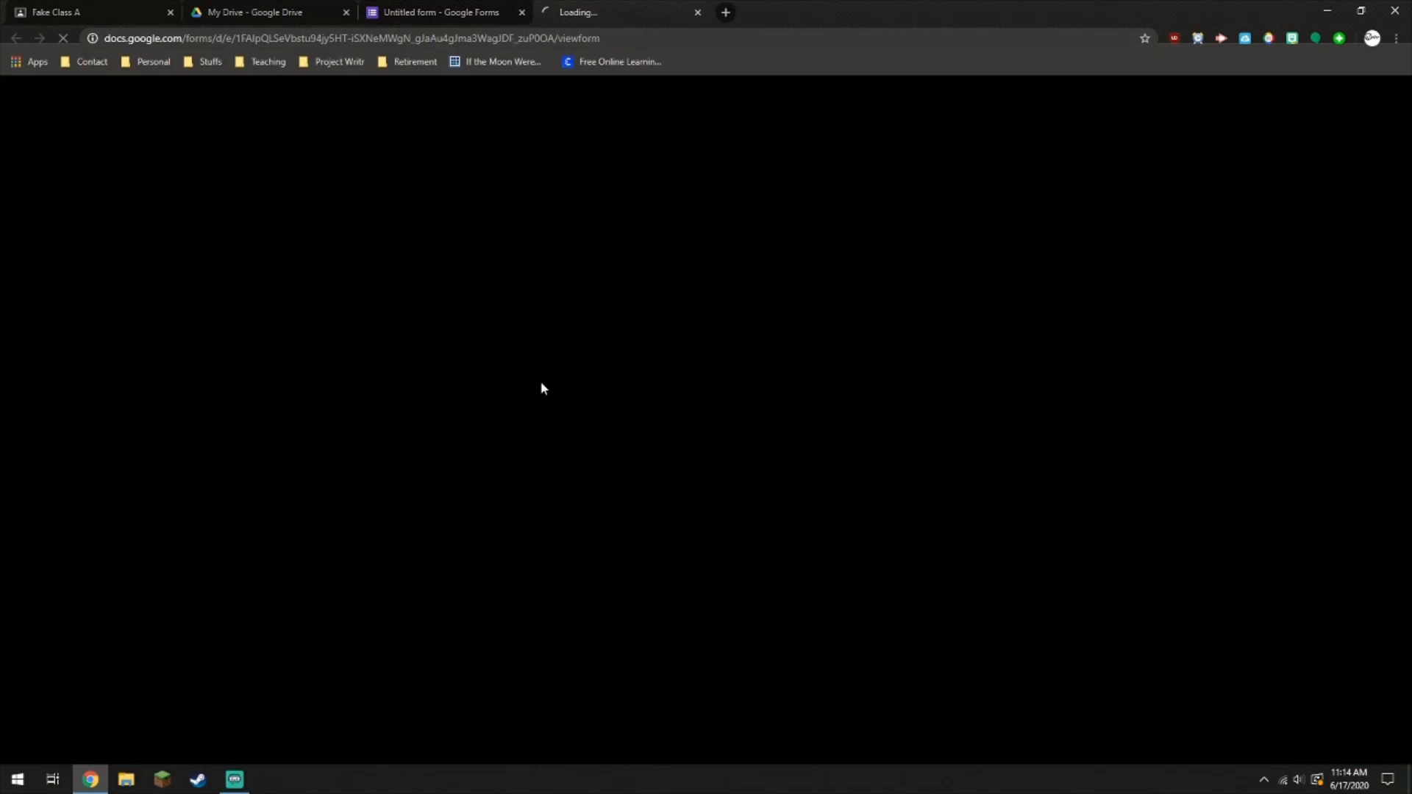
pyautogui.click(497, 329)
pyautogui.click(497, 551)
pyautogui.click(500, 603)
pyautogui.click(559, 361)
pyautogui.write('x=2')
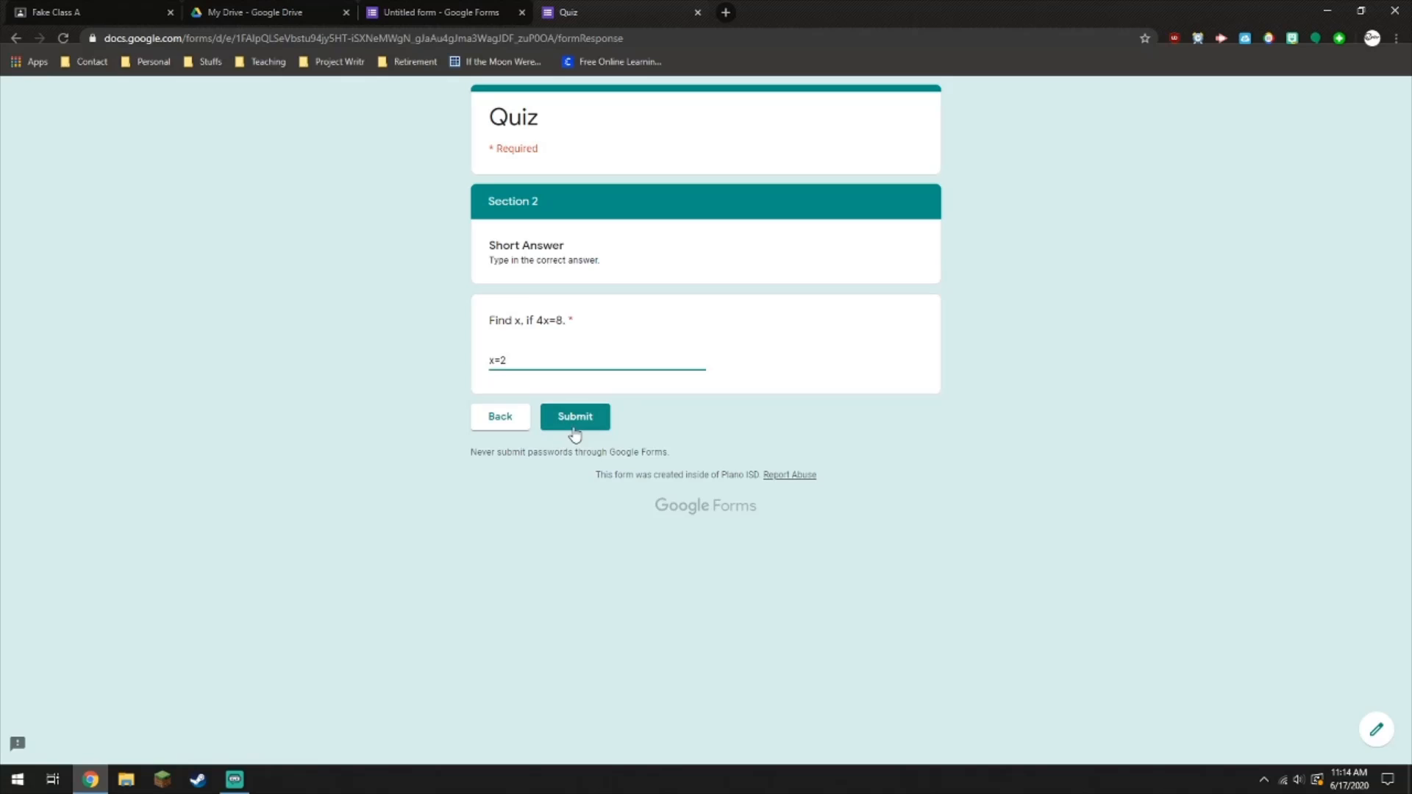
pyautogui.press('BackSpace')
pyautogui.click(574, 427)
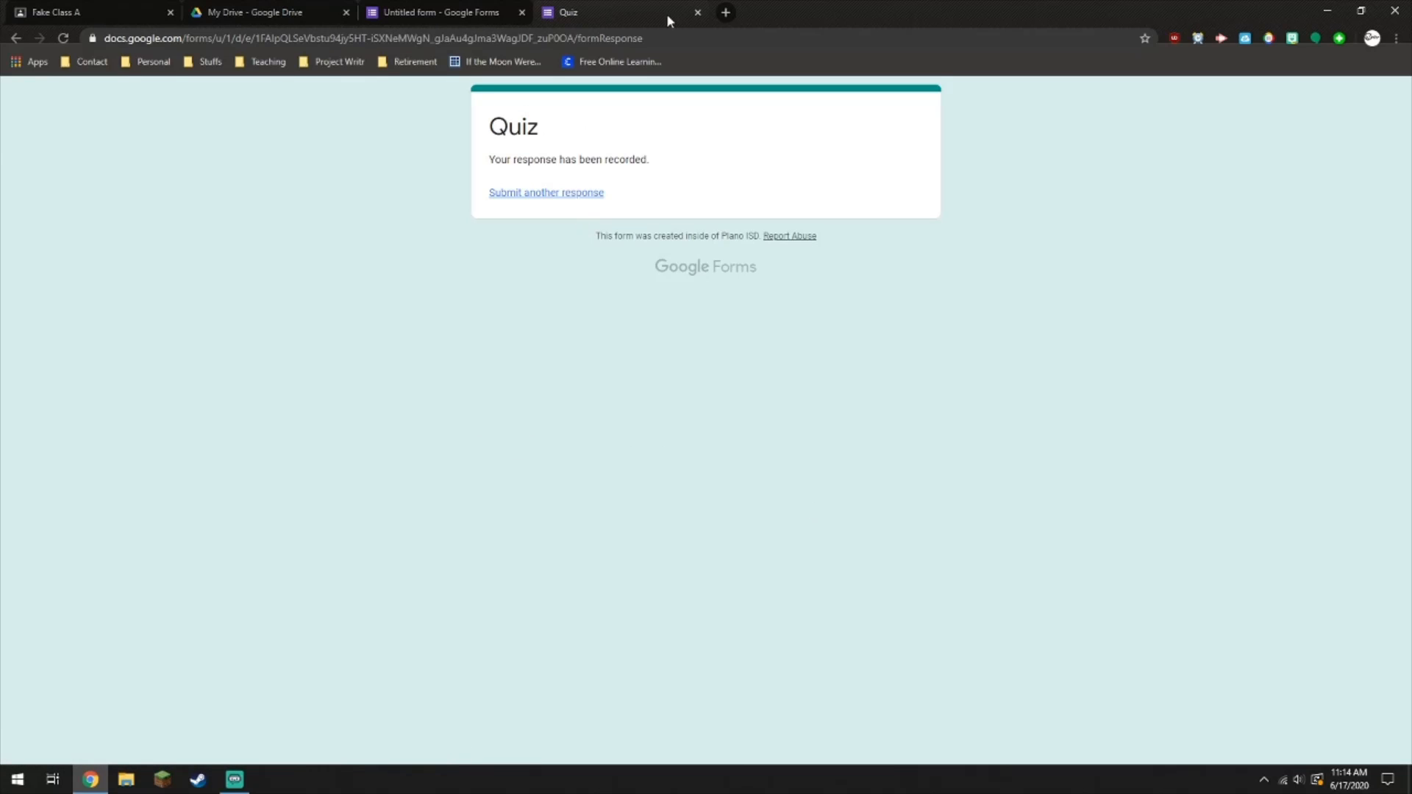
pyautogui.click(697, 13)
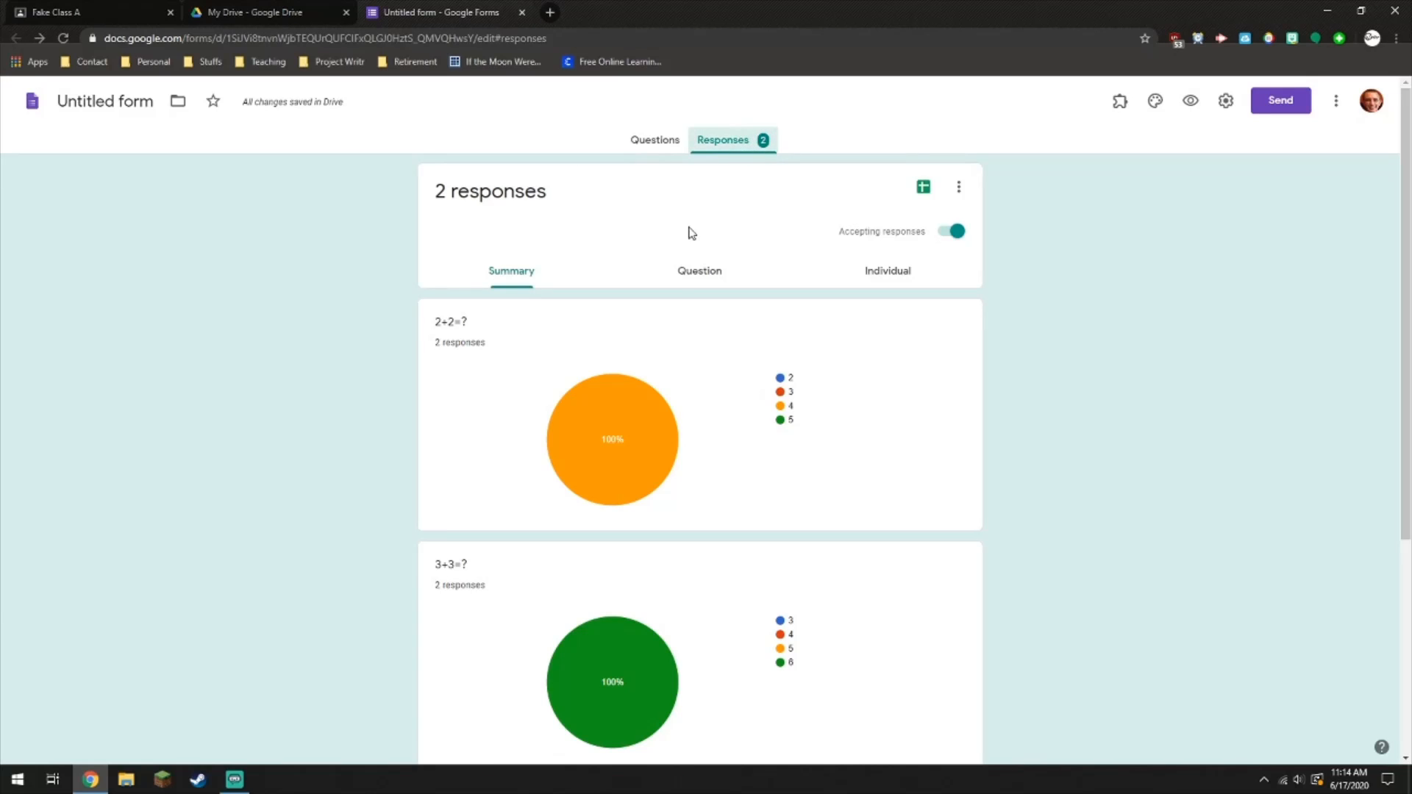
# Step: Page through the individual responses, examine the first one's answers, and return to the response summary
pyautogui.click(877, 278)
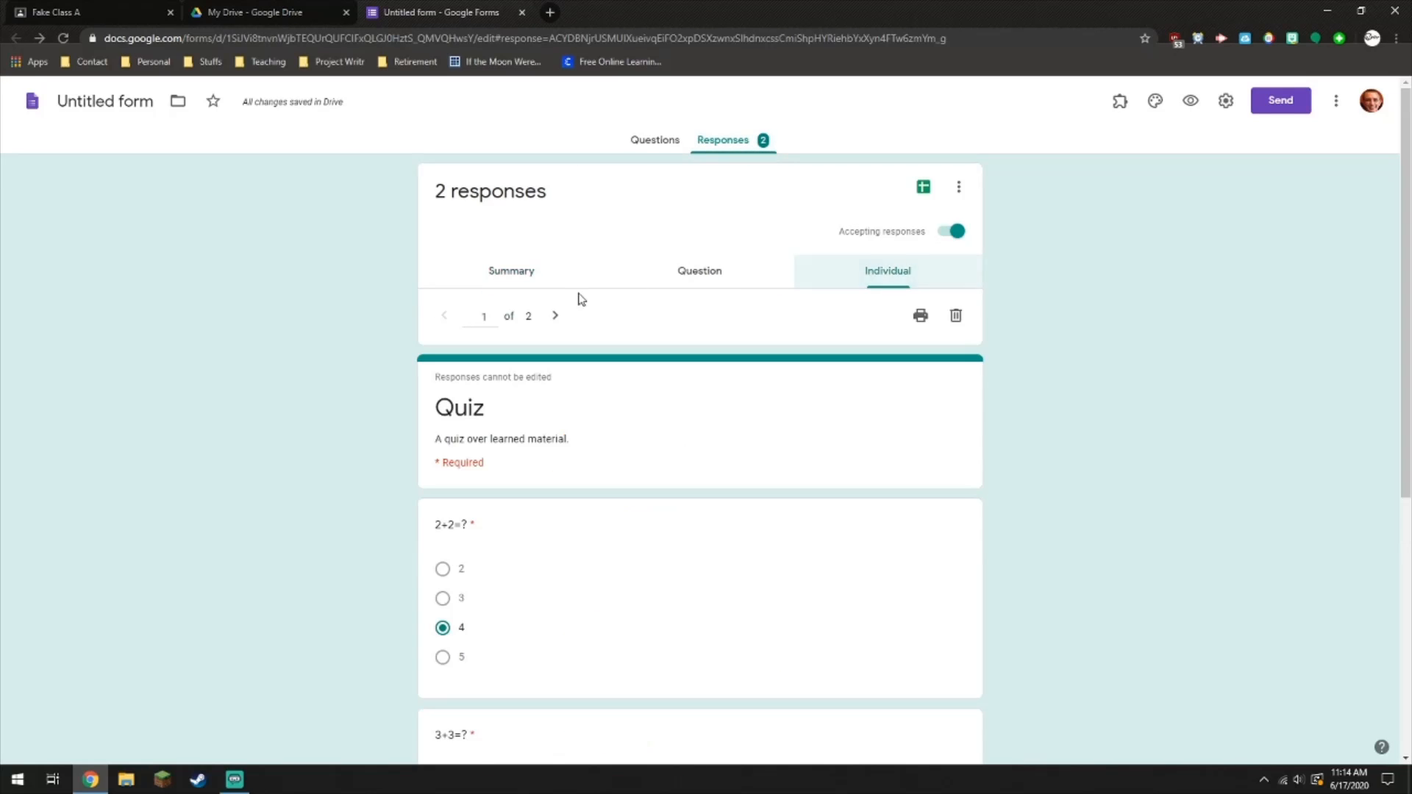
pyautogui.scroll(-1, 587, 358)
pyautogui.click(558, 245)
pyautogui.click(444, 243)
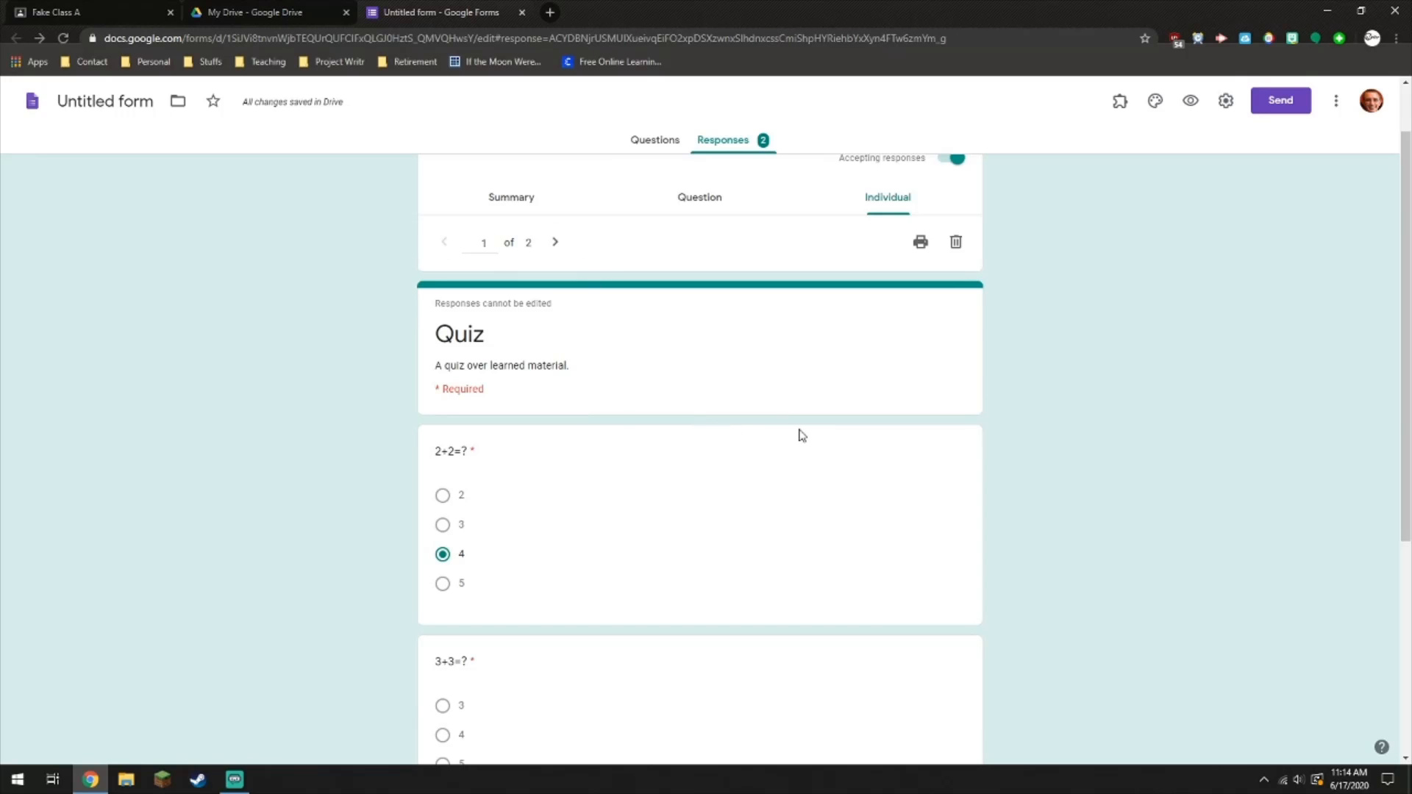
pyautogui.scroll(-4, 772, 422)
pyautogui.scroll(4, 769, 416)
pyautogui.scroll(1, 767, 409)
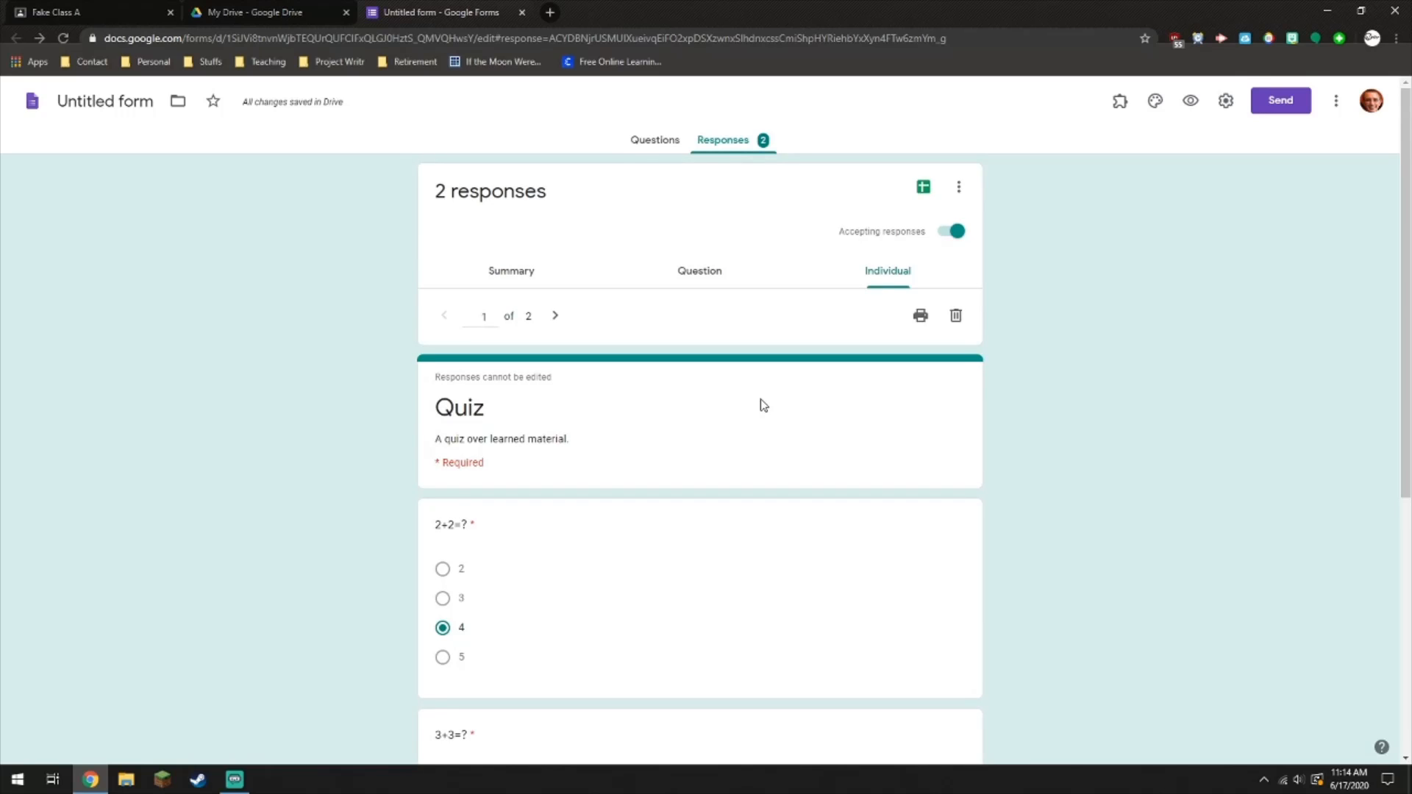
pyautogui.click(521, 281)
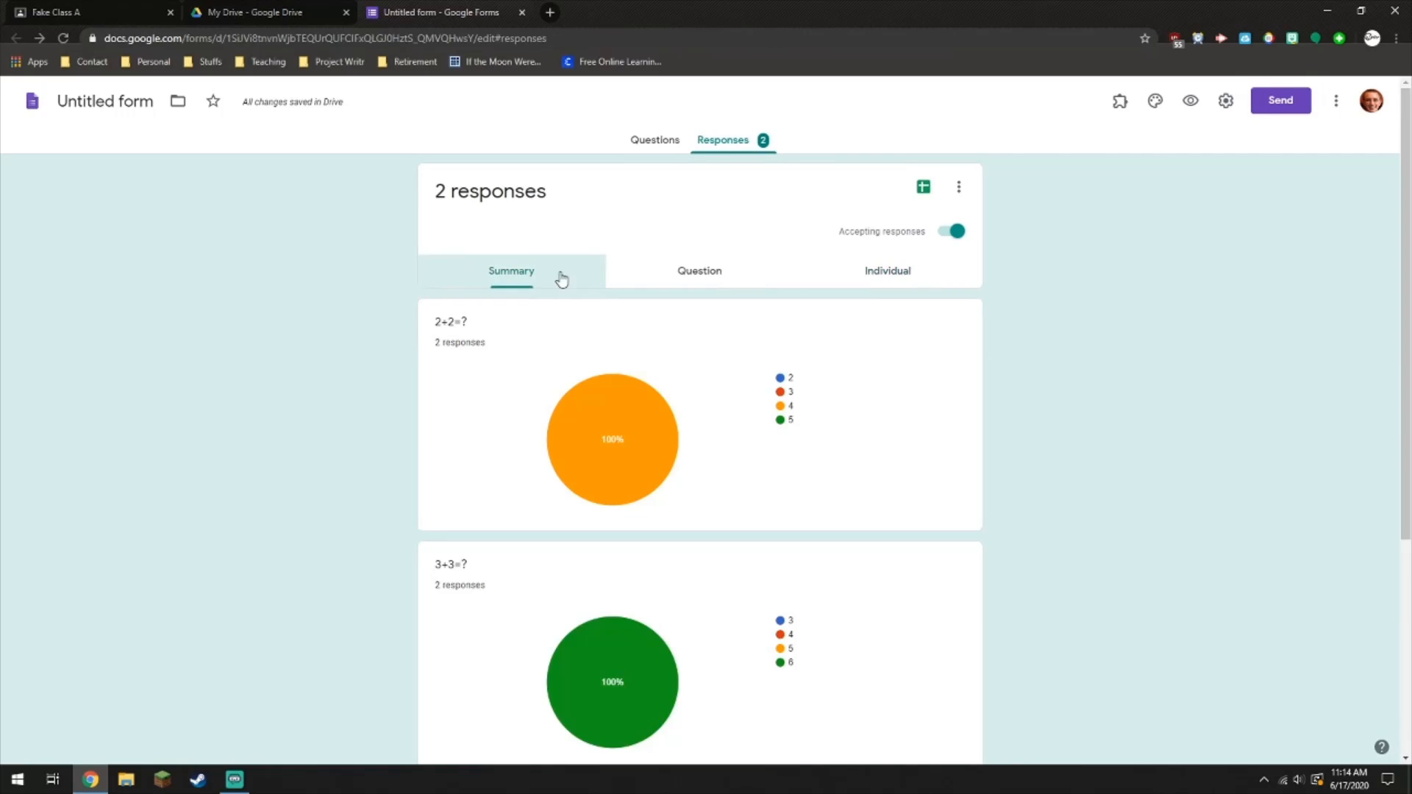
# Step: In the form's general settings, enable collecting email addresses, remove the Plano ISD user restriction, and limit respondents to 1 response
pyautogui.click(1225, 100)
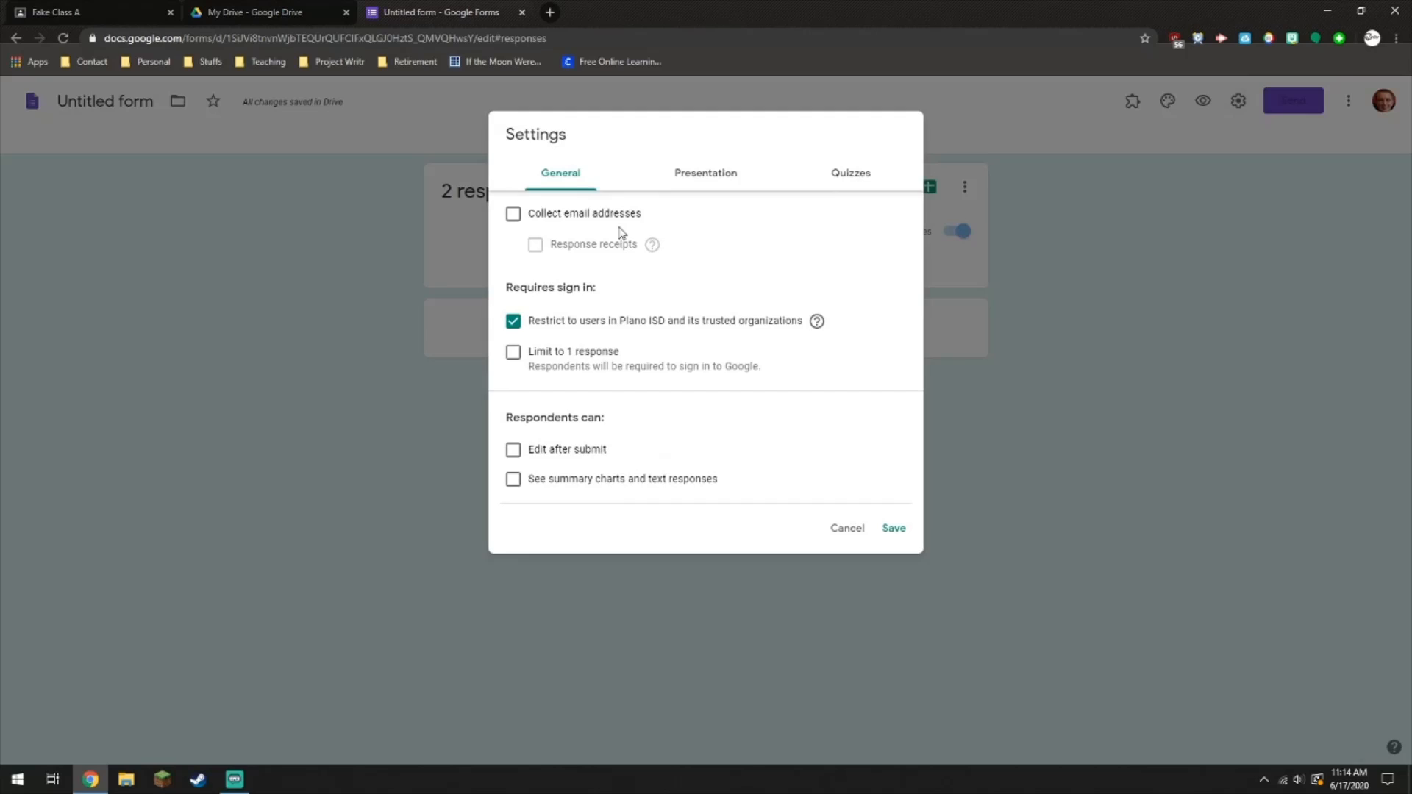
pyautogui.click(515, 214)
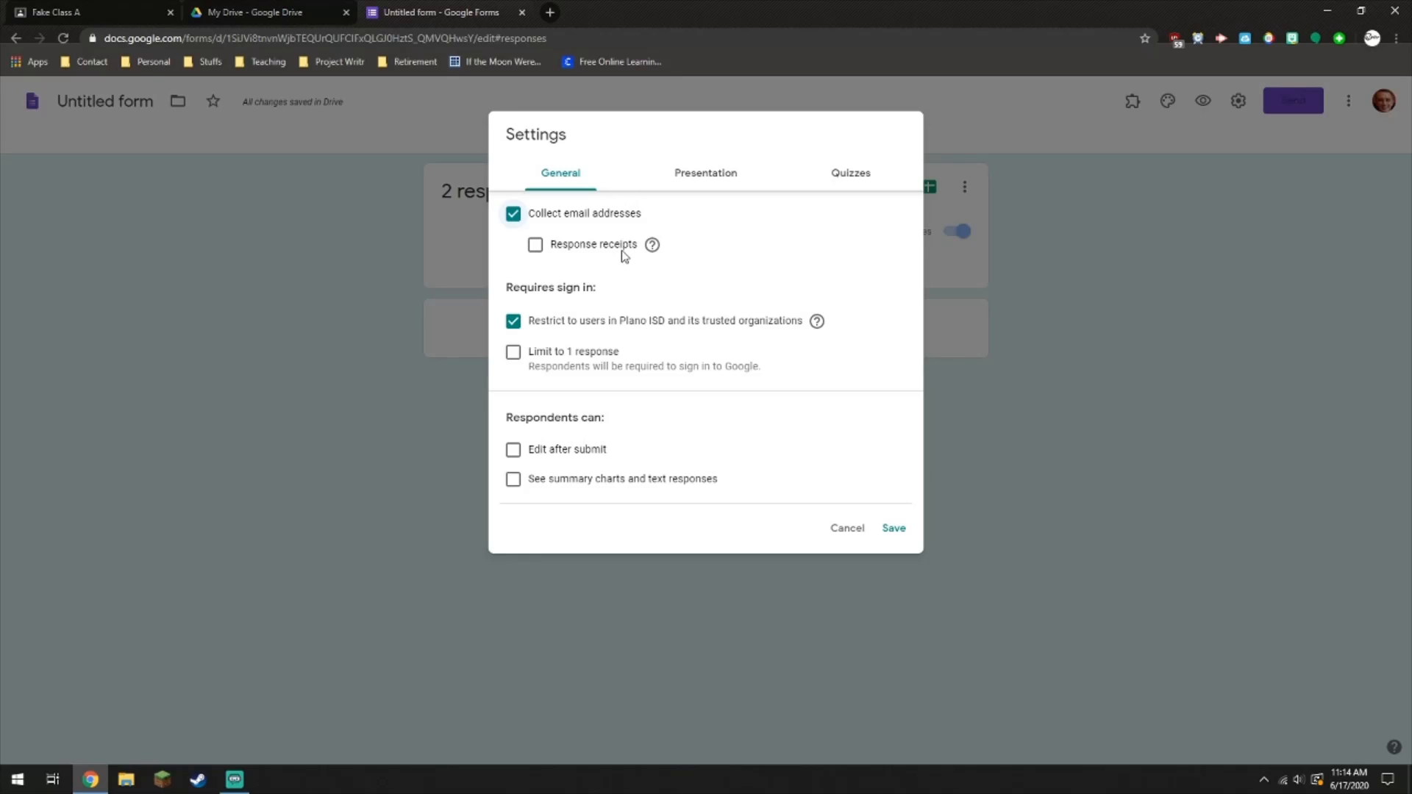
pyautogui.moveTo(653, 251)
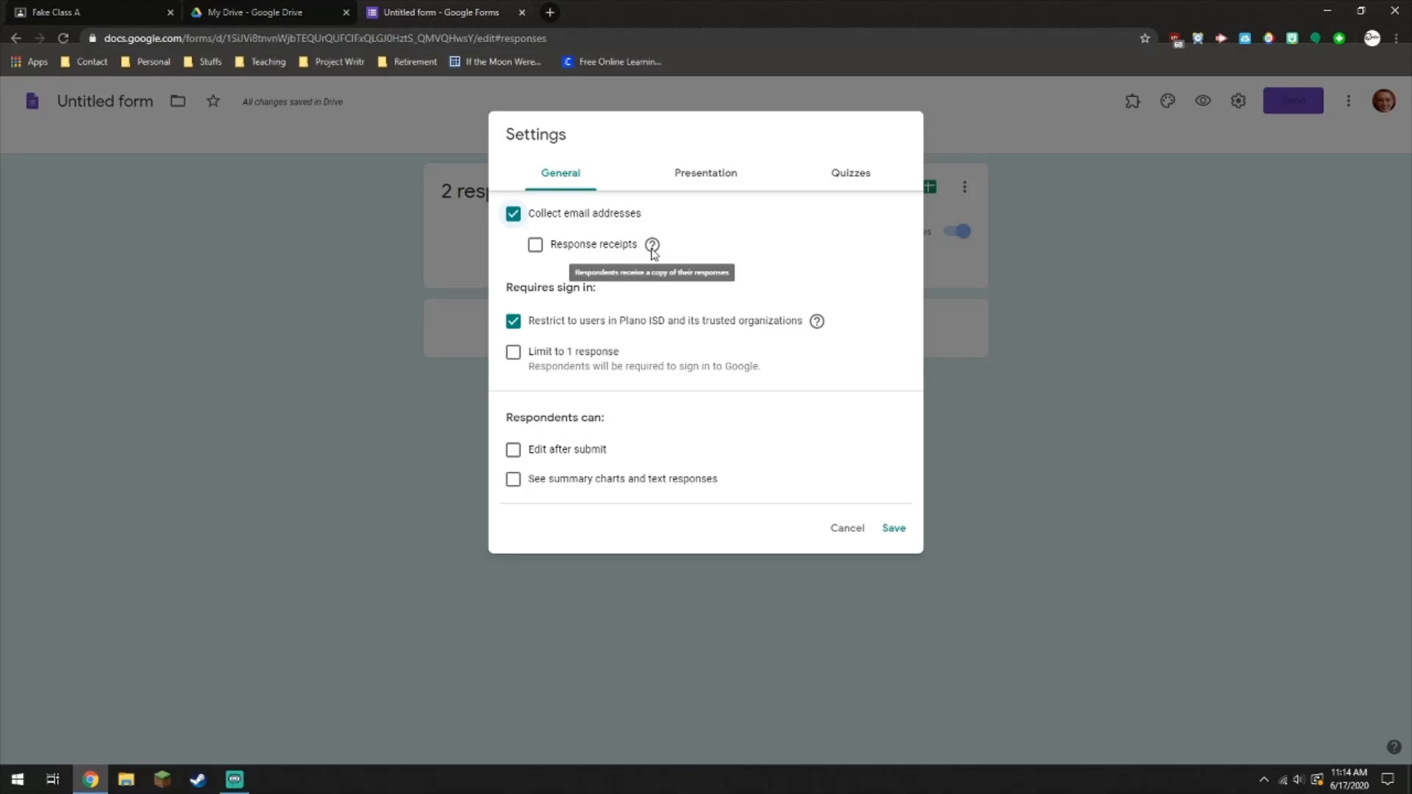
pyautogui.click(725, 218)
pyautogui.click(527, 214)
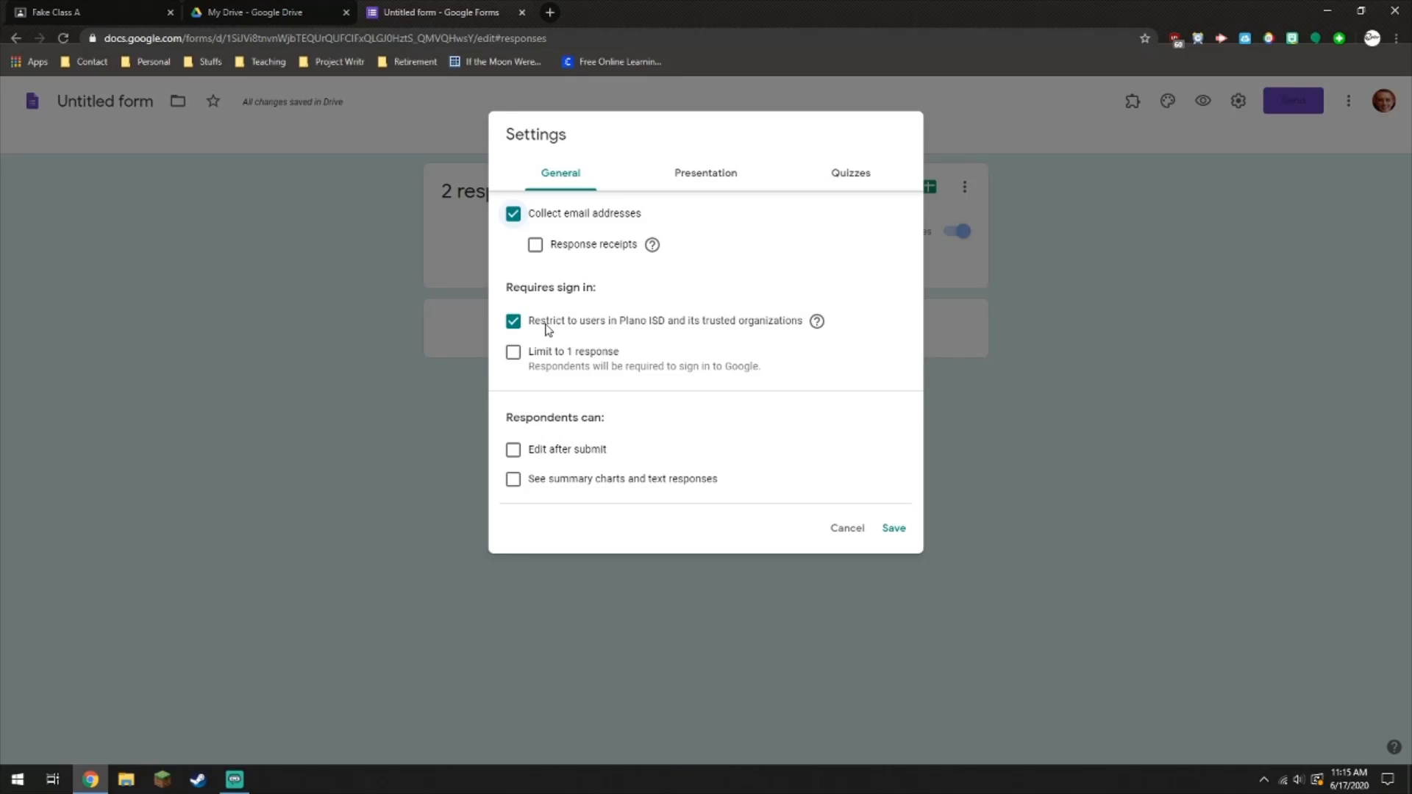
pyautogui.click(548, 327)
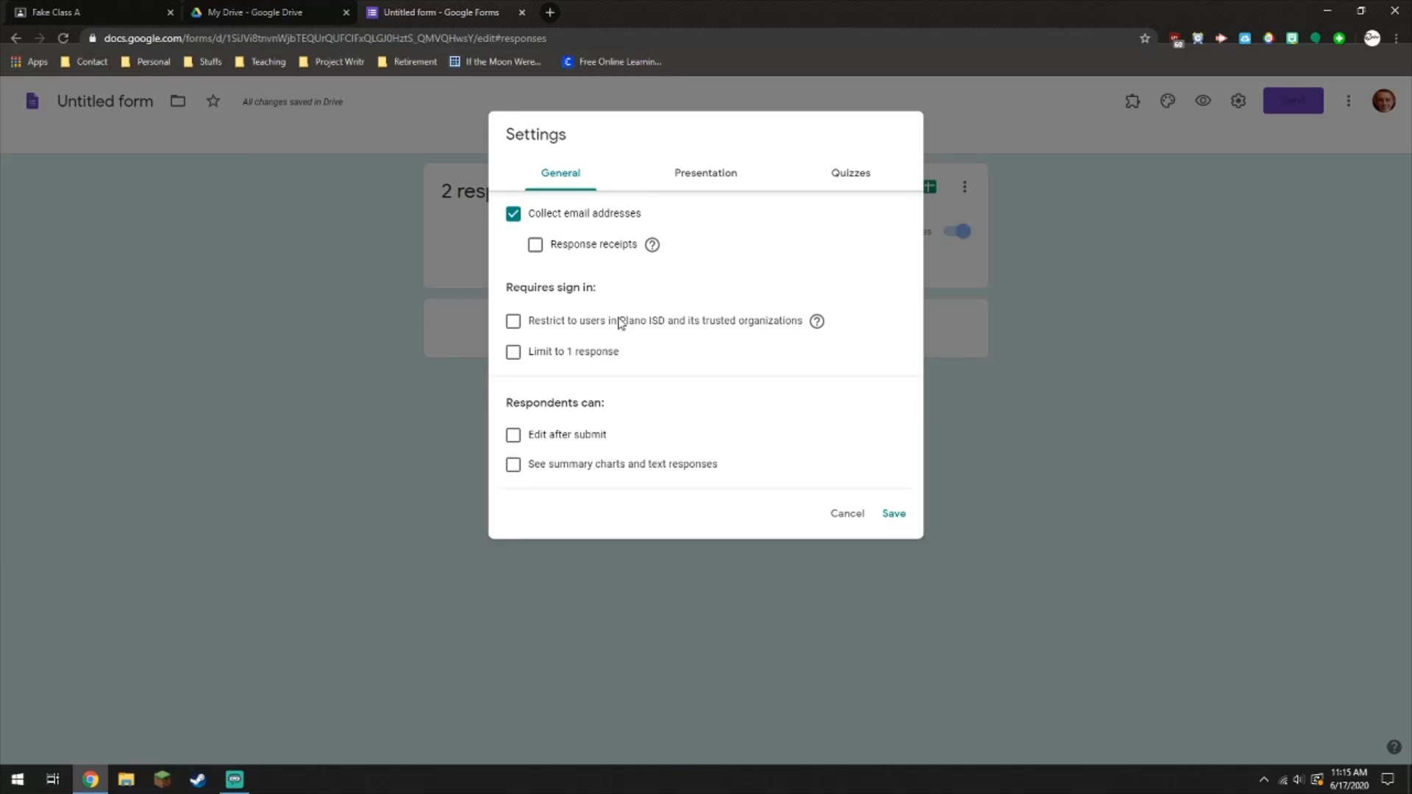
pyautogui.click(583, 355)
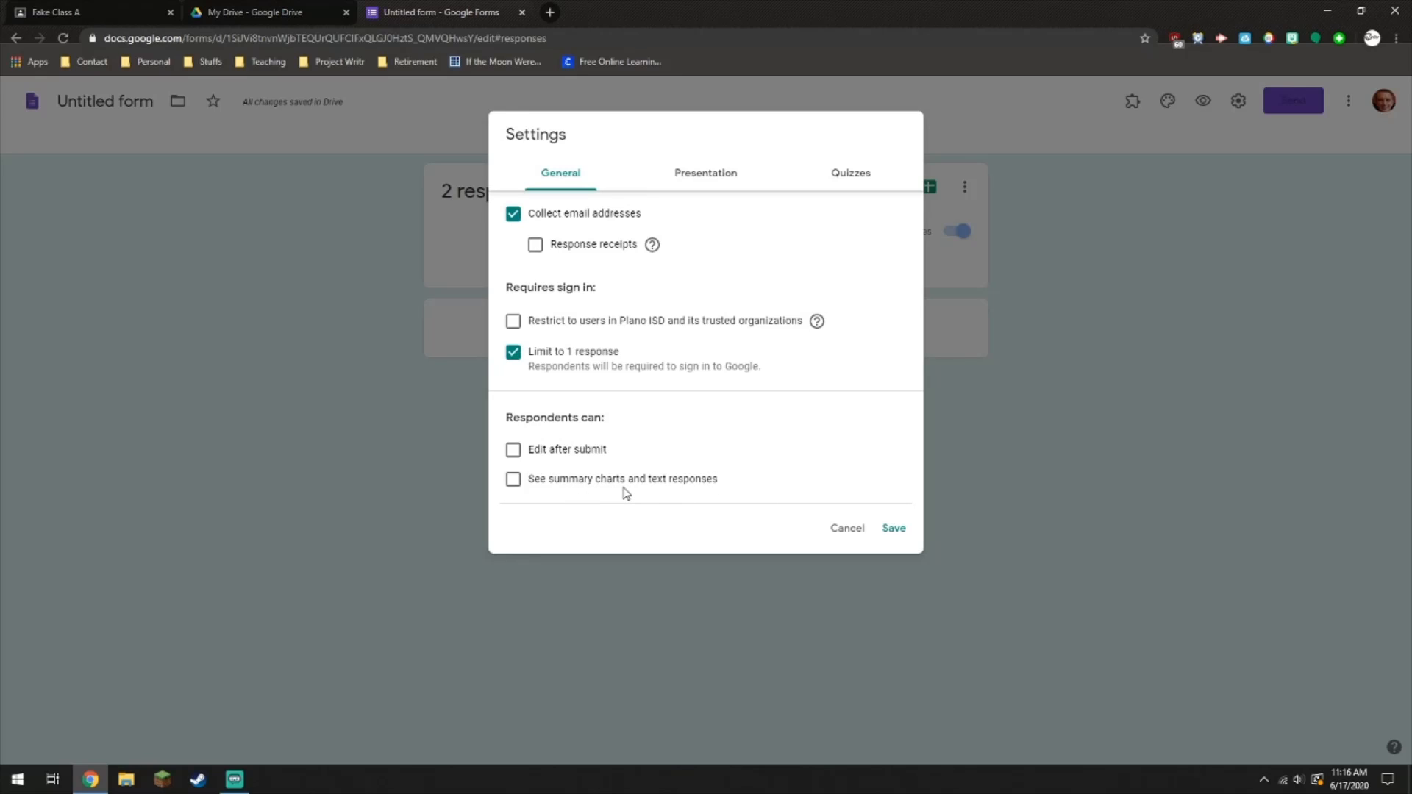
# Step: Turn the form into a quiz in its settings and set grades to release later, after manual review
pyautogui.click(710, 186)
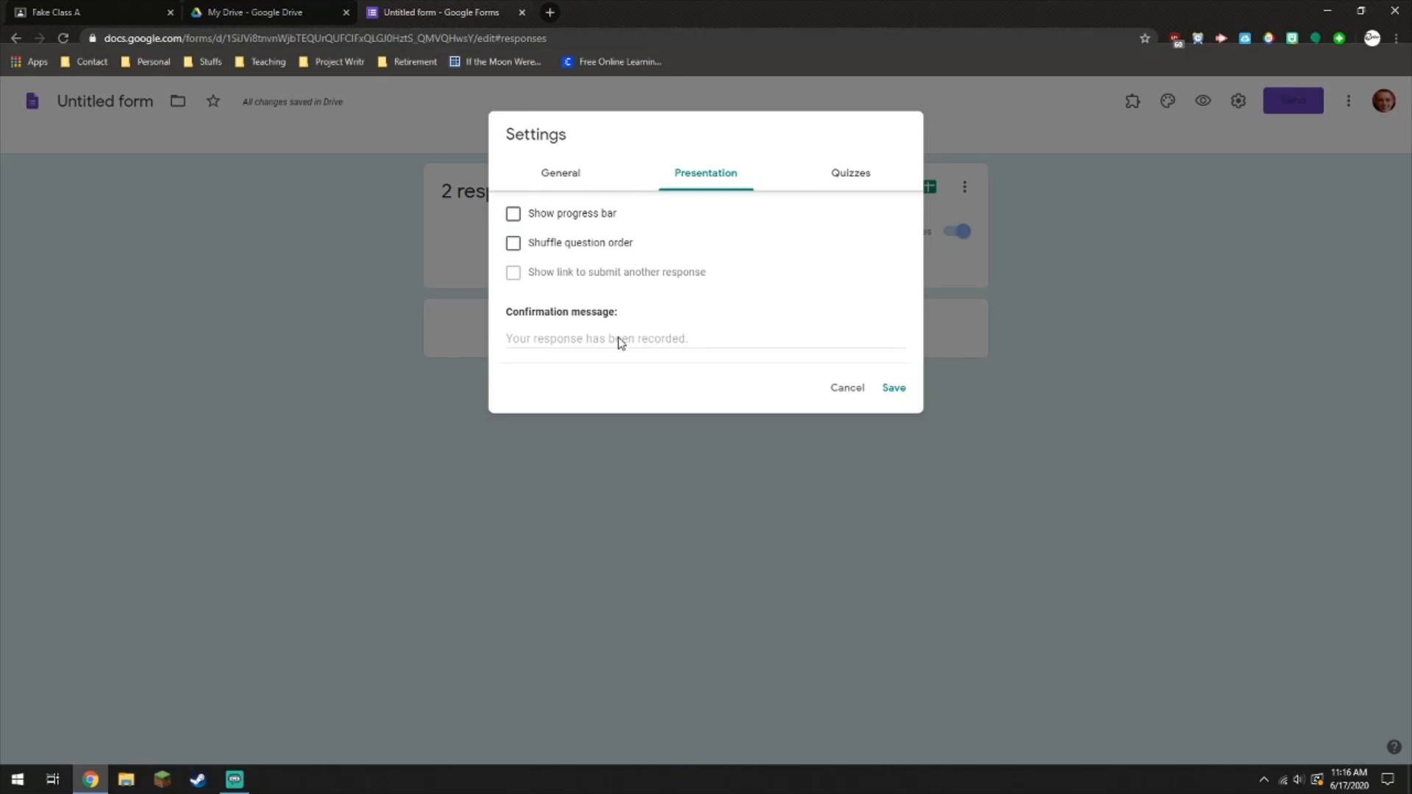
pyautogui.click(843, 181)
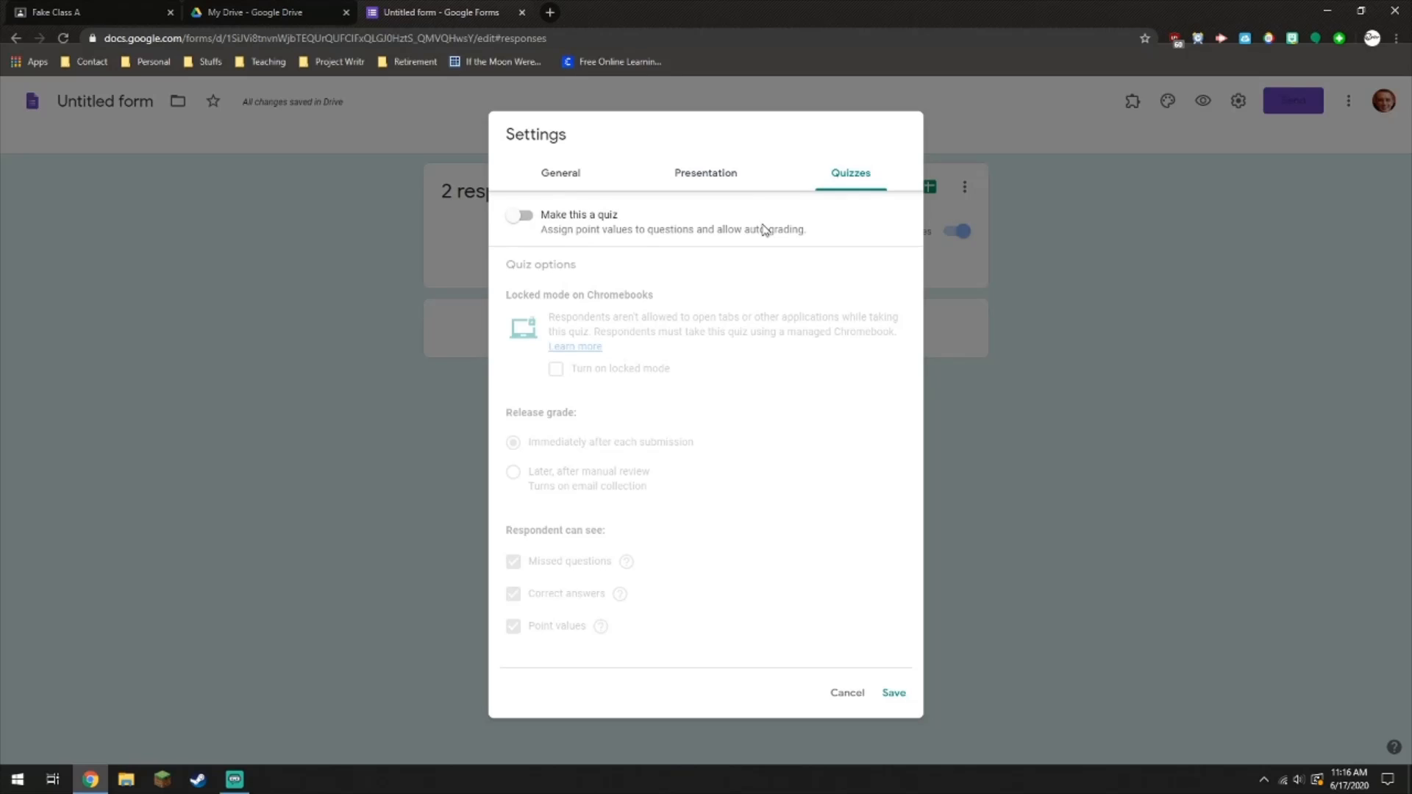
pyautogui.click(524, 218)
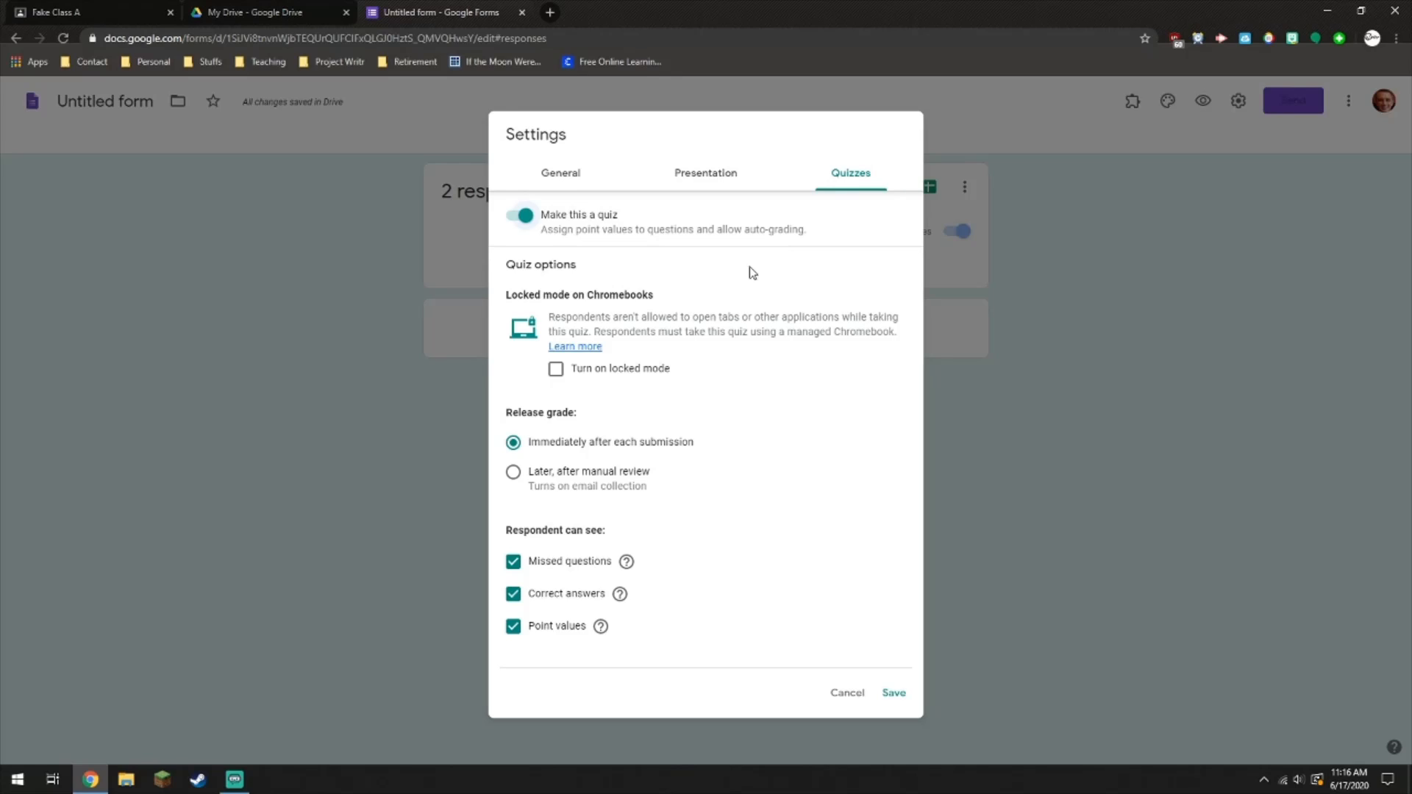
pyautogui.click(596, 373)
pyautogui.click(602, 378)
pyautogui.click(550, 478)
# Step: Let respondents see missed questions, correct answers and point values, and save the settings
pyautogui.click(514, 564)
pyautogui.click(514, 593)
pyautogui.click(514, 626)
pyautogui.click(513, 594)
pyautogui.click(514, 563)
pyautogui.click(513, 626)
pyautogui.click(891, 694)
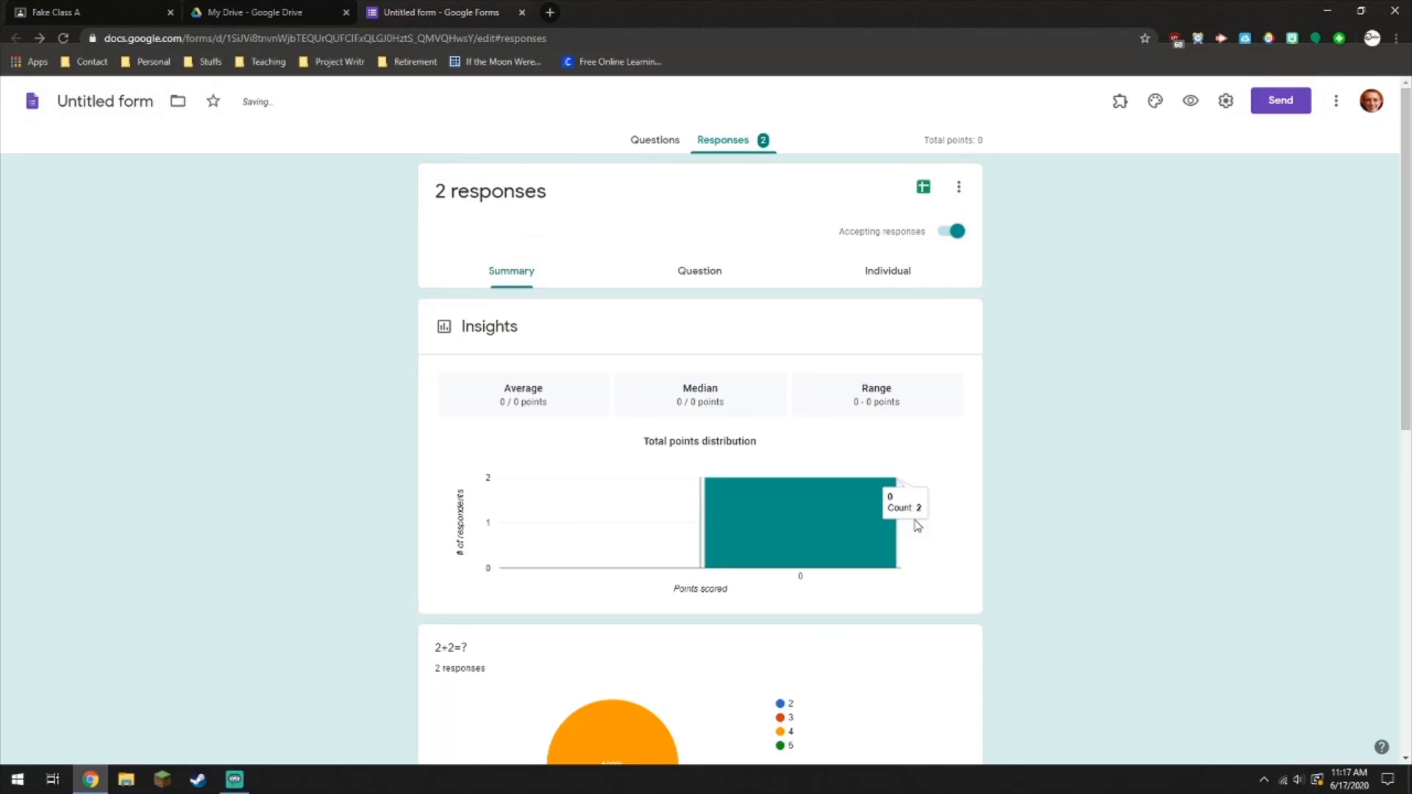
# Step: Set up the answer key for the 2+2=? question with 10 points and 4 as the correct answer
pyautogui.click(654, 140)
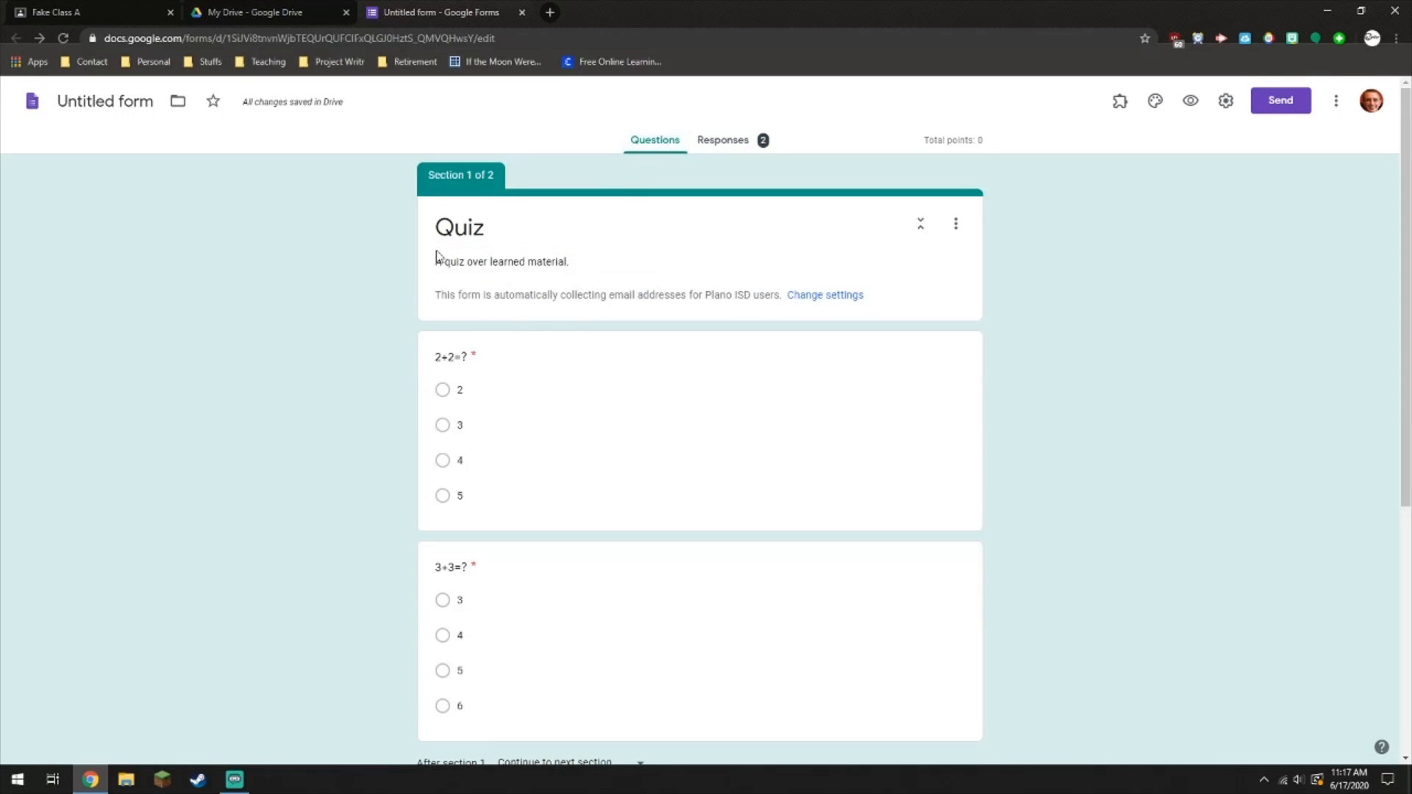
pyautogui.scroll(-2, 515, 250)
pyautogui.click(530, 240)
pyautogui.click(511, 261)
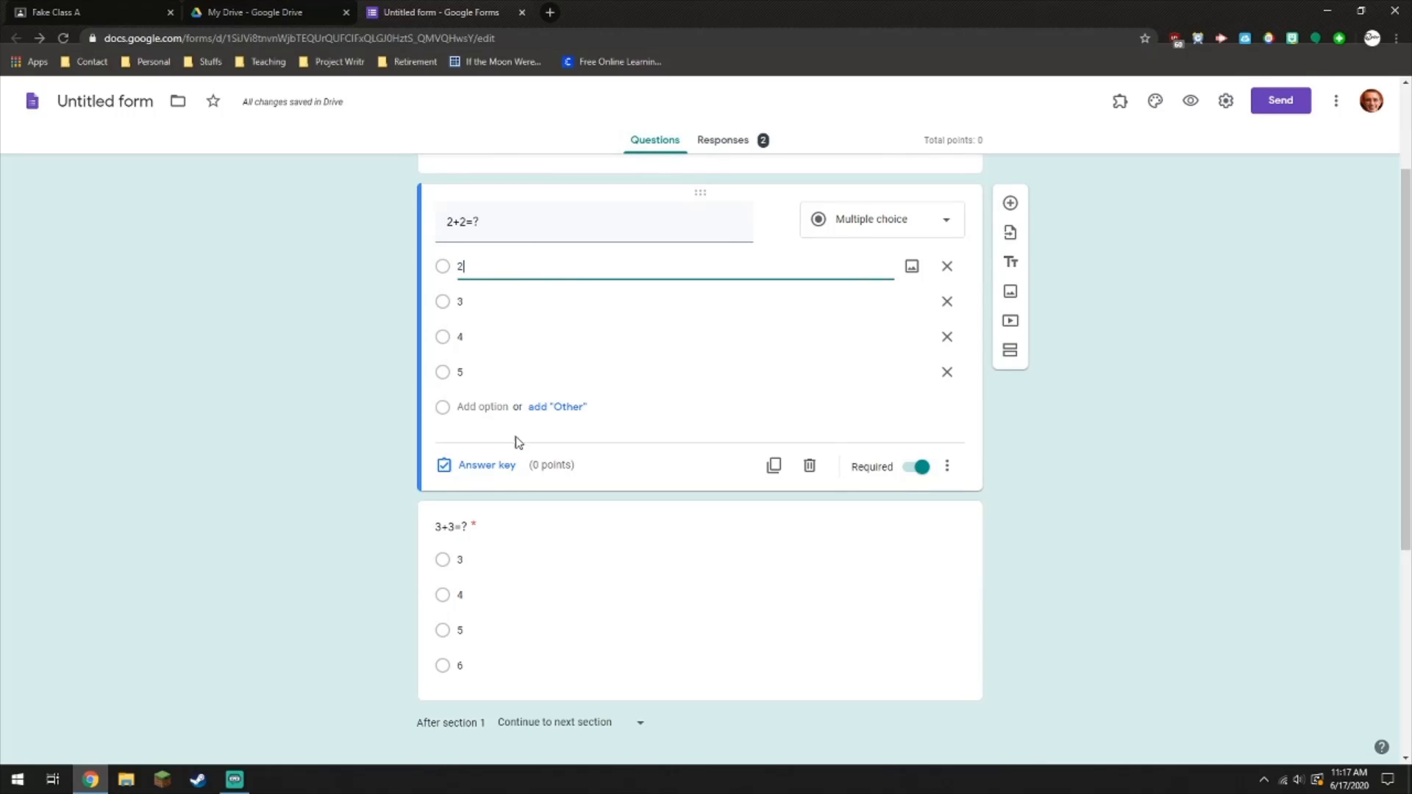
pyautogui.click(484, 468)
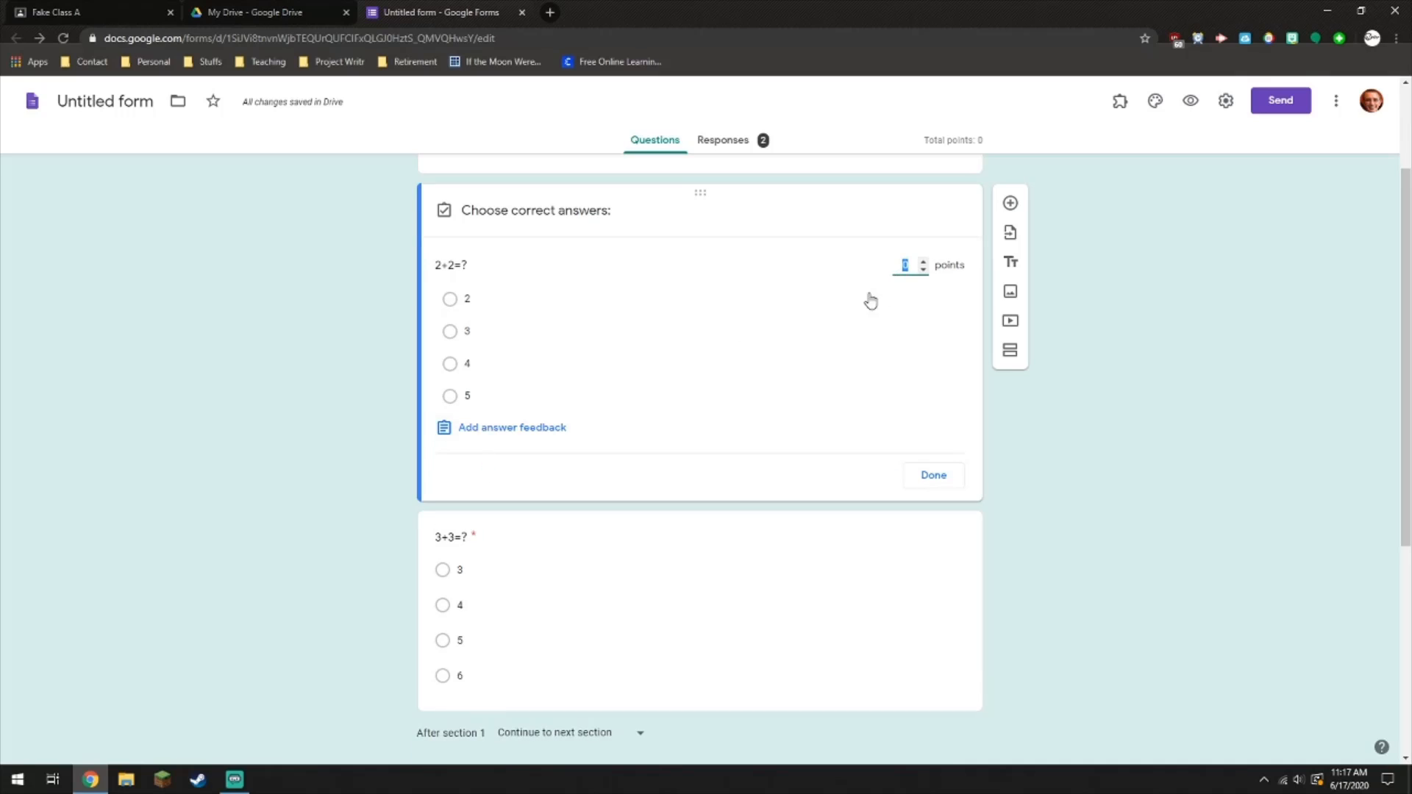
pyautogui.write('10')
pyautogui.click(1087, 412)
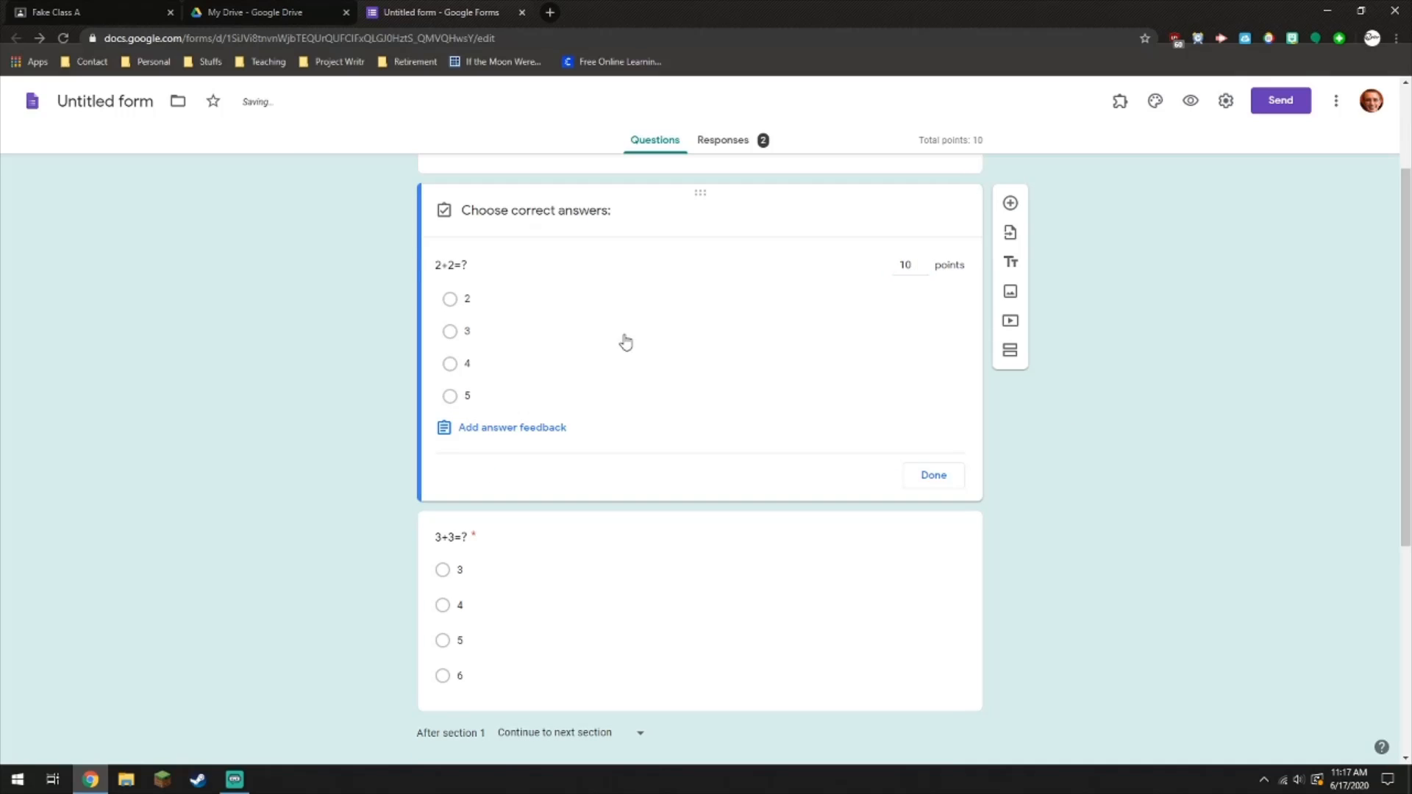
pyautogui.click(448, 363)
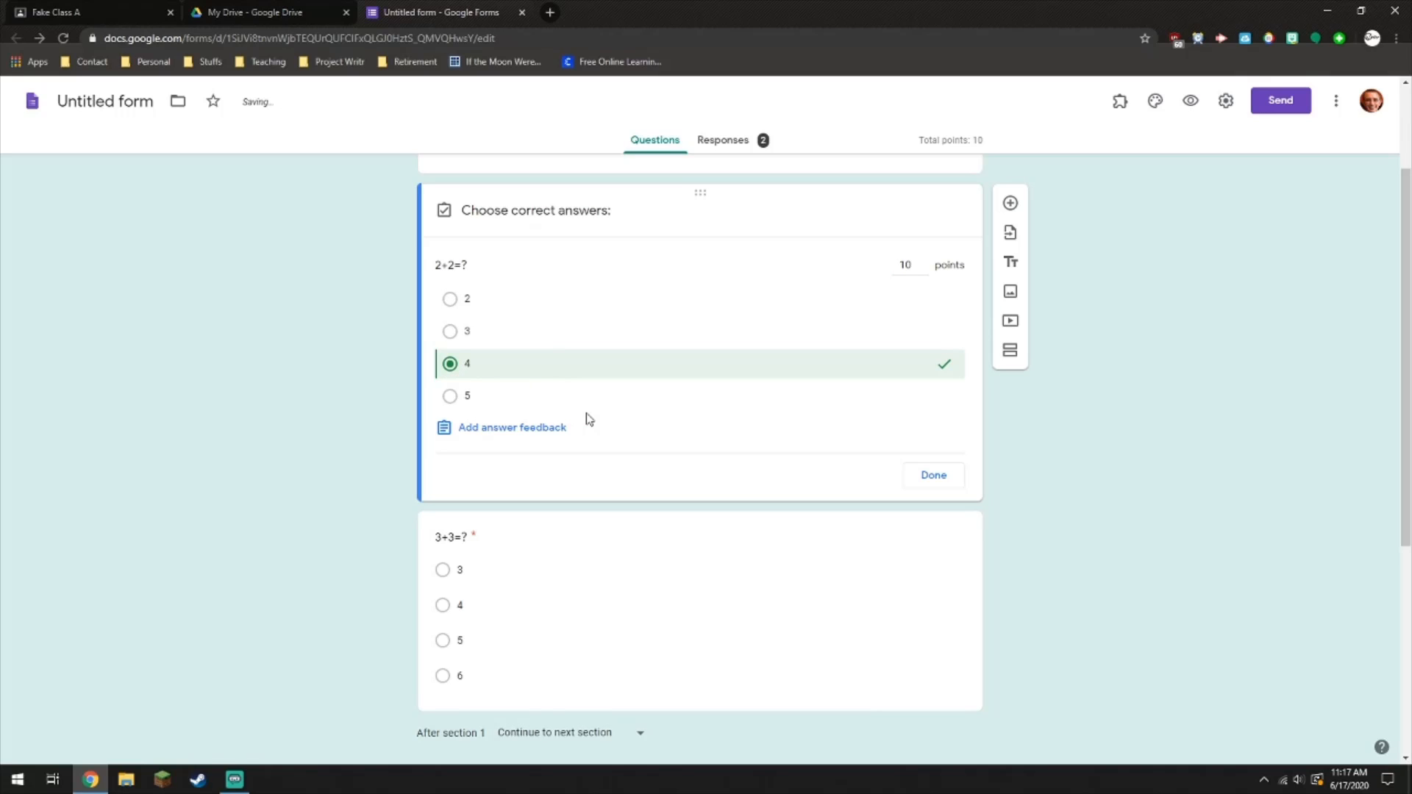
pyautogui.click(927, 477)
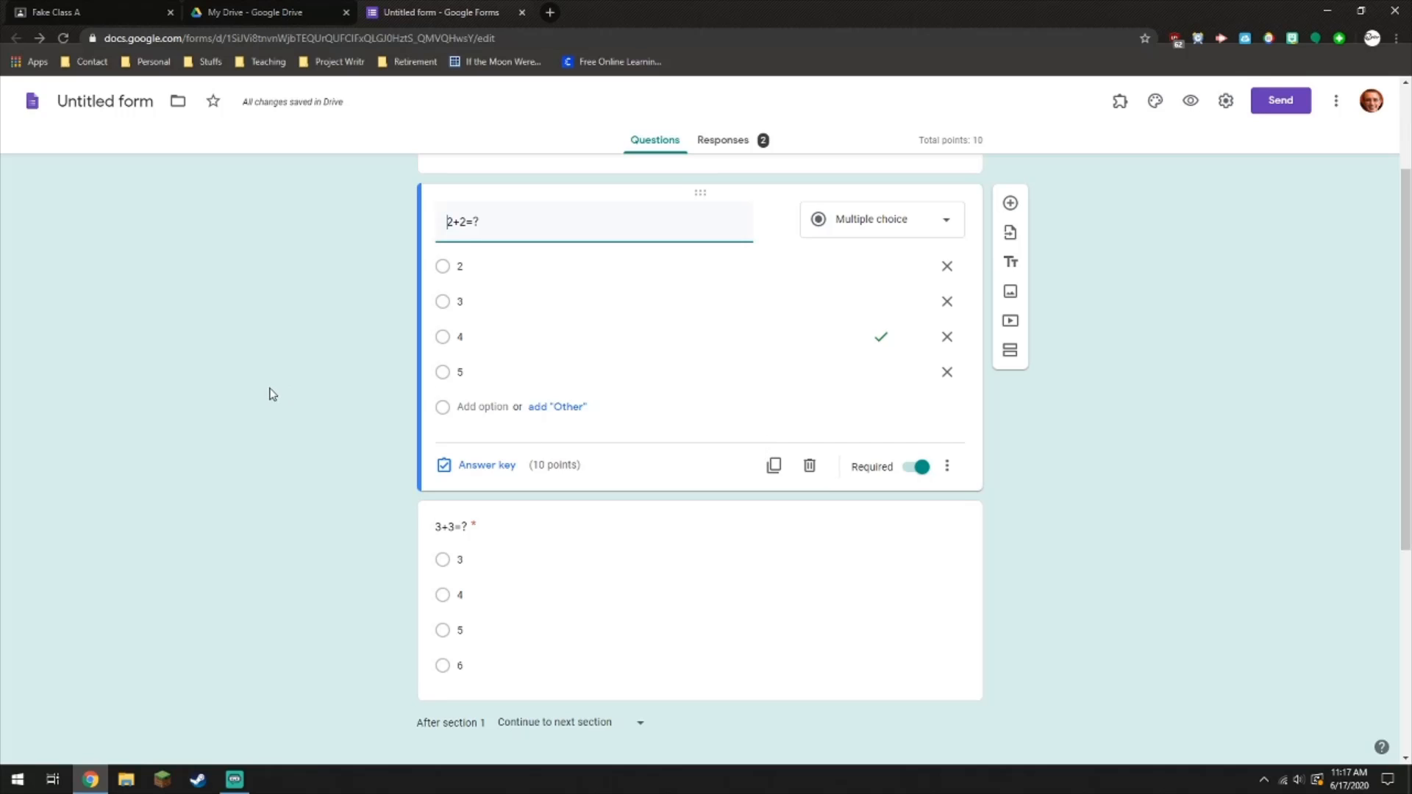
# Step: Set up the answer key for the 3+3=? question with 10 points and 6 as the correct answer
pyautogui.scroll(-2, 589, 412)
pyautogui.scroll(3, 539, 341)
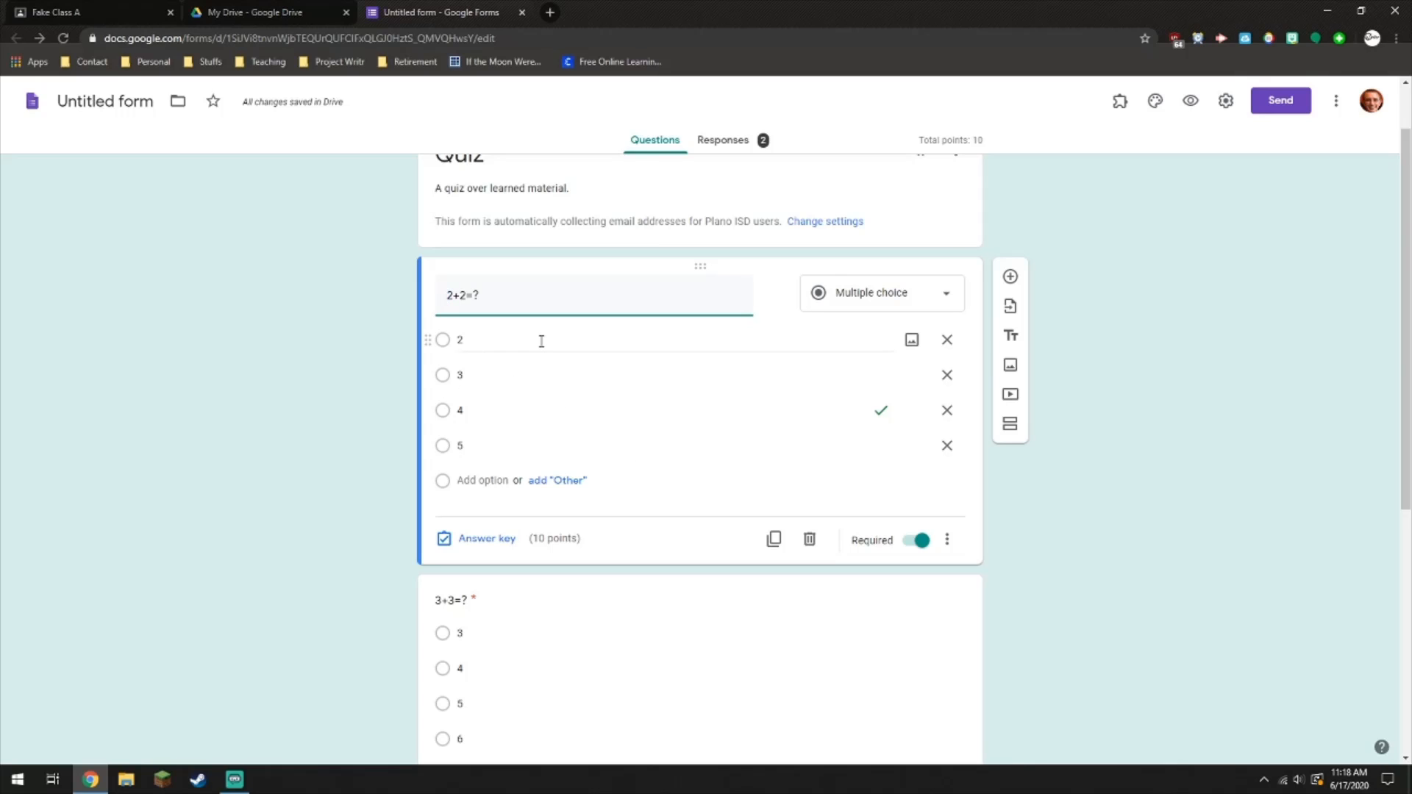
pyautogui.scroll(-3, 548, 360)
pyautogui.click(501, 390)
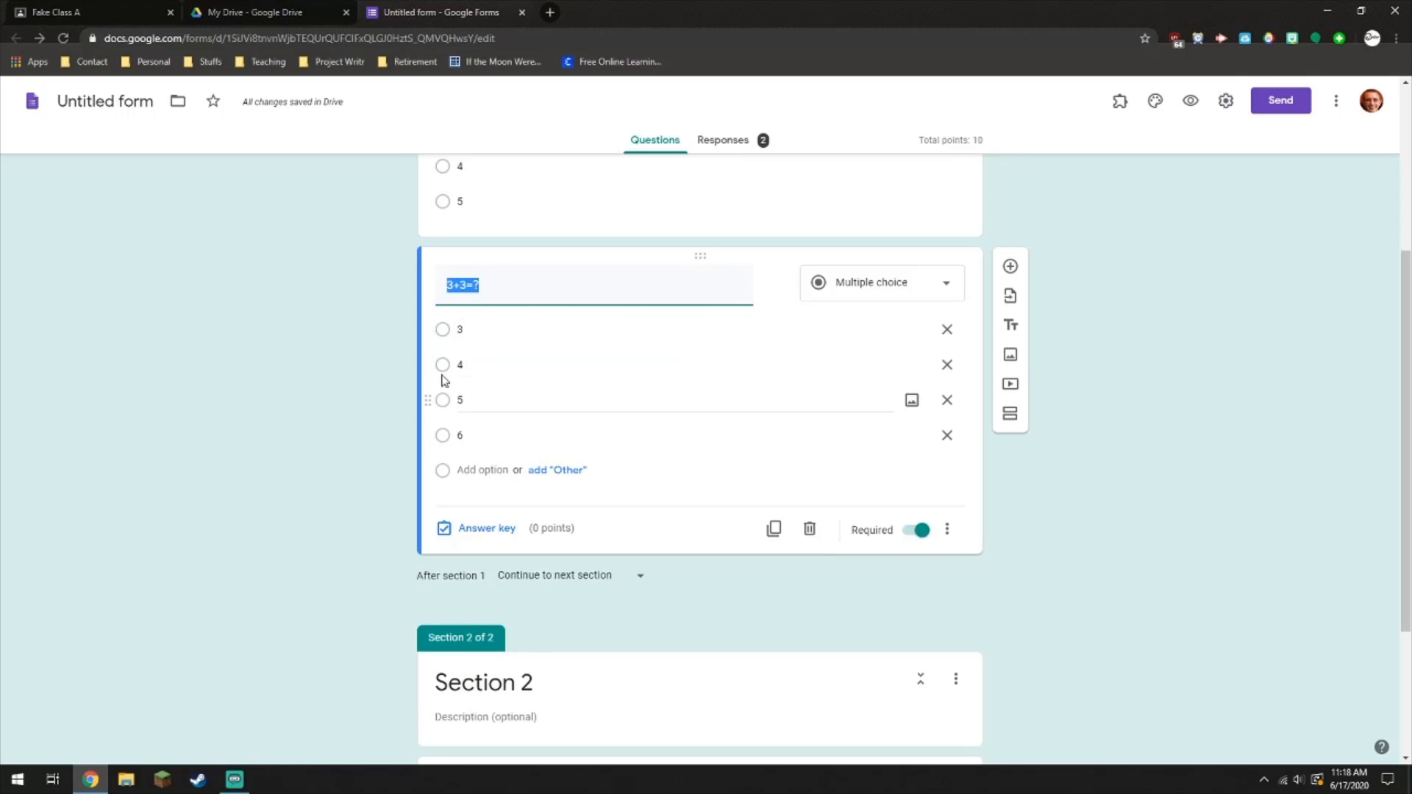
pyautogui.click(478, 531)
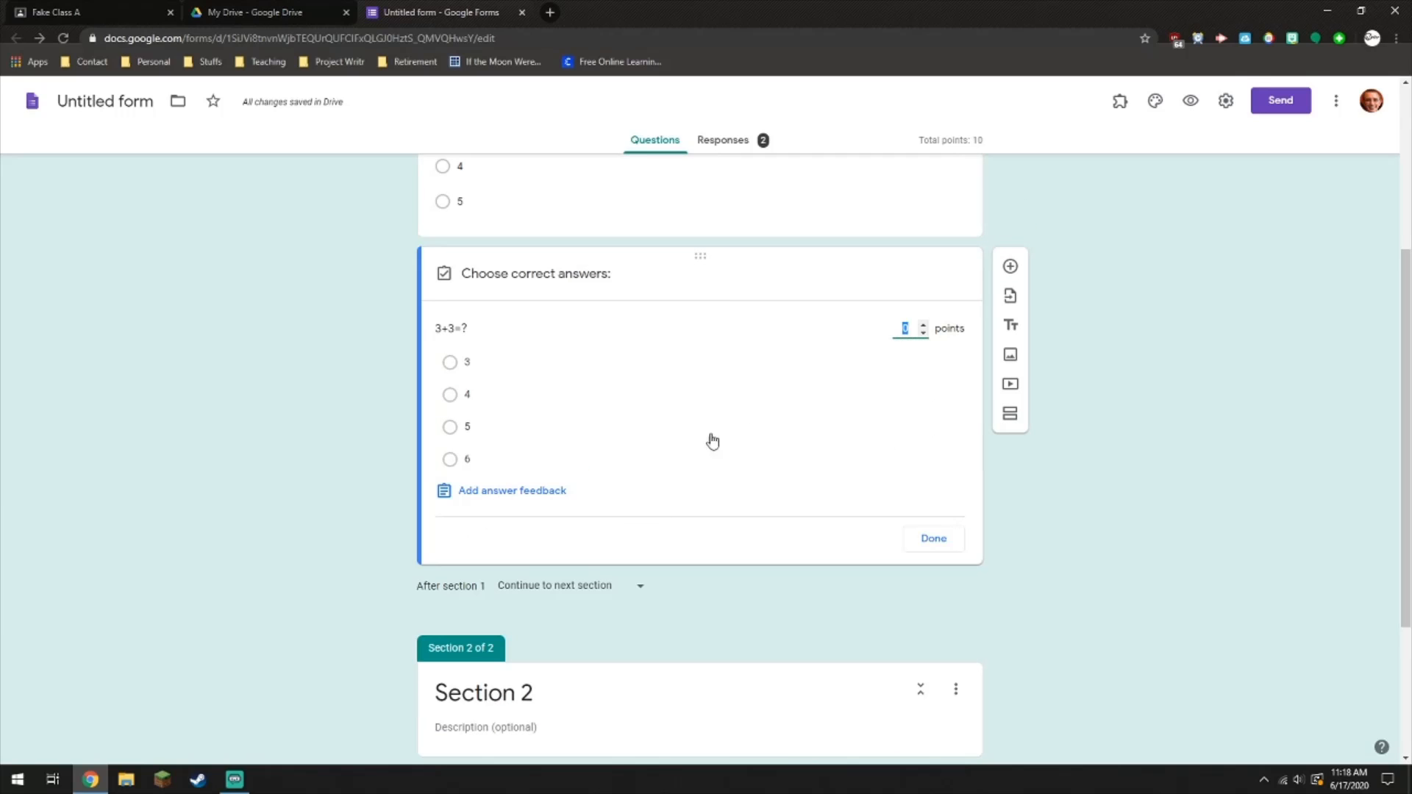
pyautogui.write('10')
pyautogui.click(450, 460)
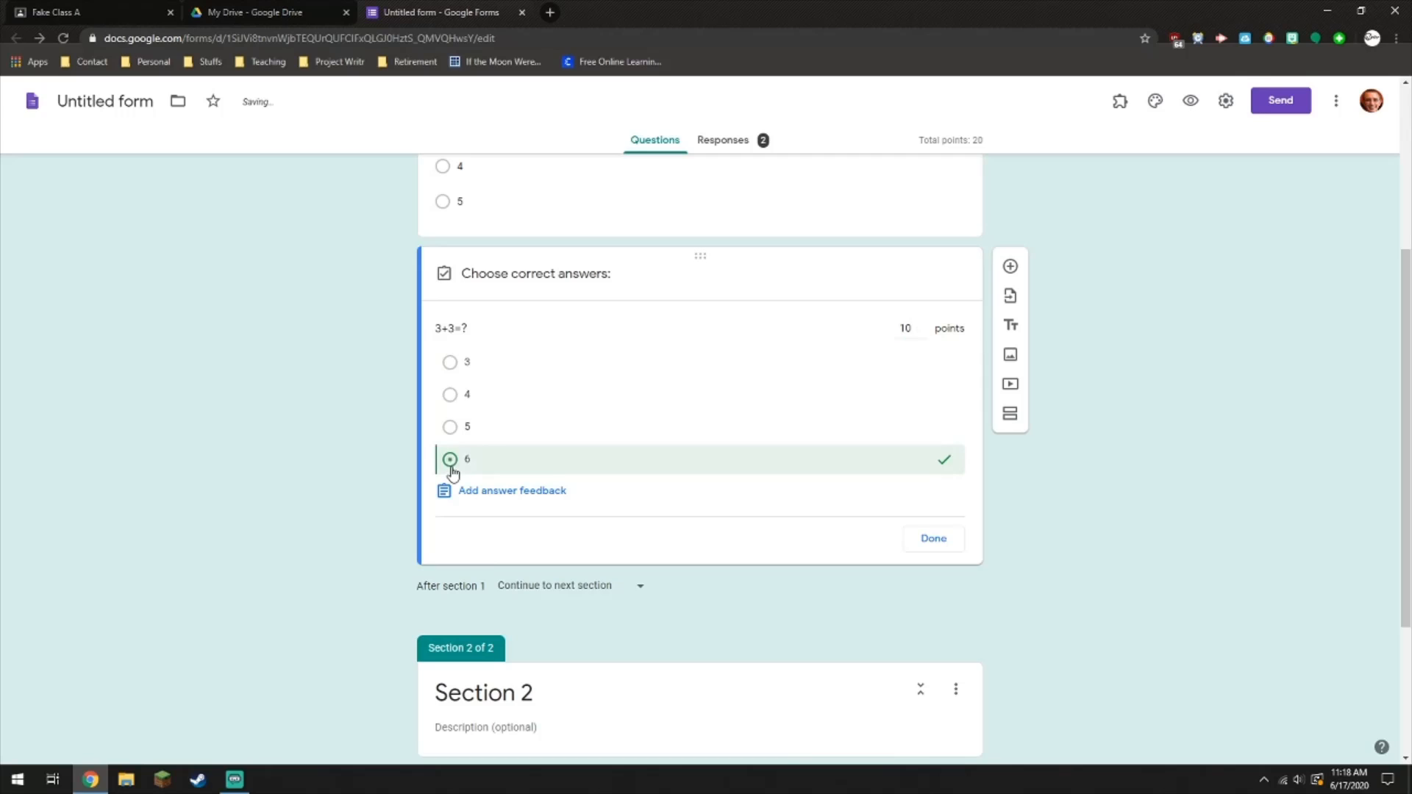
pyautogui.click(952, 542)
# Step: Assign 10 points to the "Find x, if 4x=8." short-answer question in its answer key
pyautogui.scroll(2, 571, 353)
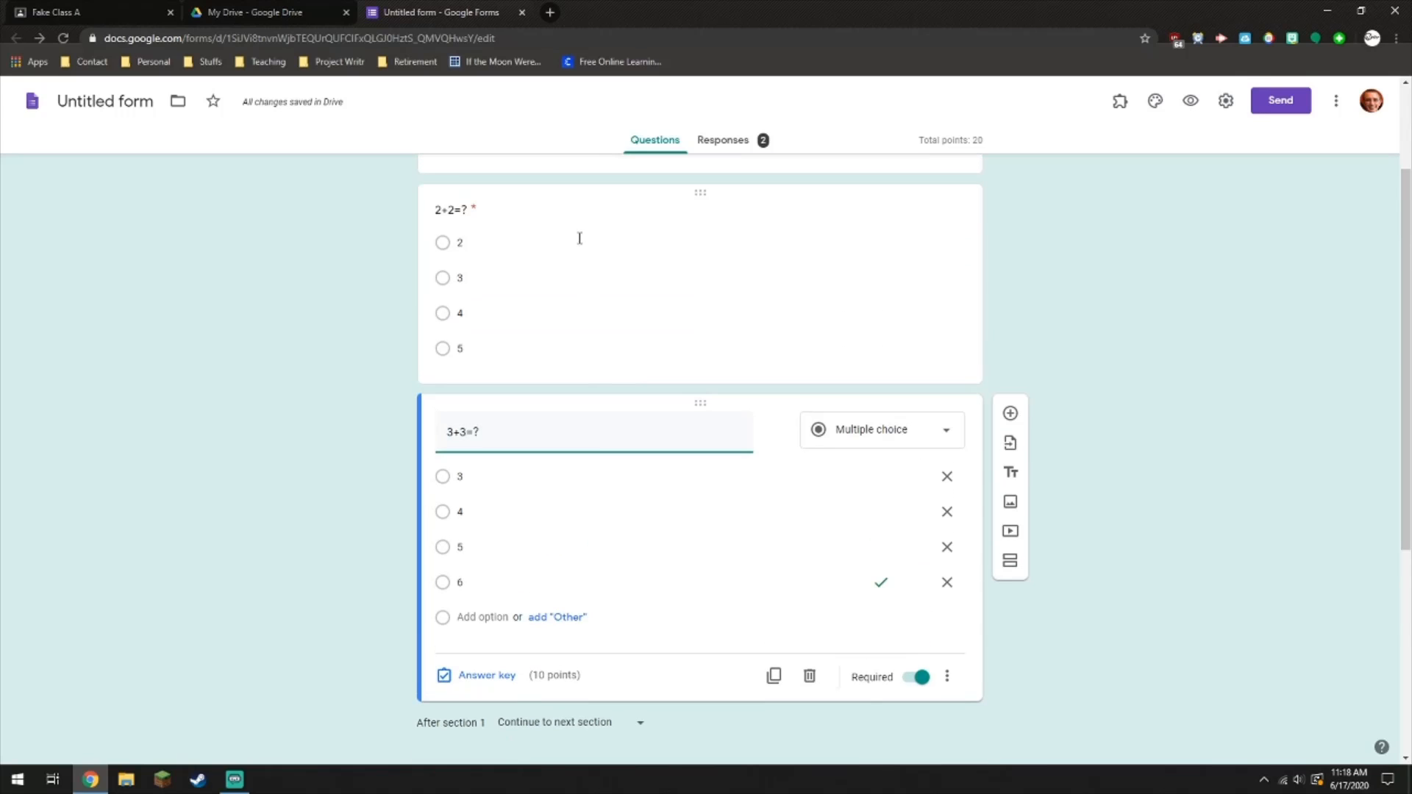
pyautogui.scroll(-5, 400, 434)
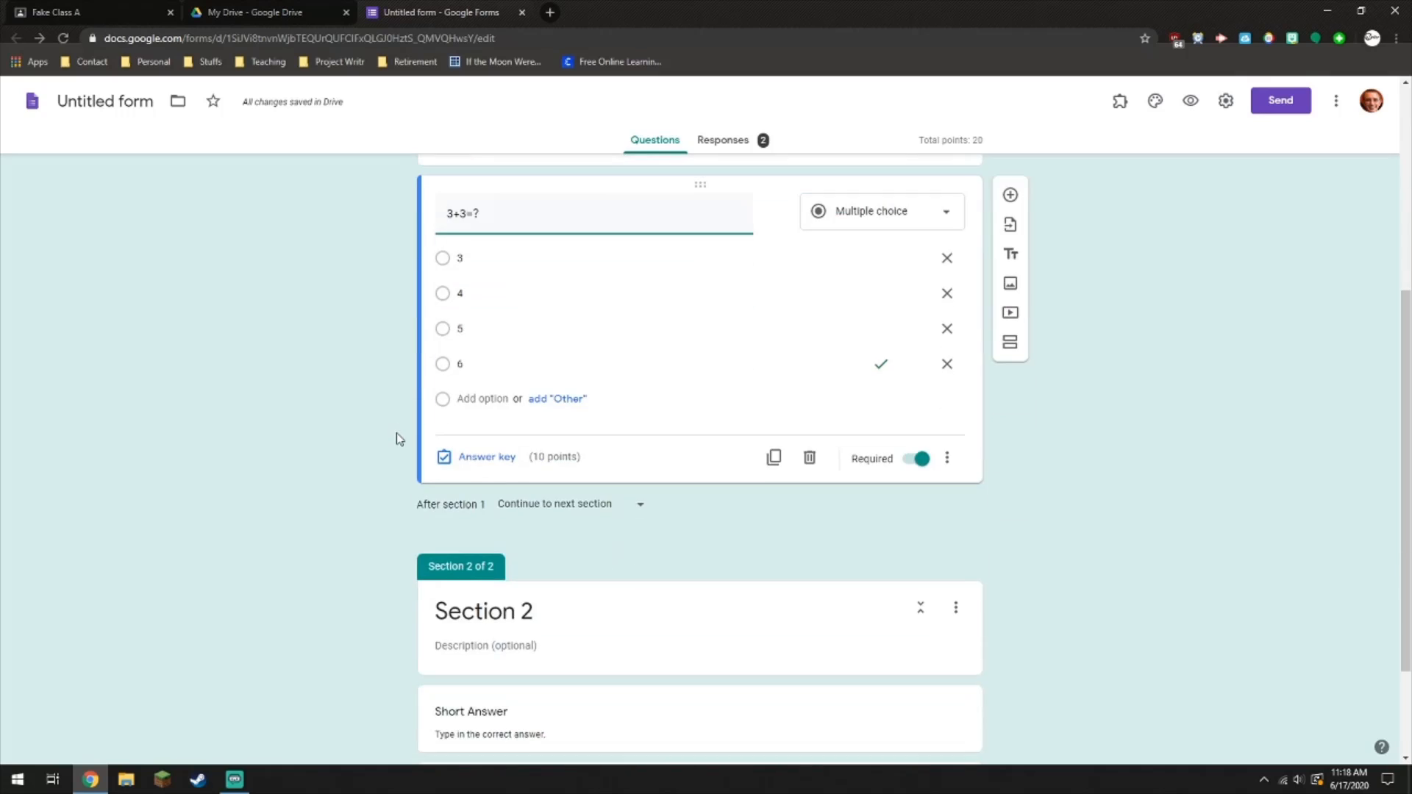
pyautogui.click(584, 630)
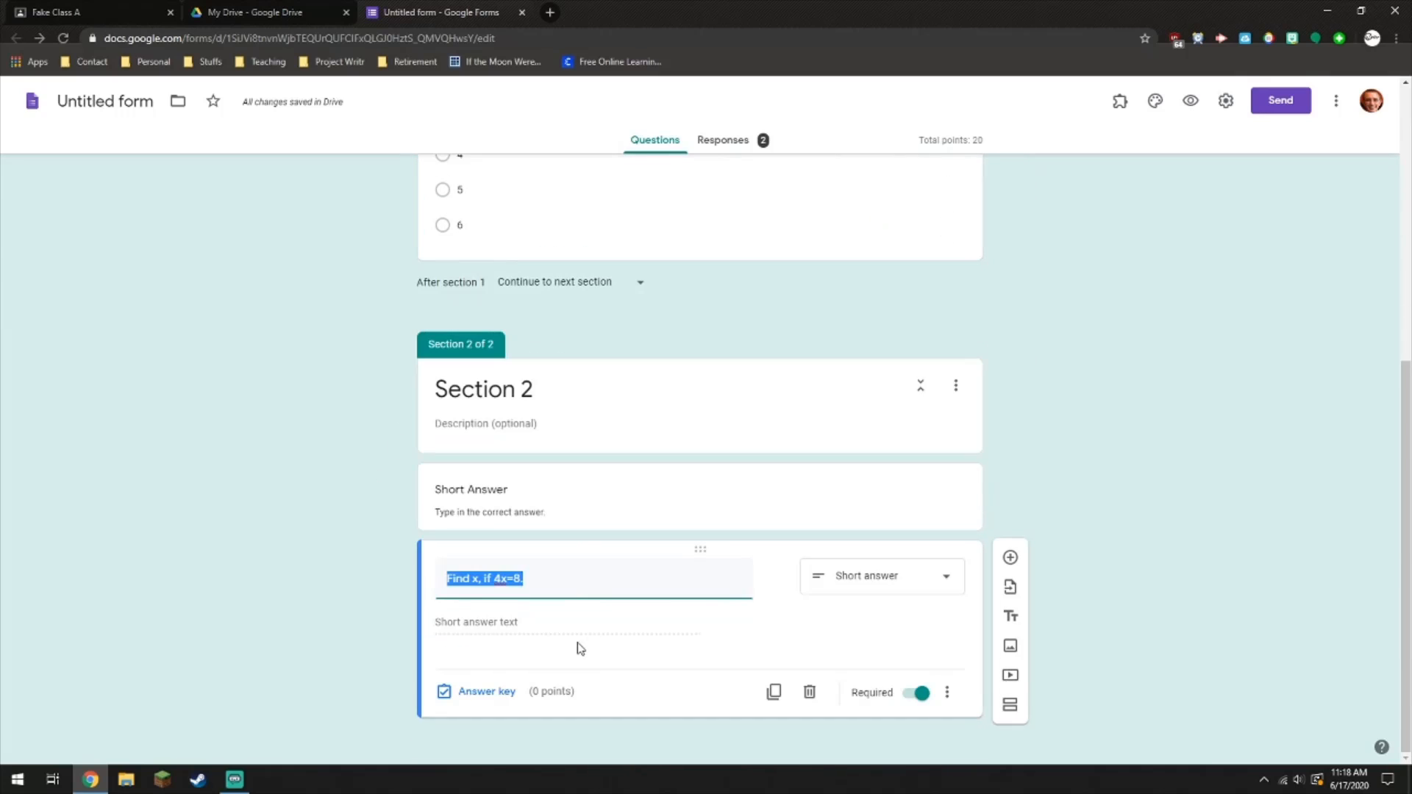
pyautogui.click(399, 598)
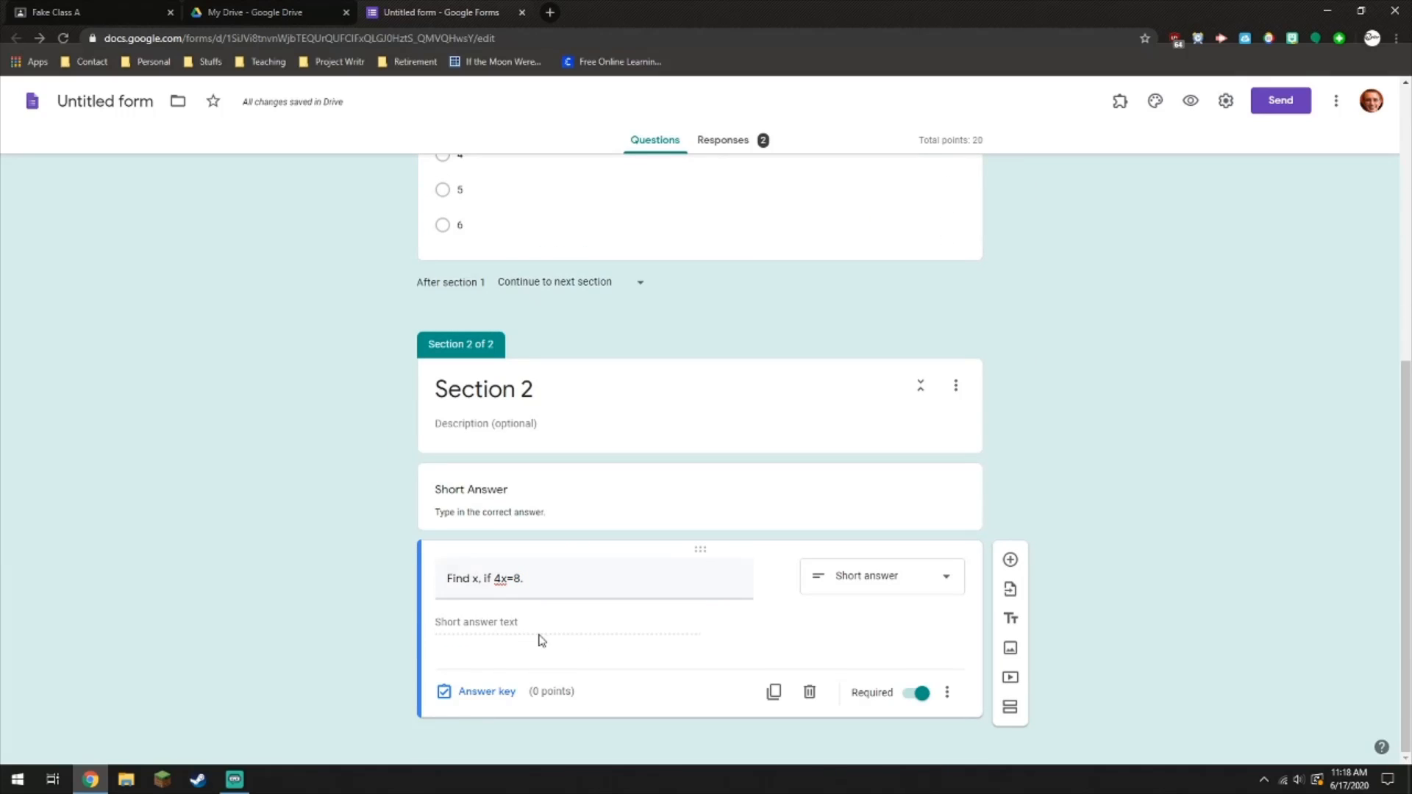
pyautogui.click(499, 700)
pyautogui.click(903, 623)
pyautogui.write('10')
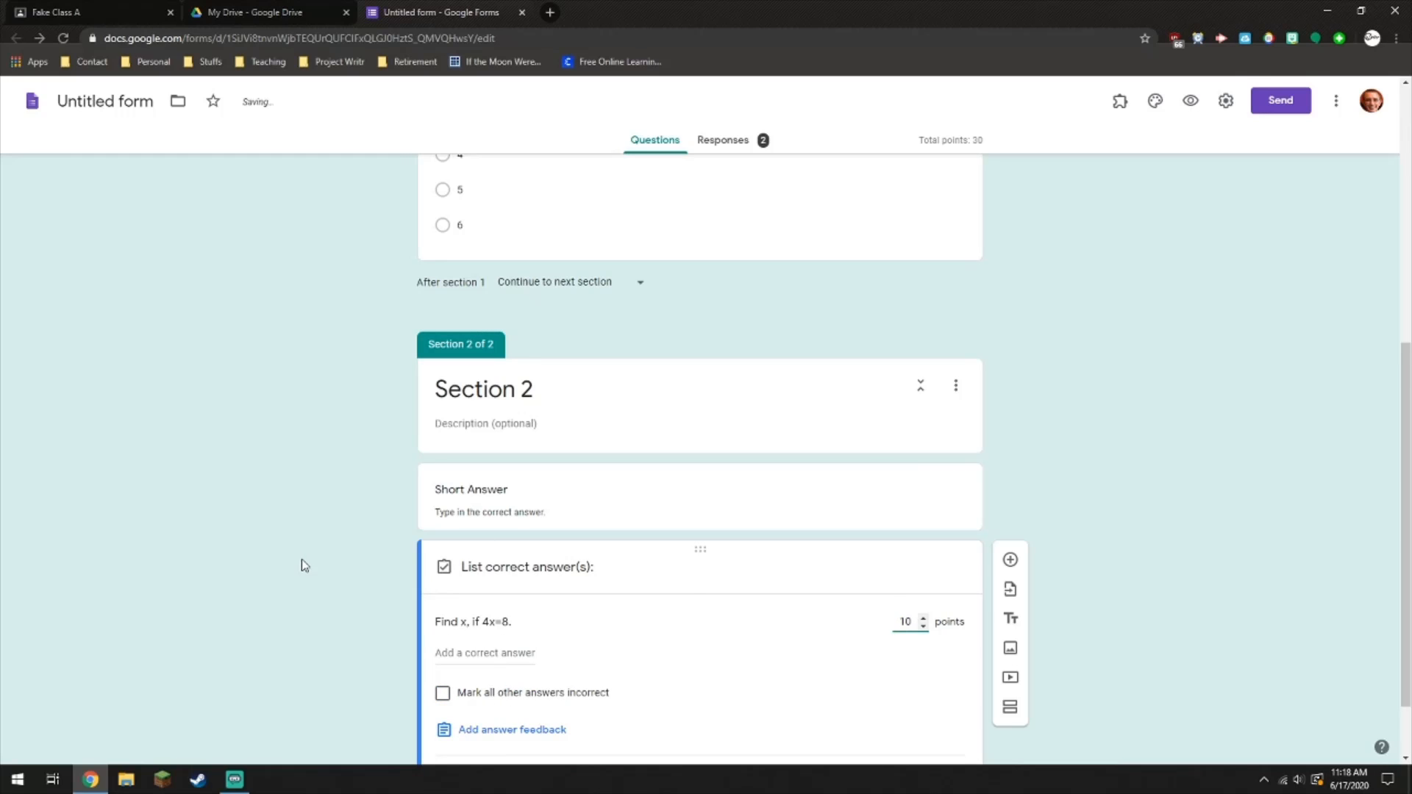
pyautogui.click(302, 566)
# Step: Add x=2 and 2 as correct answers to the short-answer question and mark all other answers incorrect
pyautogui.scroll(-1, 312, 564)
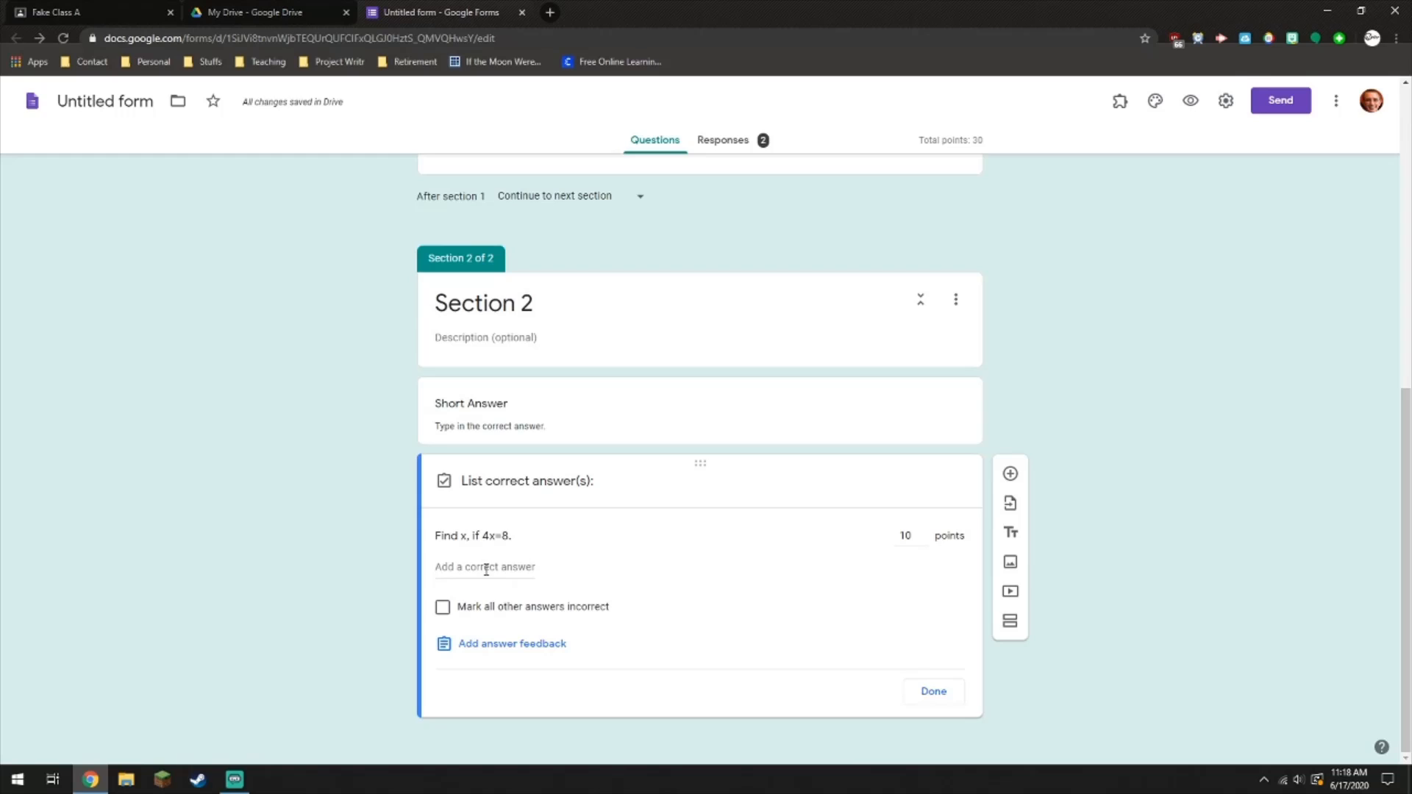
pyautogui.click(485, 567)
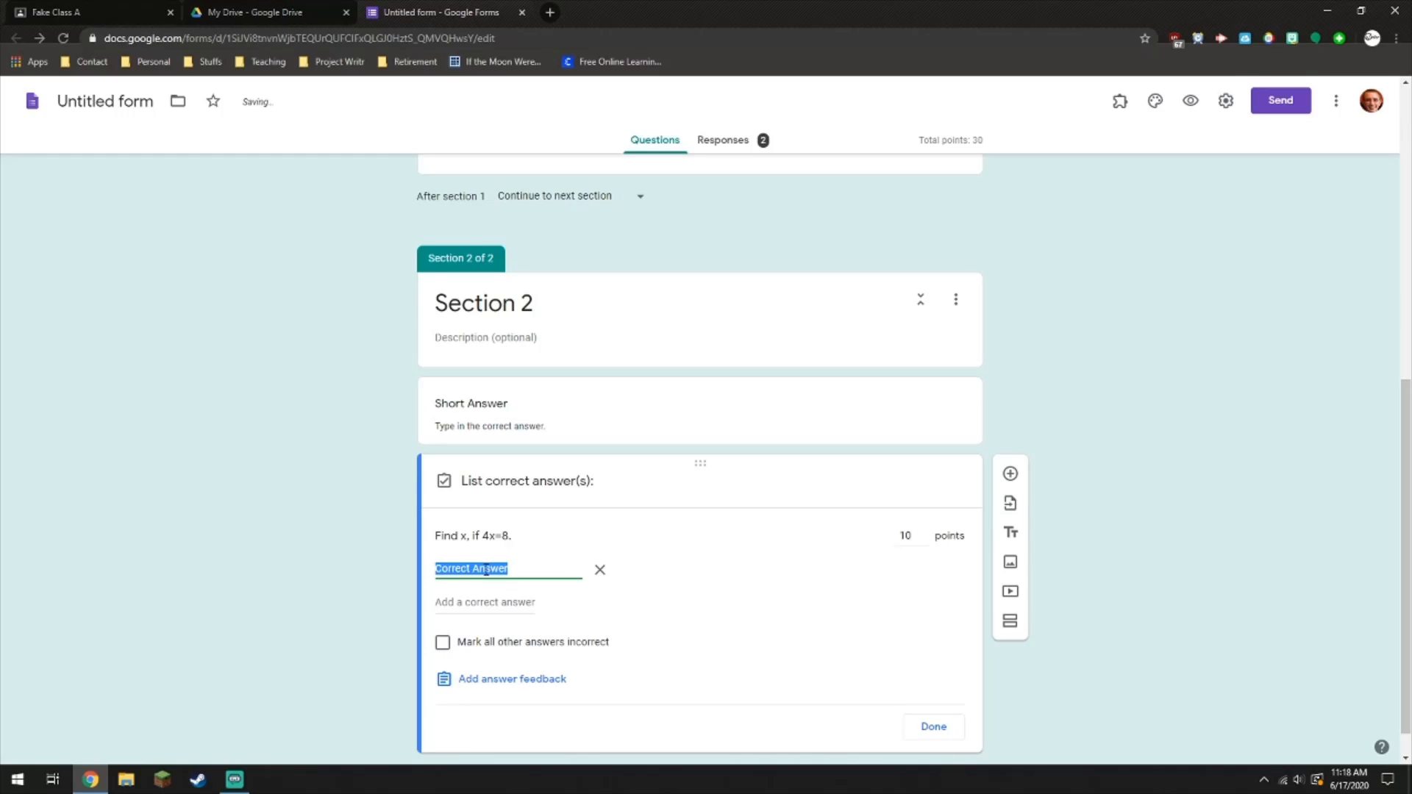
pyautogui.write('x=2')
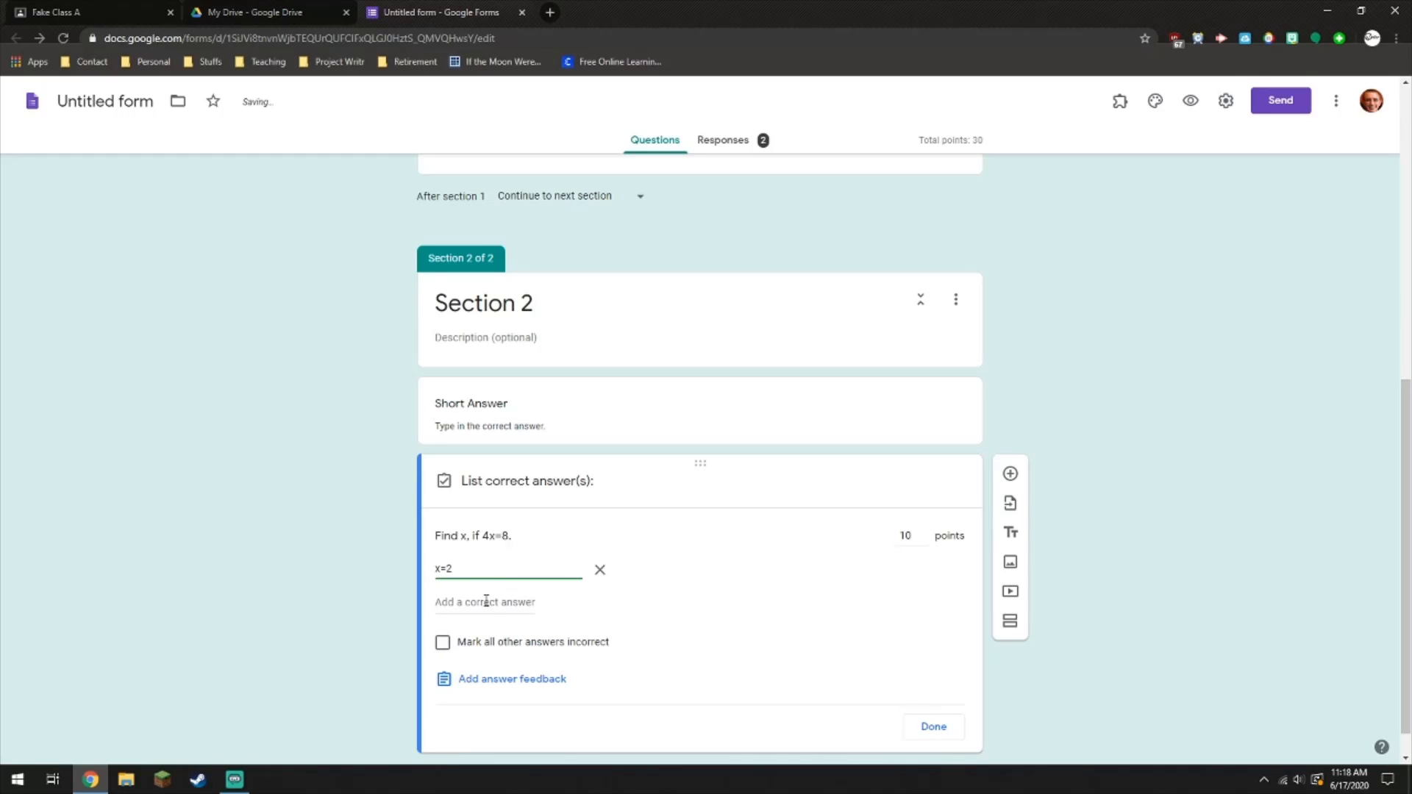
pyautogui.click(485, 602)
pyautogui.write('2')
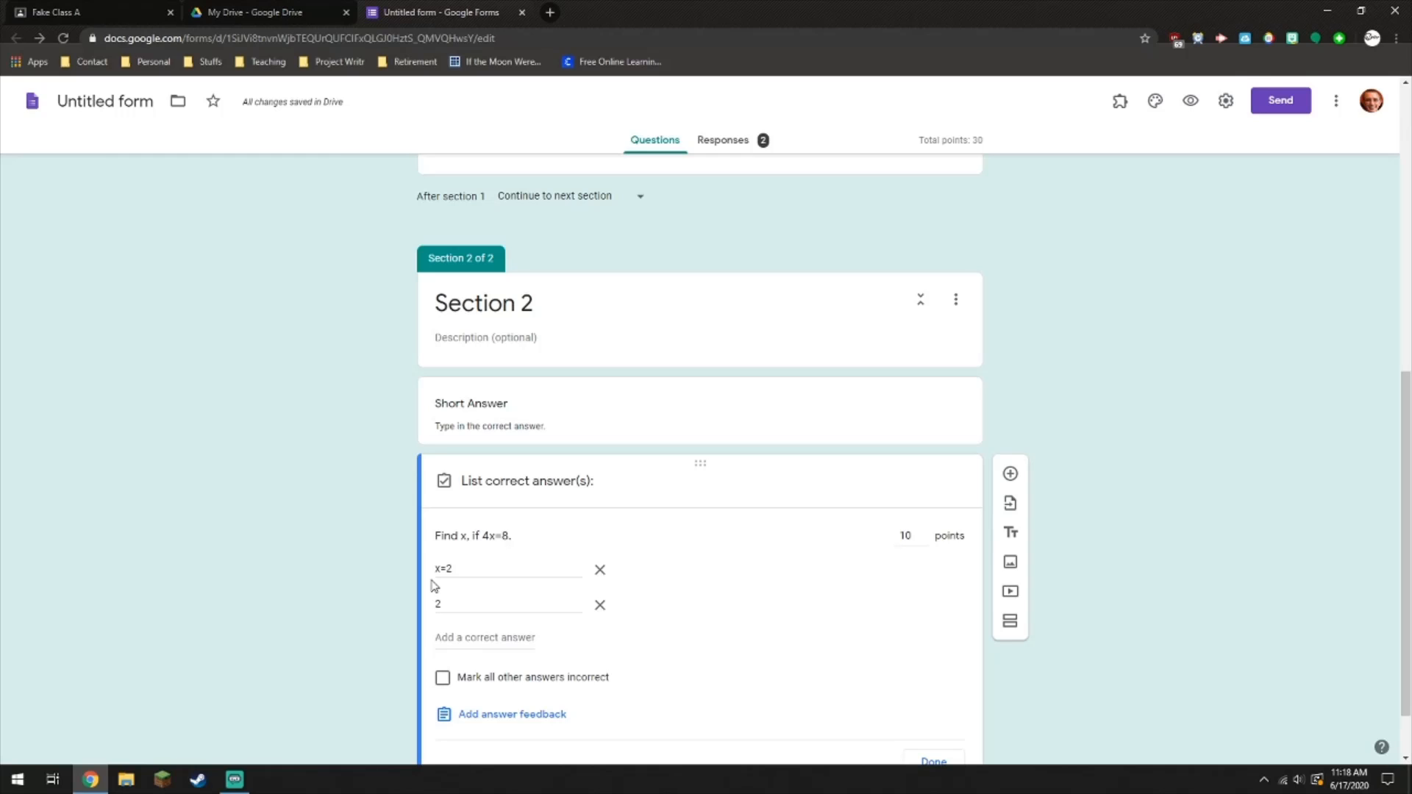
pyautogui.click(442, 678)
pyautogui.scroll(-1, 383, 632)
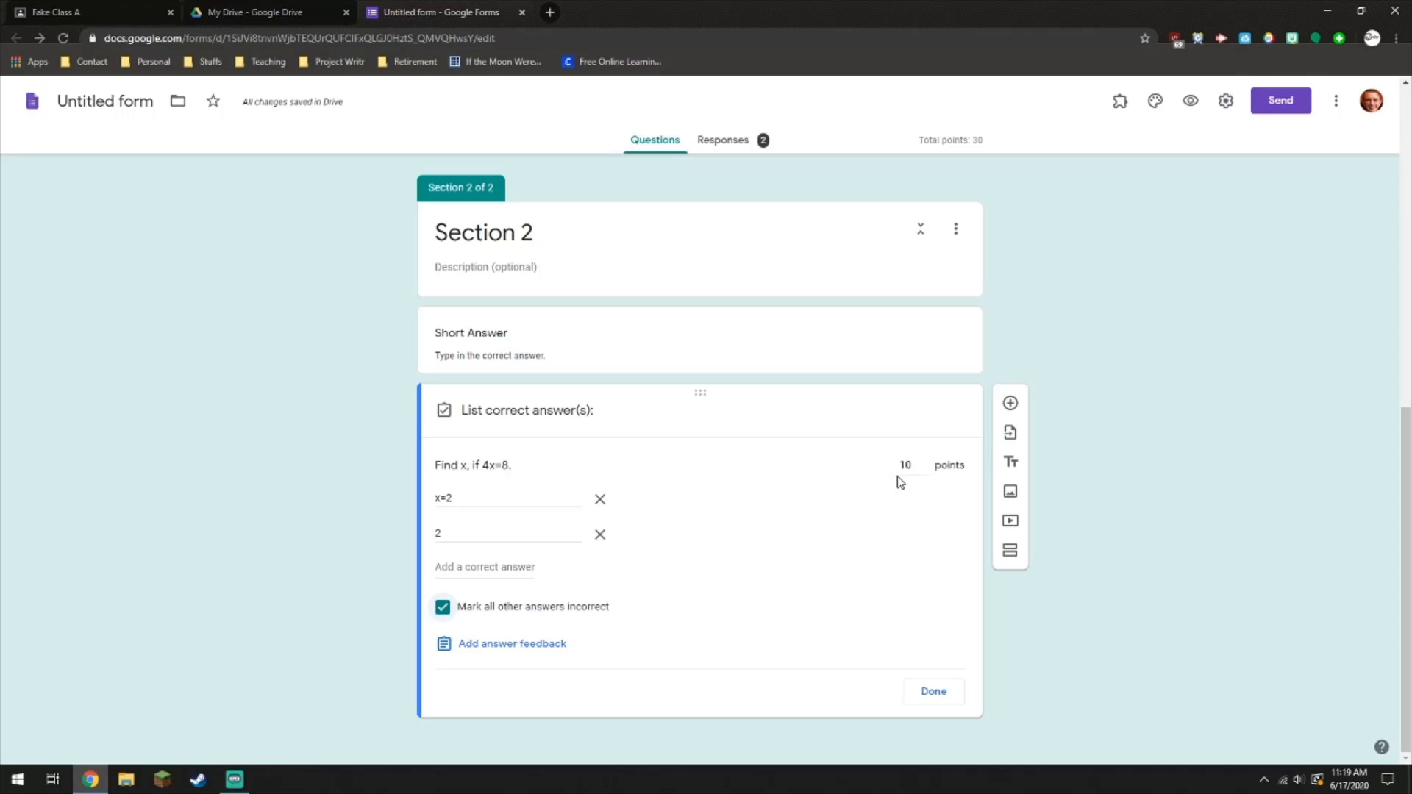
# Step: Add "8 divided by 4 equals 2, so x=2" as a correct answer, turn off marking all others incorrect, and finish the answer key
pyautogui.click(454, 568)
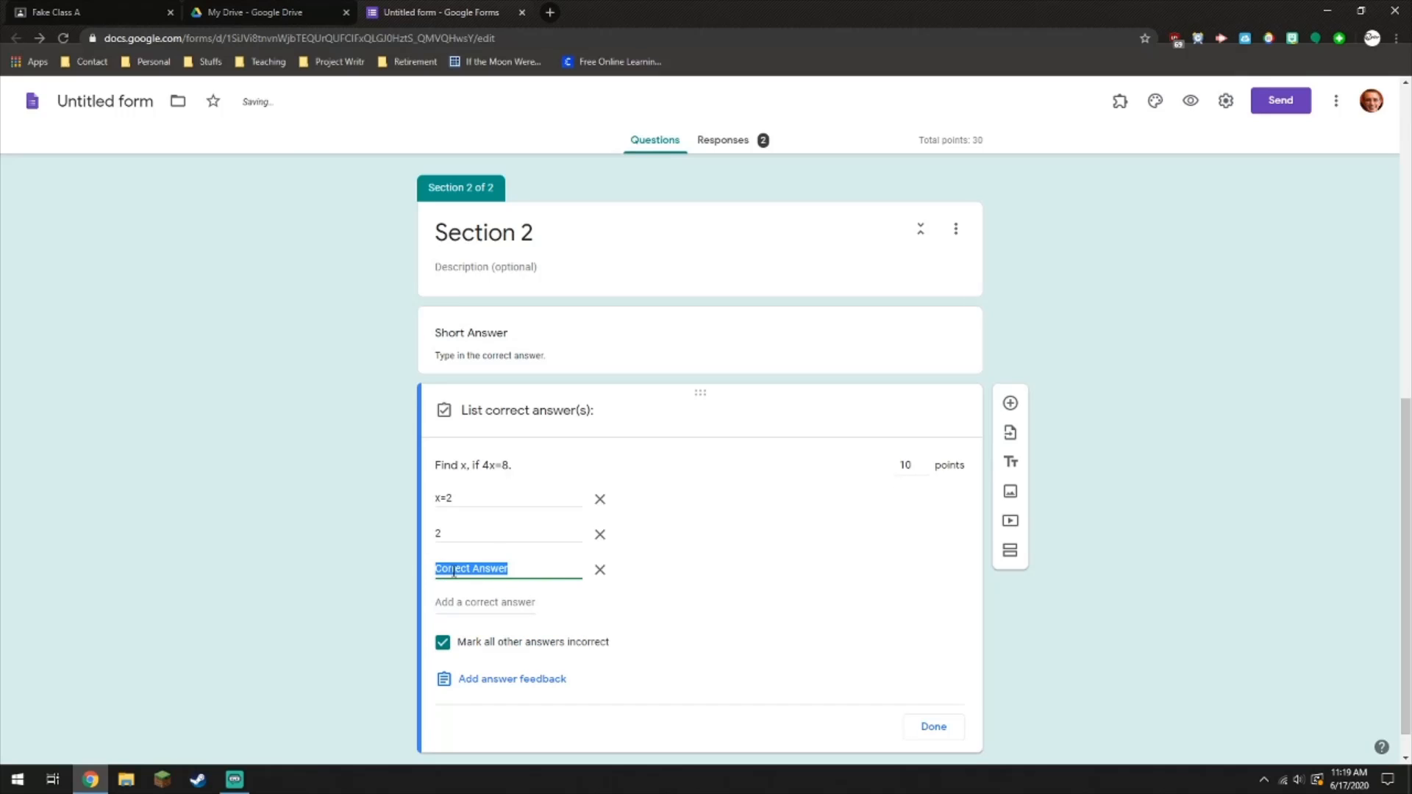
pyautogui.write('8 divided by 4 equ')
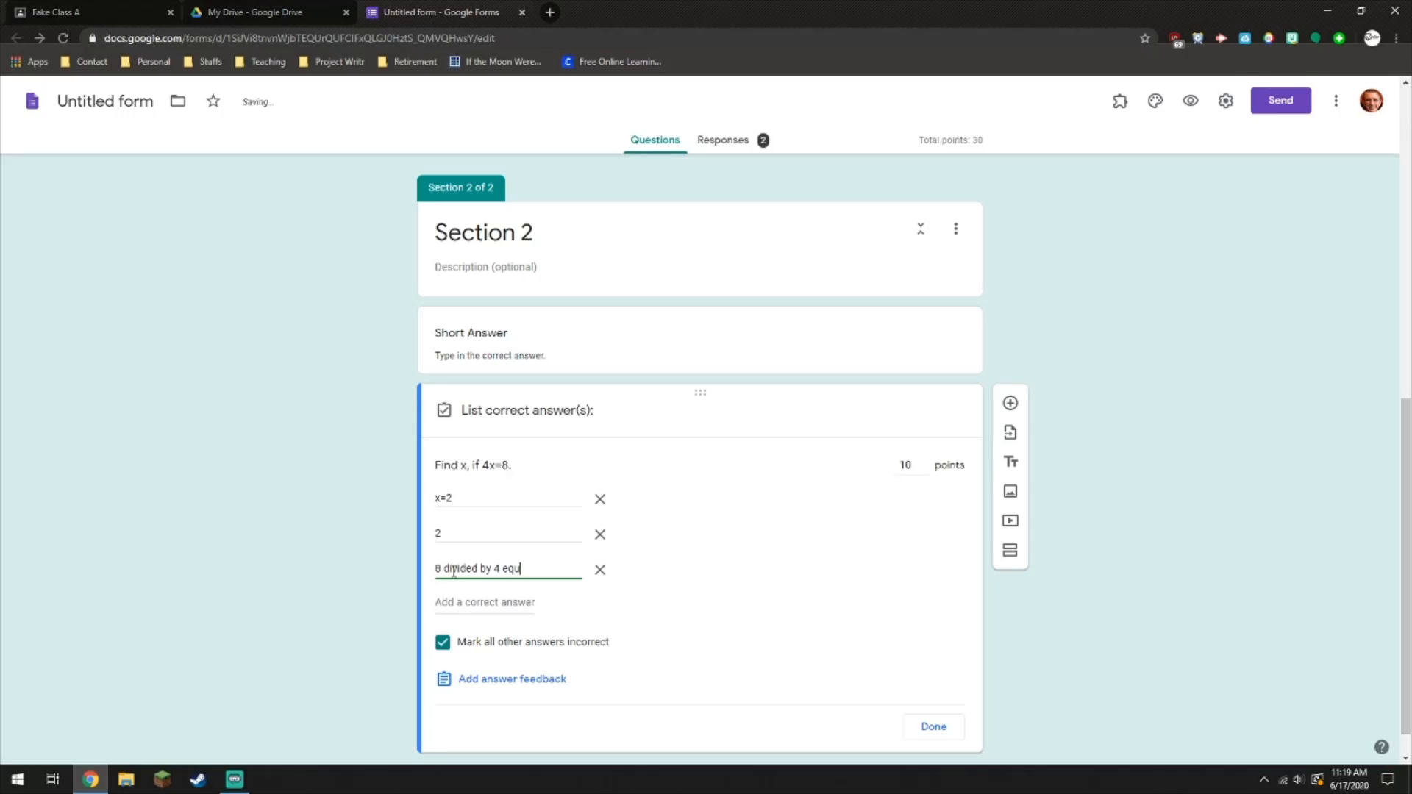
pyautogui.write('als 2, so x ')
pyautogui.write('2')
pyautogui.click(383, 570)
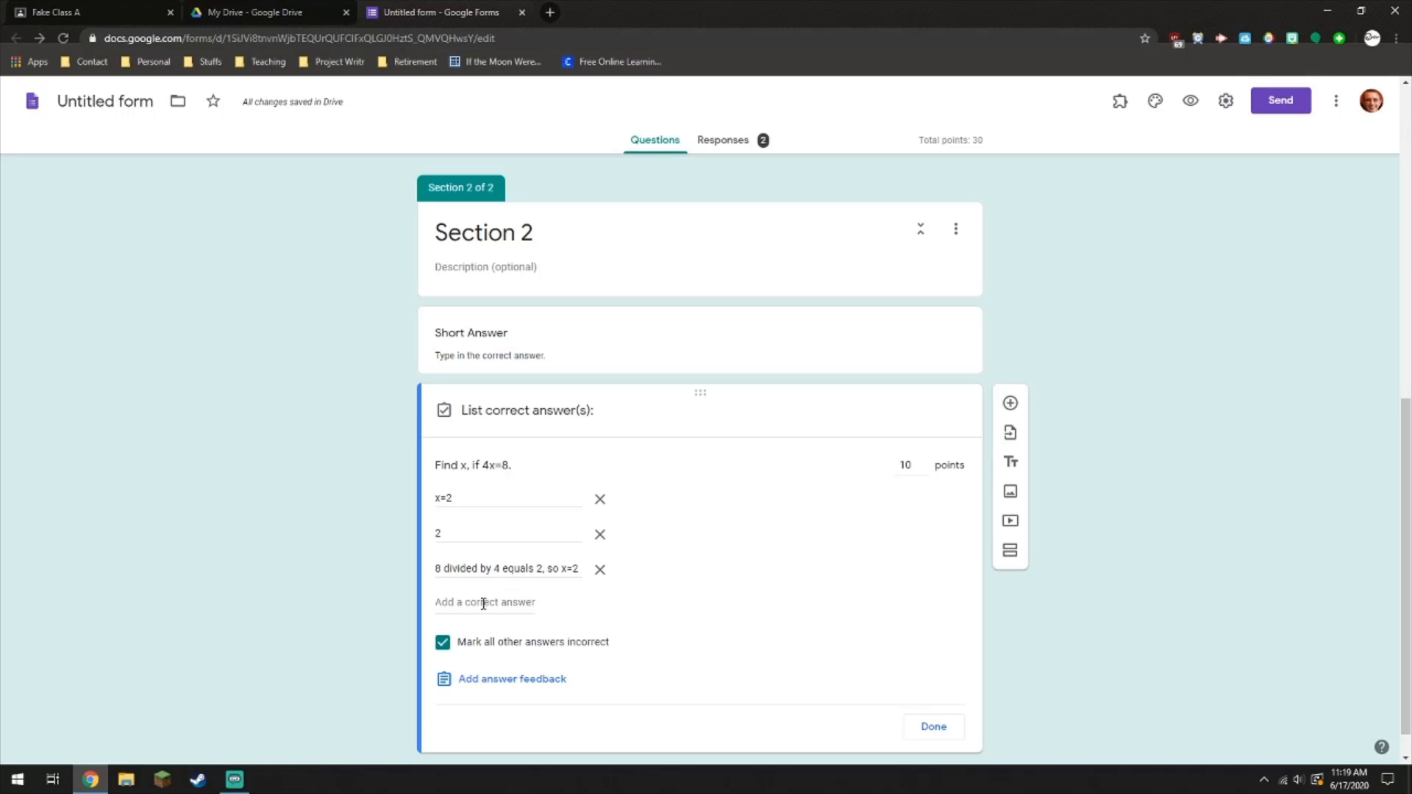
pyautogui.click(442, 642)
pyautogui.click(935, 728)
pyautogui.click(1150, 581)
# Step: Submit a test response through the quiz preview with answers 3, 6 and x = 2, and close the preview
pyautogui.click(1188, 111)
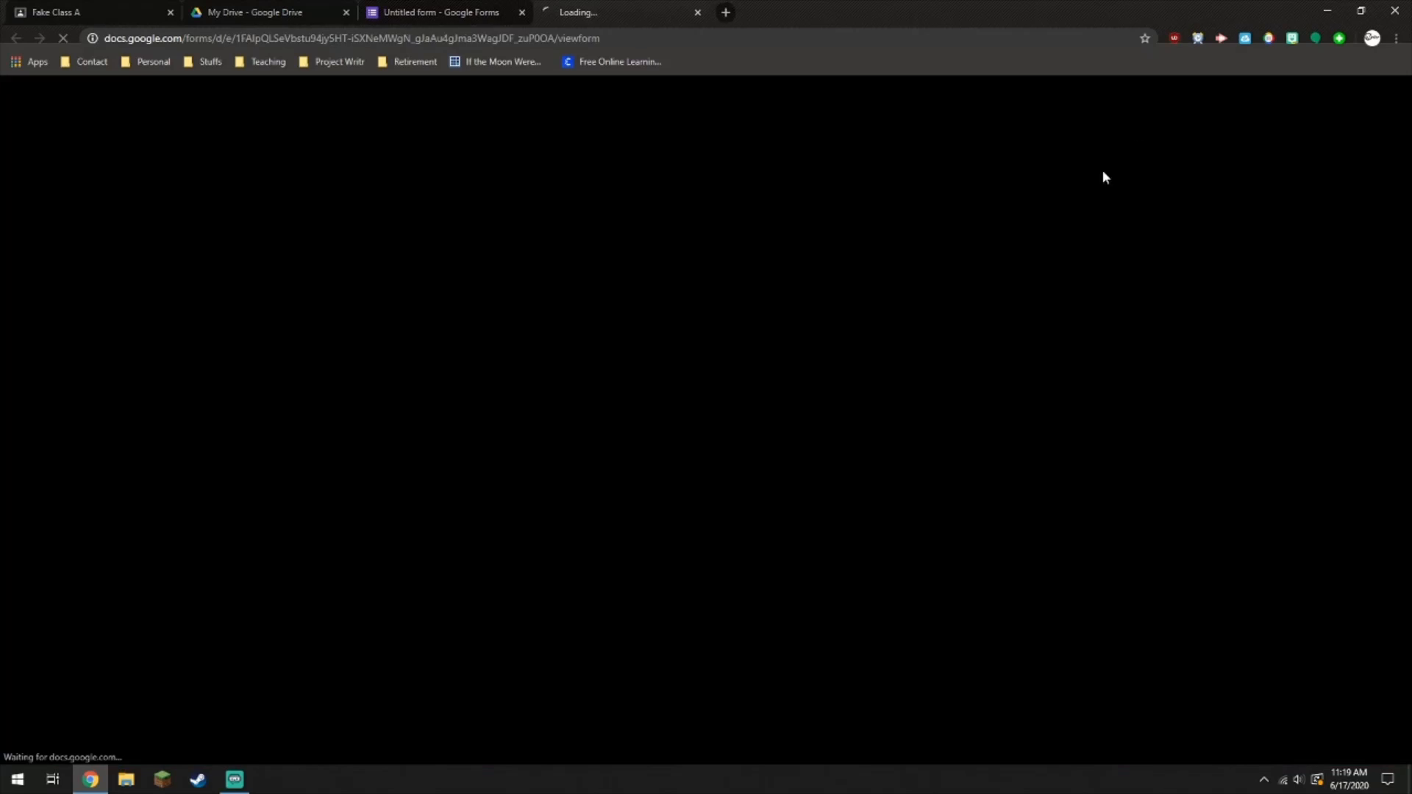
pyautogui.click(491, 338)
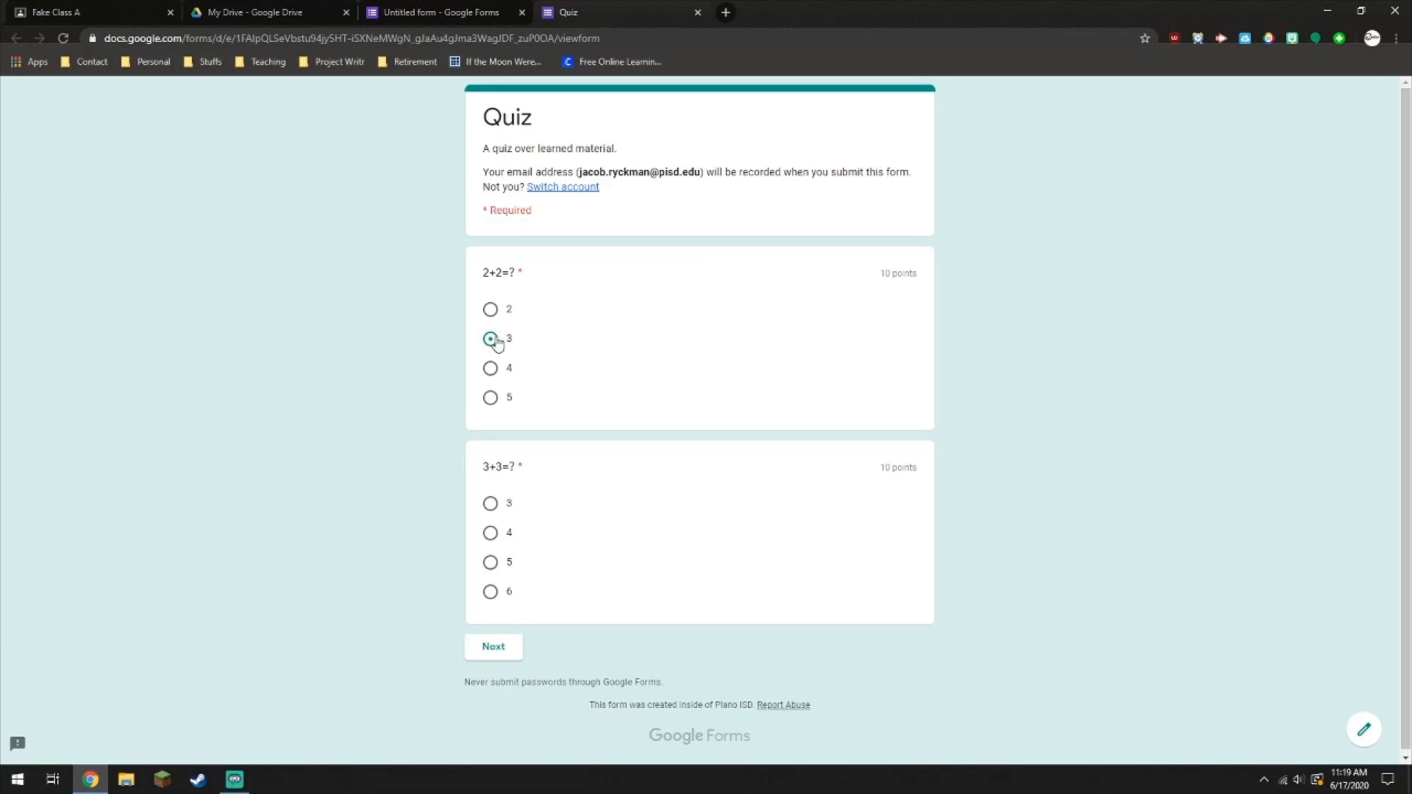
pyautogui.click(489, 591)
pyautogui.click(487, 645)
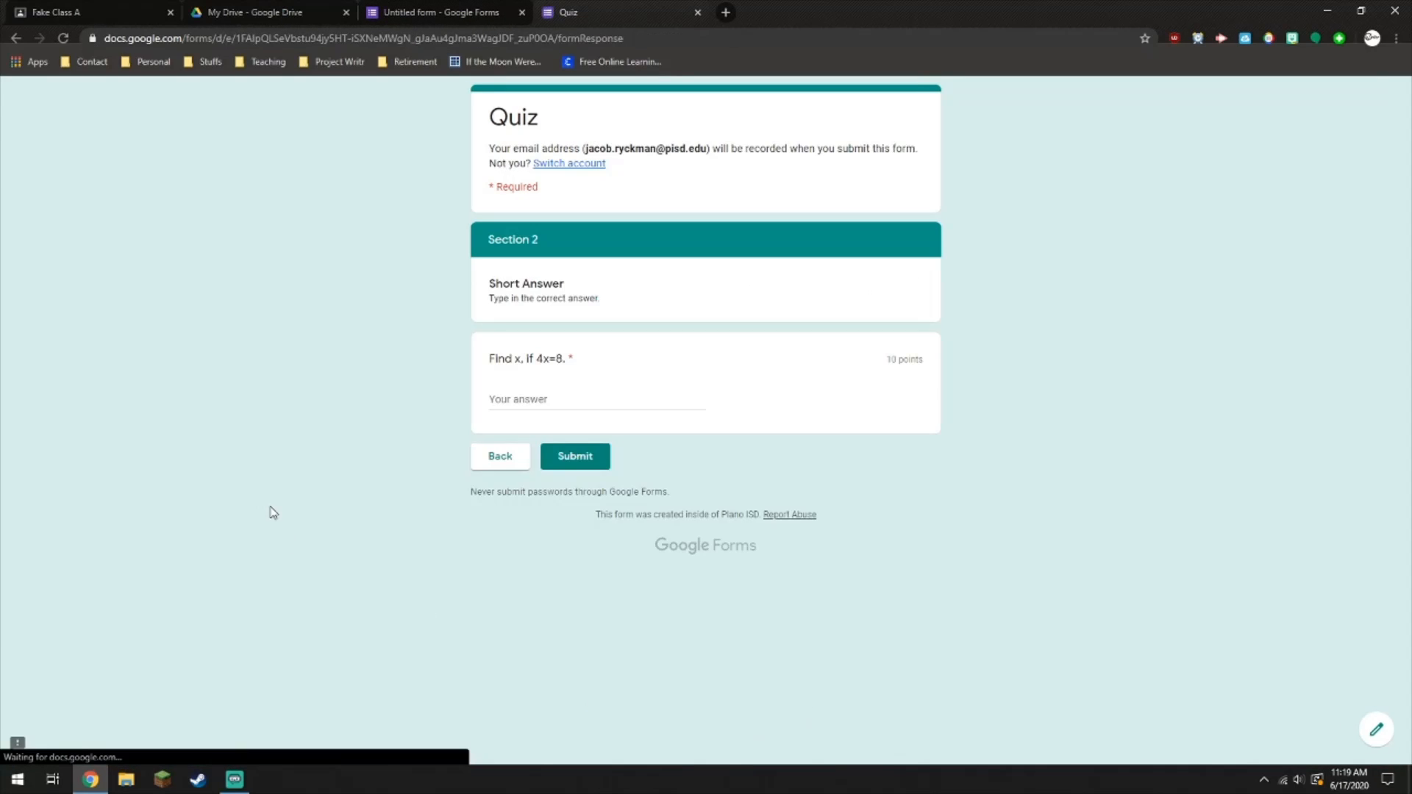
pyautogui.click(542, 401)
pyautogui.write('2')
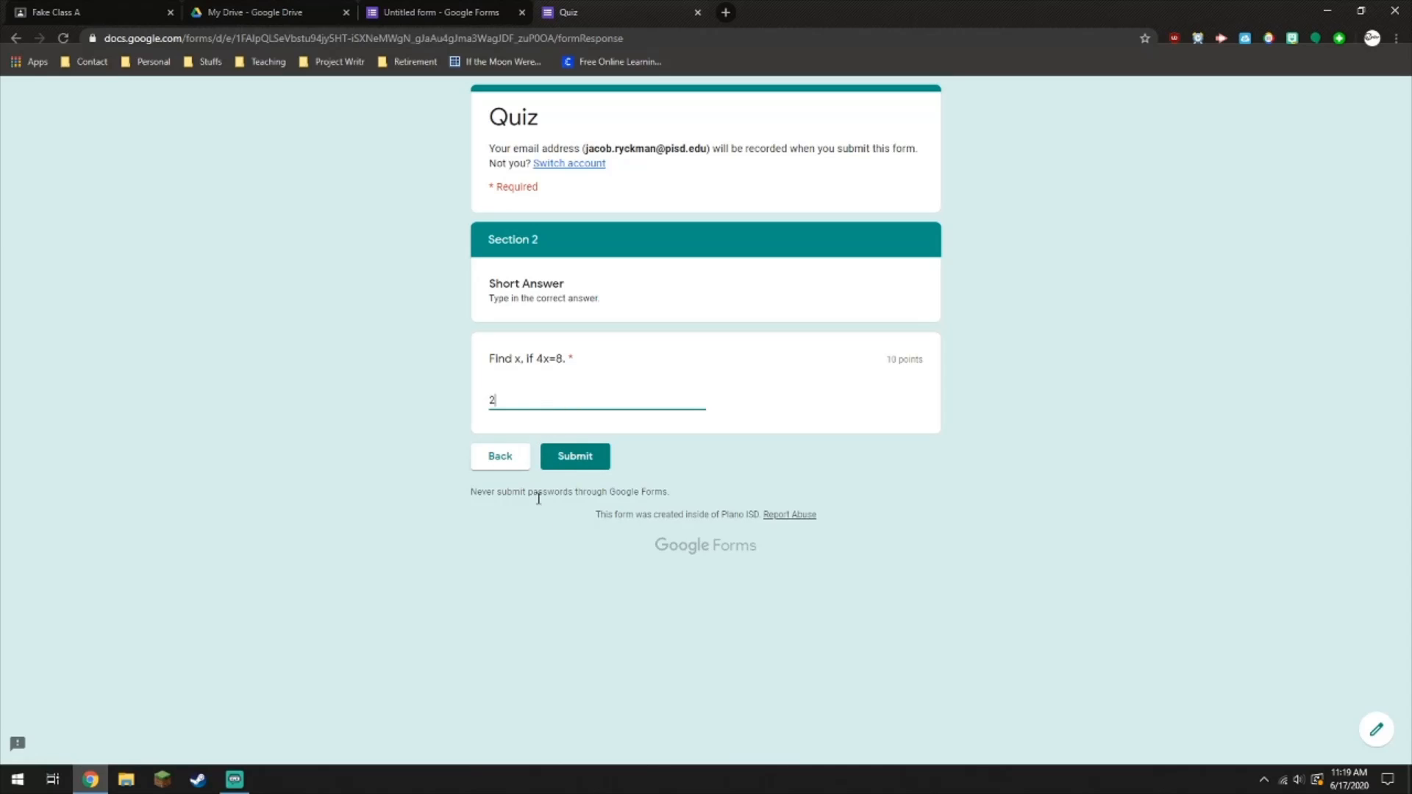
pyautogui.press('BackSpace')
pyautogui.write('x = 2')
pyautogui.click(590, 460)
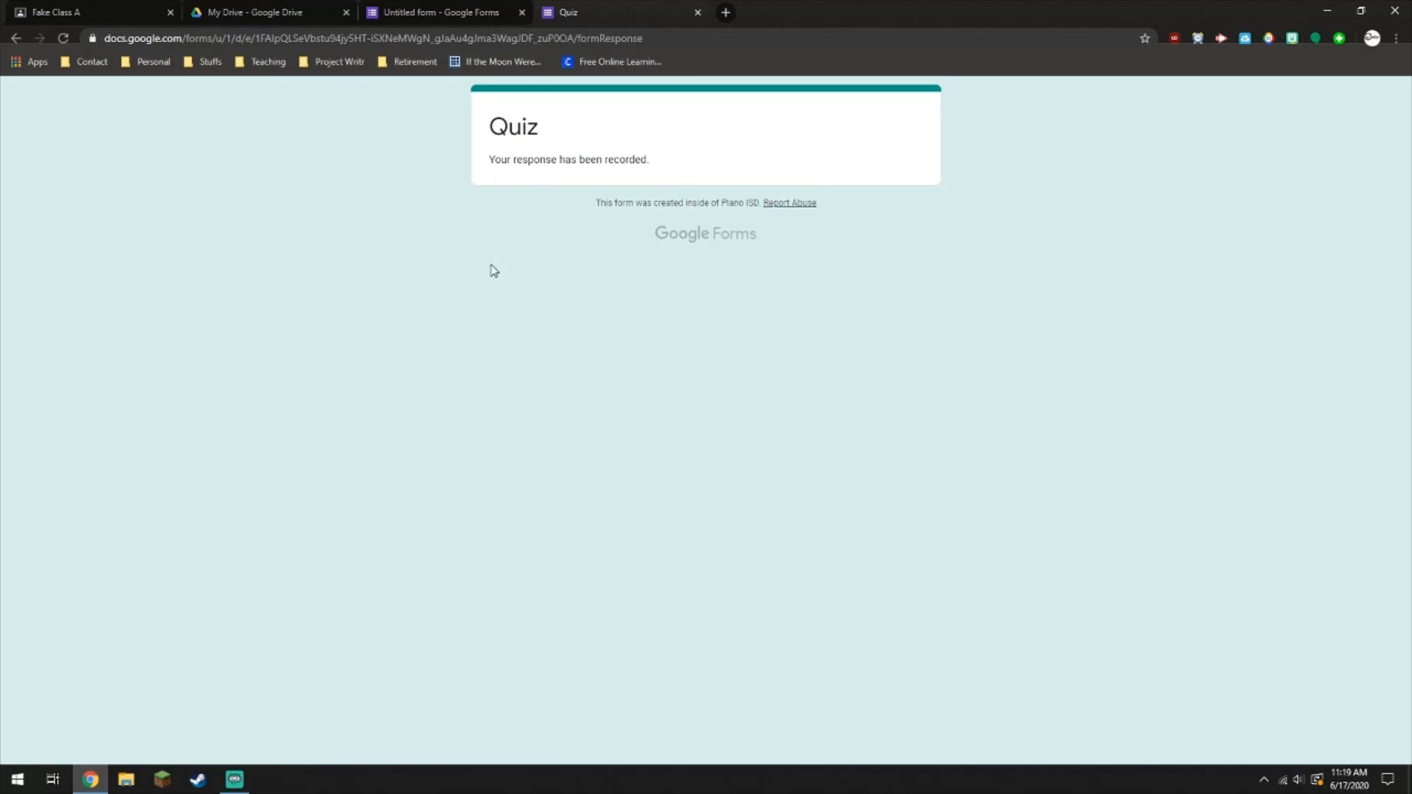
pyautogui.click(698, 12)
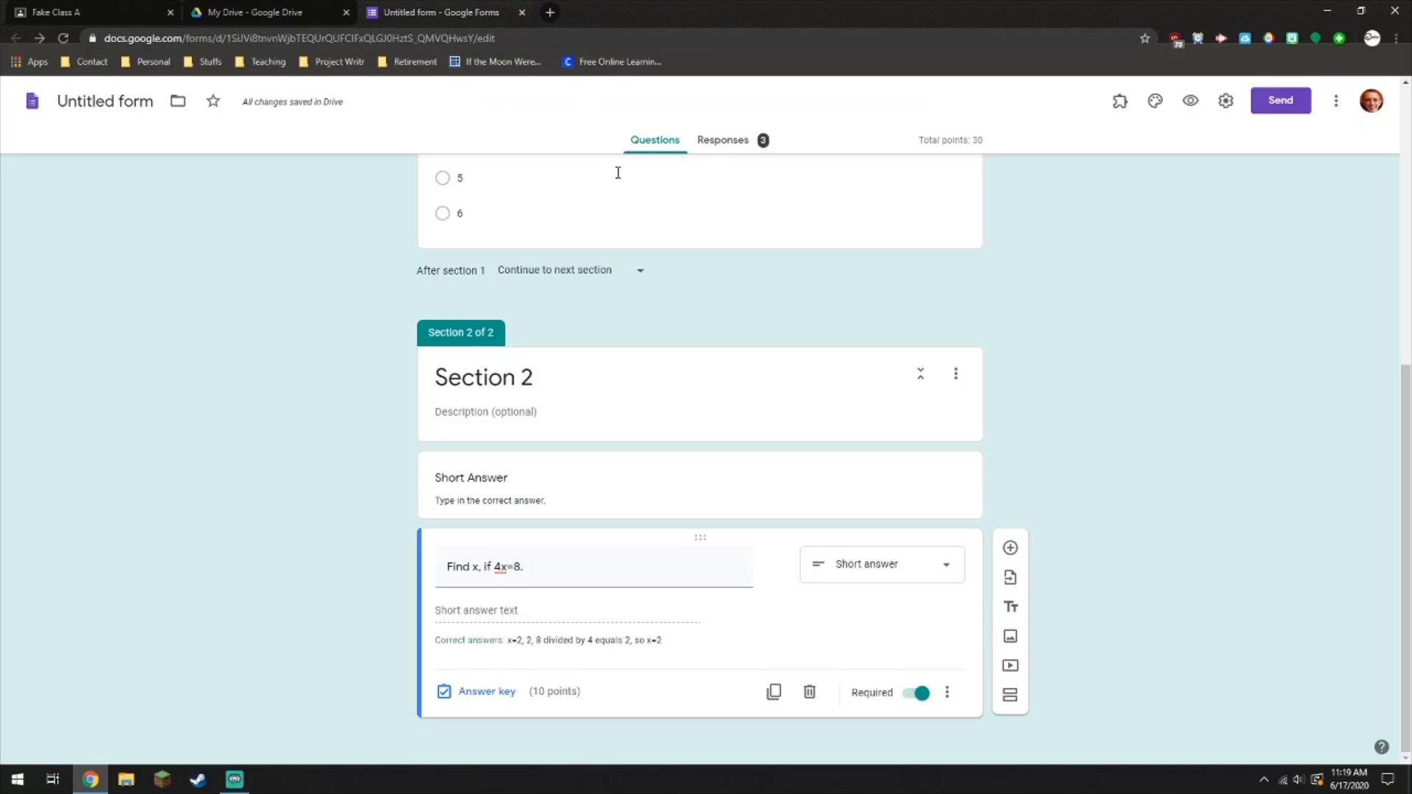
# Step: Review the quiz's response summary, including the score insights, frequently missed questions and scores
pyautogui.click(721, 145)
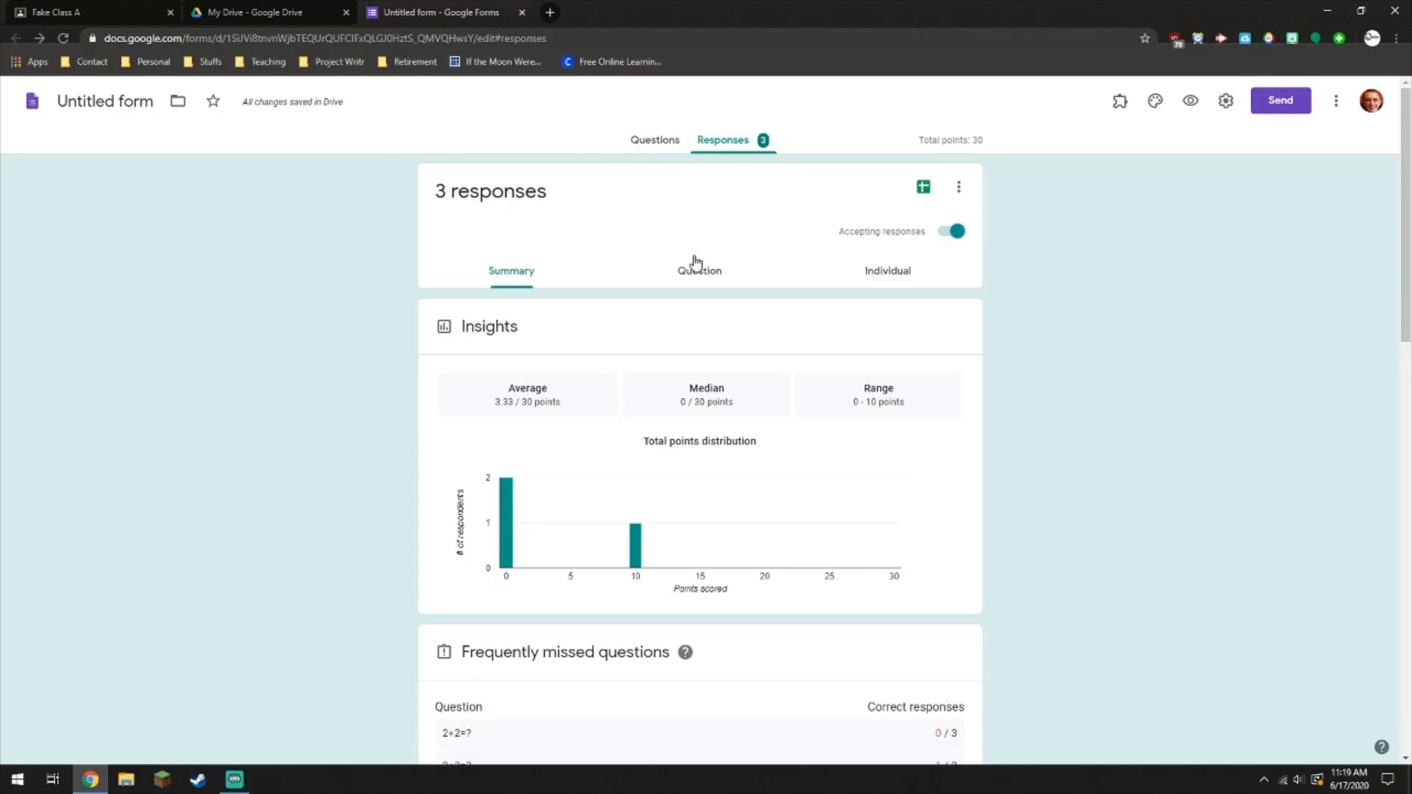
pyautogui.scroll(-2, 434, 407)
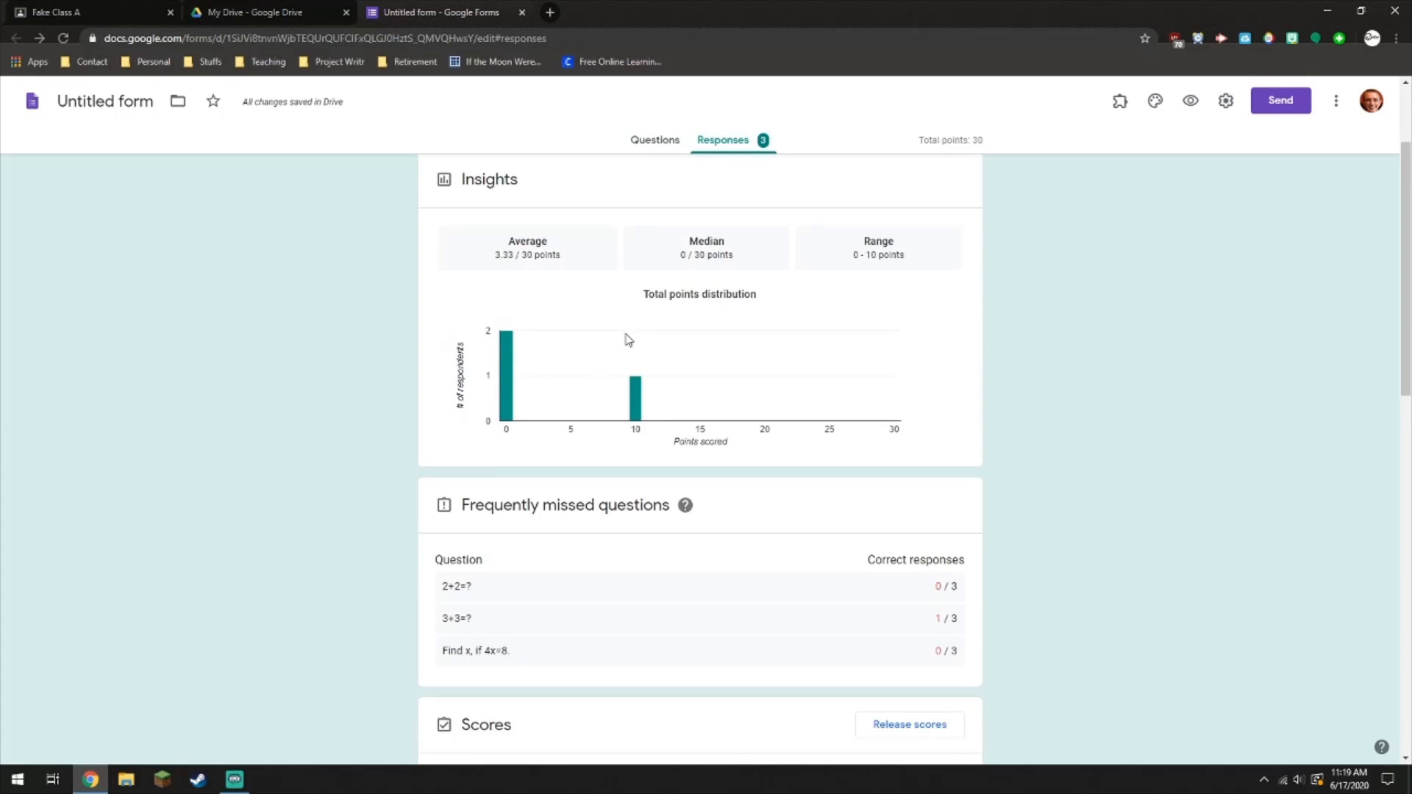
pyautogui.scroll(-4, 627, 340)
pyautogui.scroll(-2, 625, 354)
pyautogui.scroll(8, 623, 351)
# Step: In the by-question responses, mark the "x = 2" answer to "Find x, if 4x=8." correct for 10 points and save the grade
pyautogui.click(681, 286)
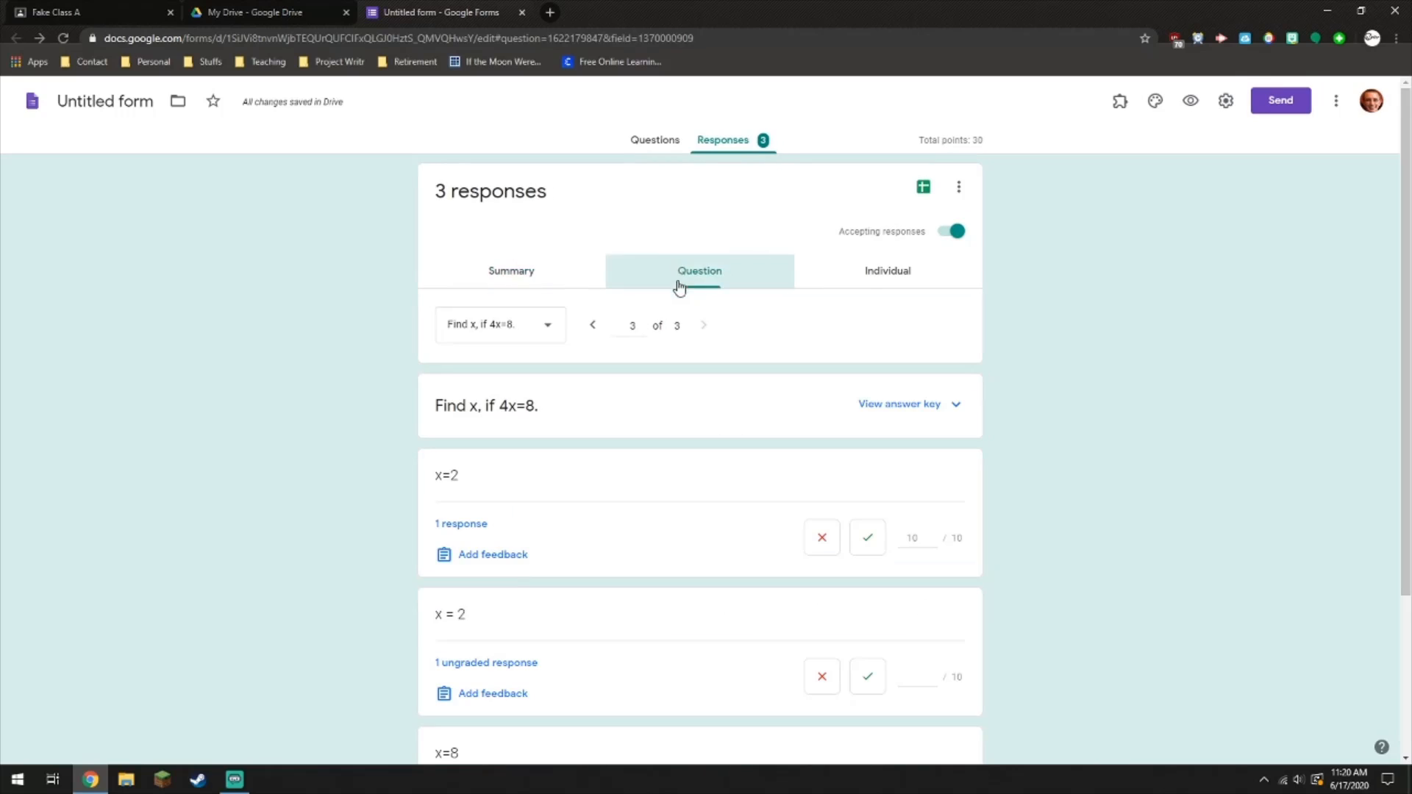
pyautogui.click(535, 329)
pyautogui.click(534, 328)
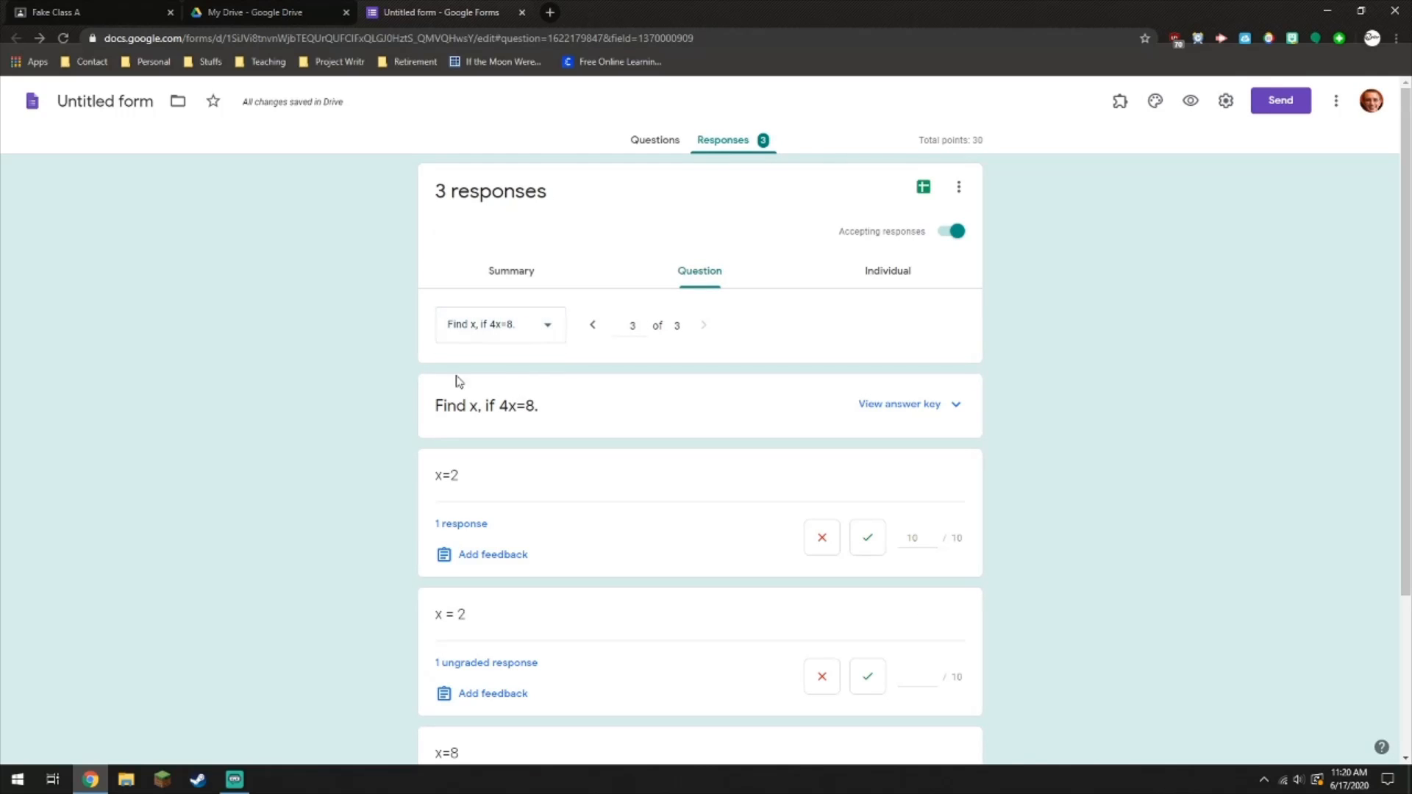
pyautogui.scroll(-3, 382, 383)
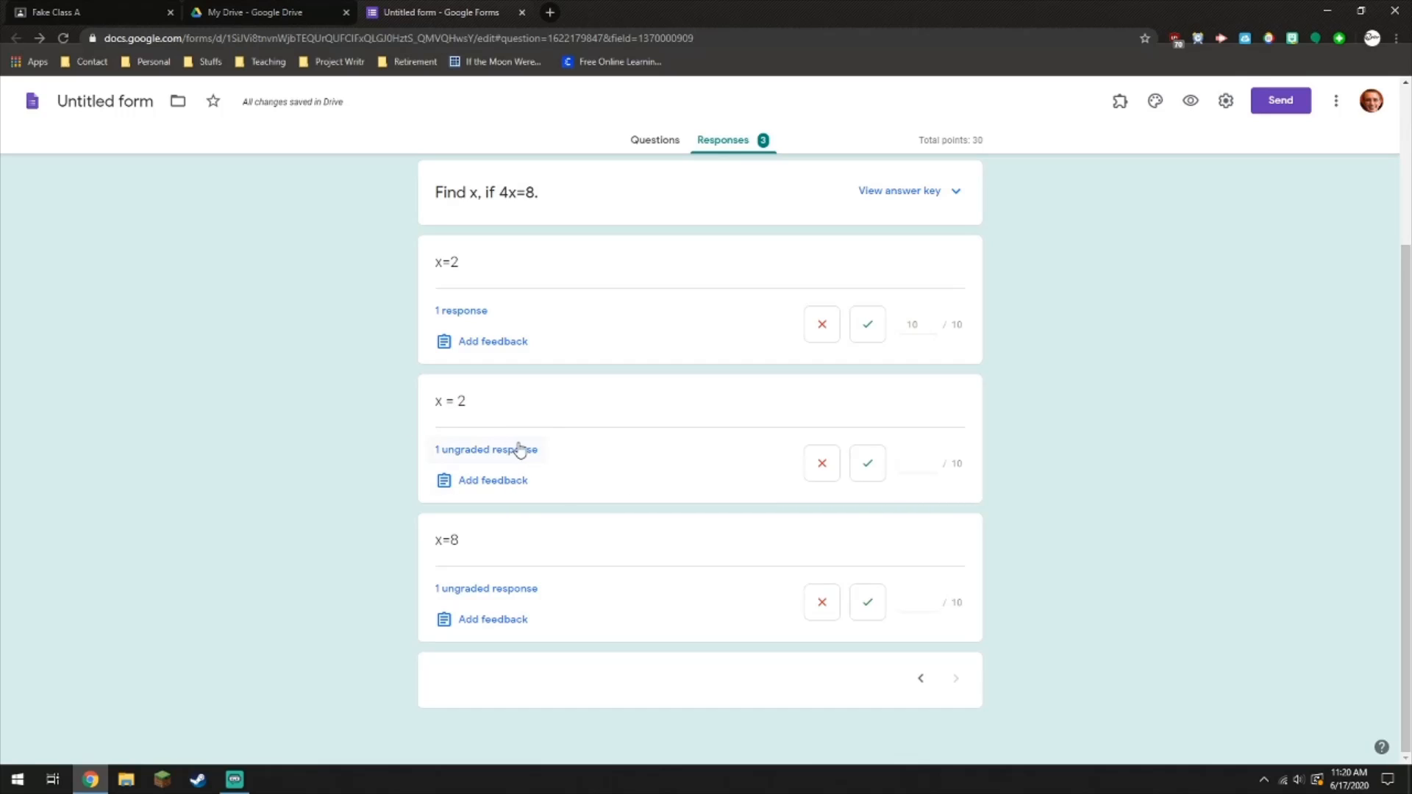
pyautogui.click(871, 465)
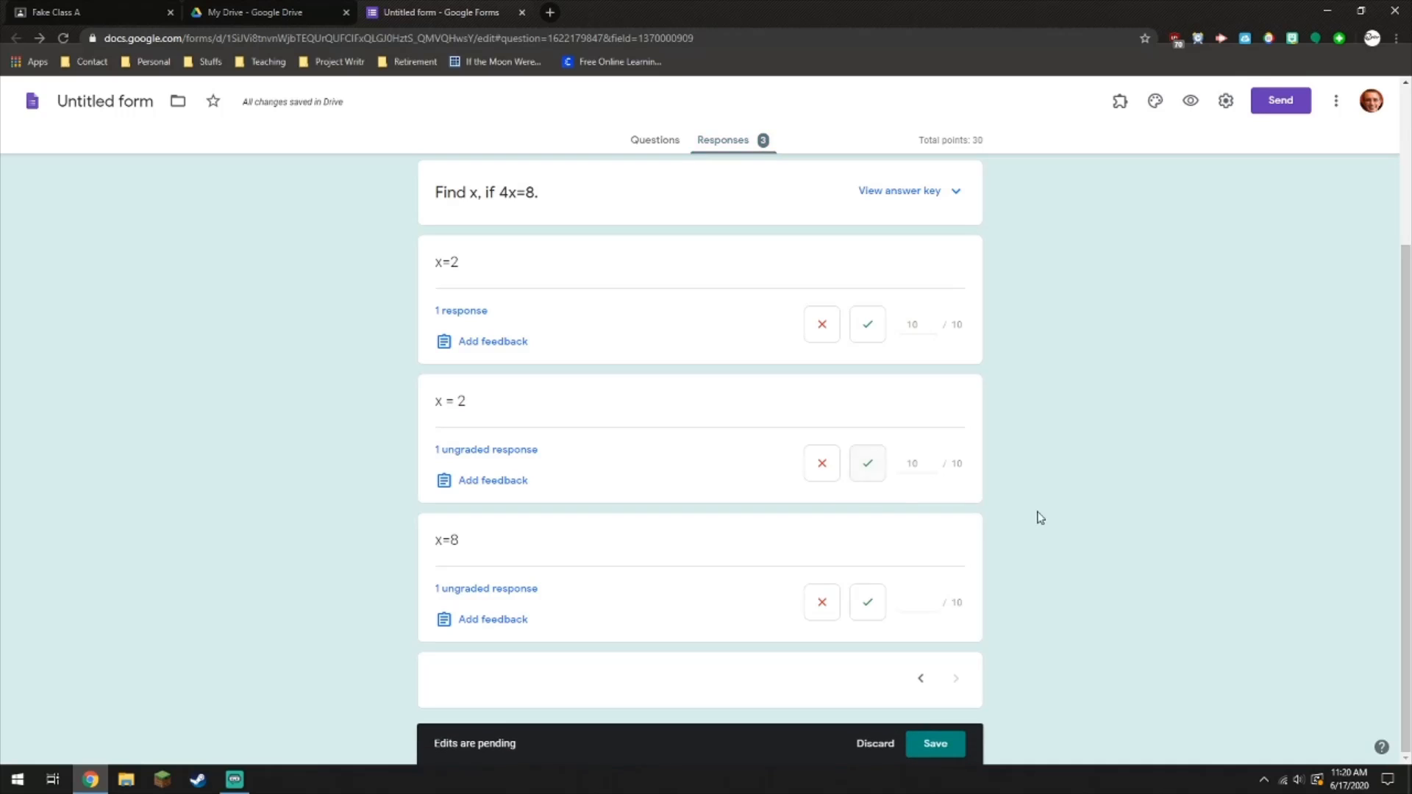
pyautogui.click(948, 753)
pyautogui.scroll(-3, 1025, 492)
pyautogui.scroll(3, 948, 382)
# Step: Examine the third individual response, checking its total score, section points and the marking of each answer
pyautogui.click(887, 271)
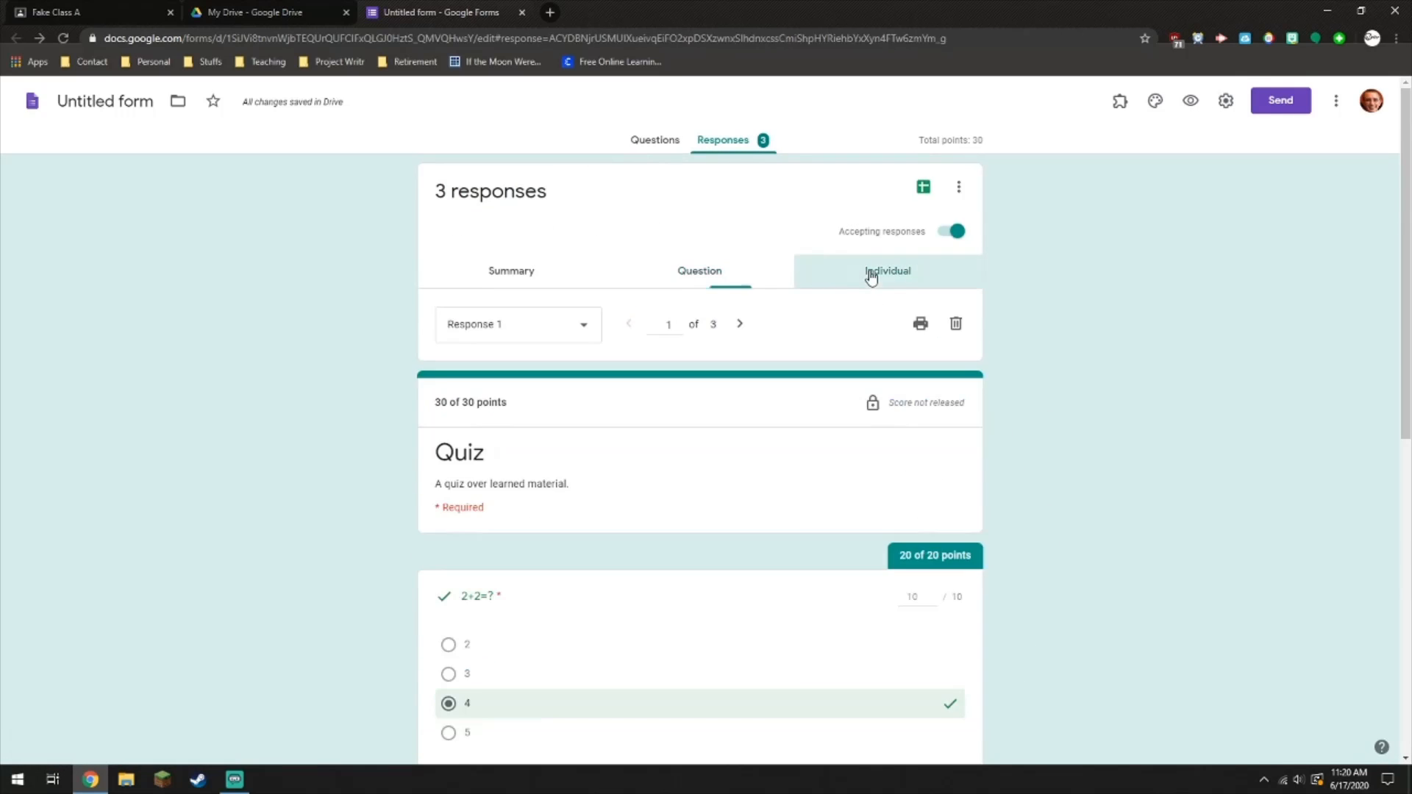
pyautogui.click(511, 318)
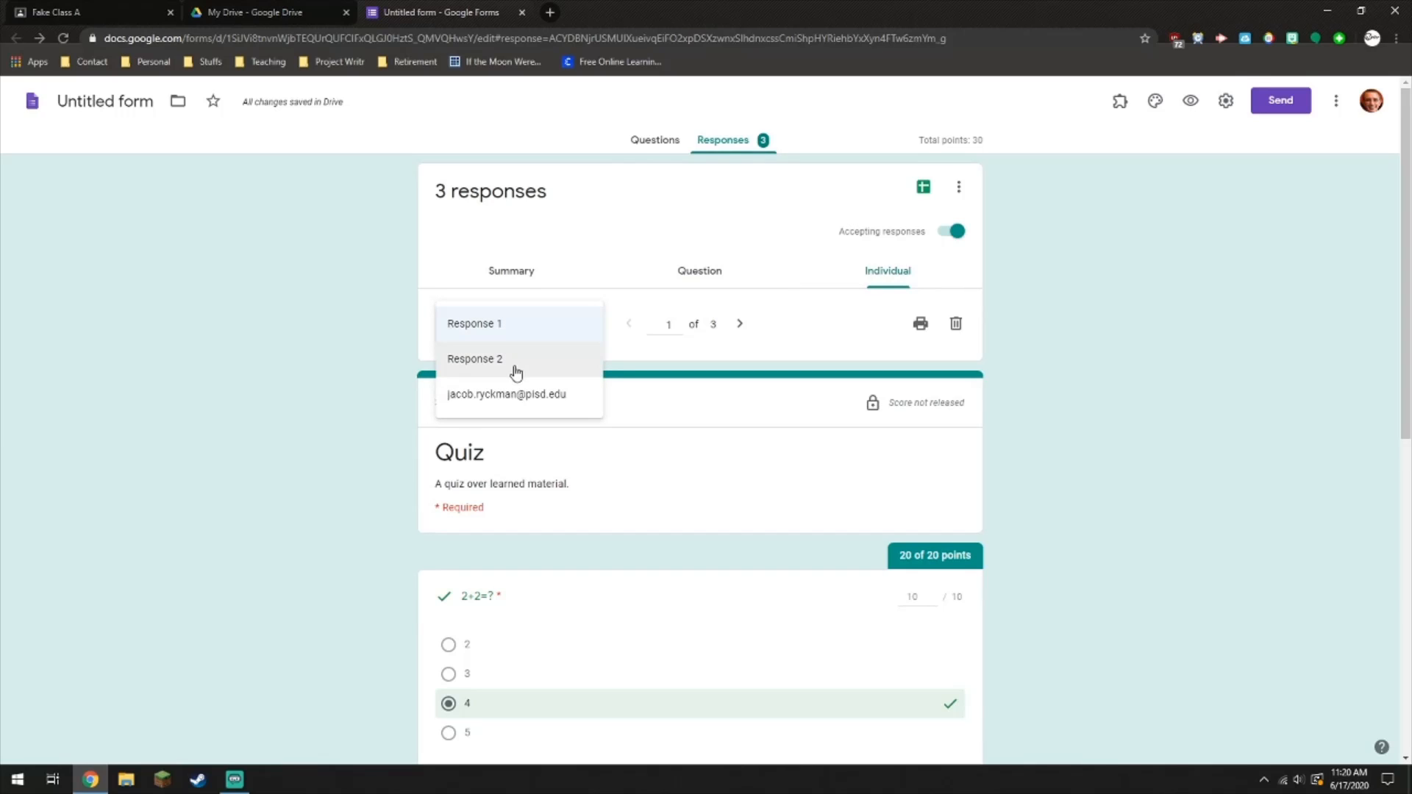
pyautogui.click(540, 402)
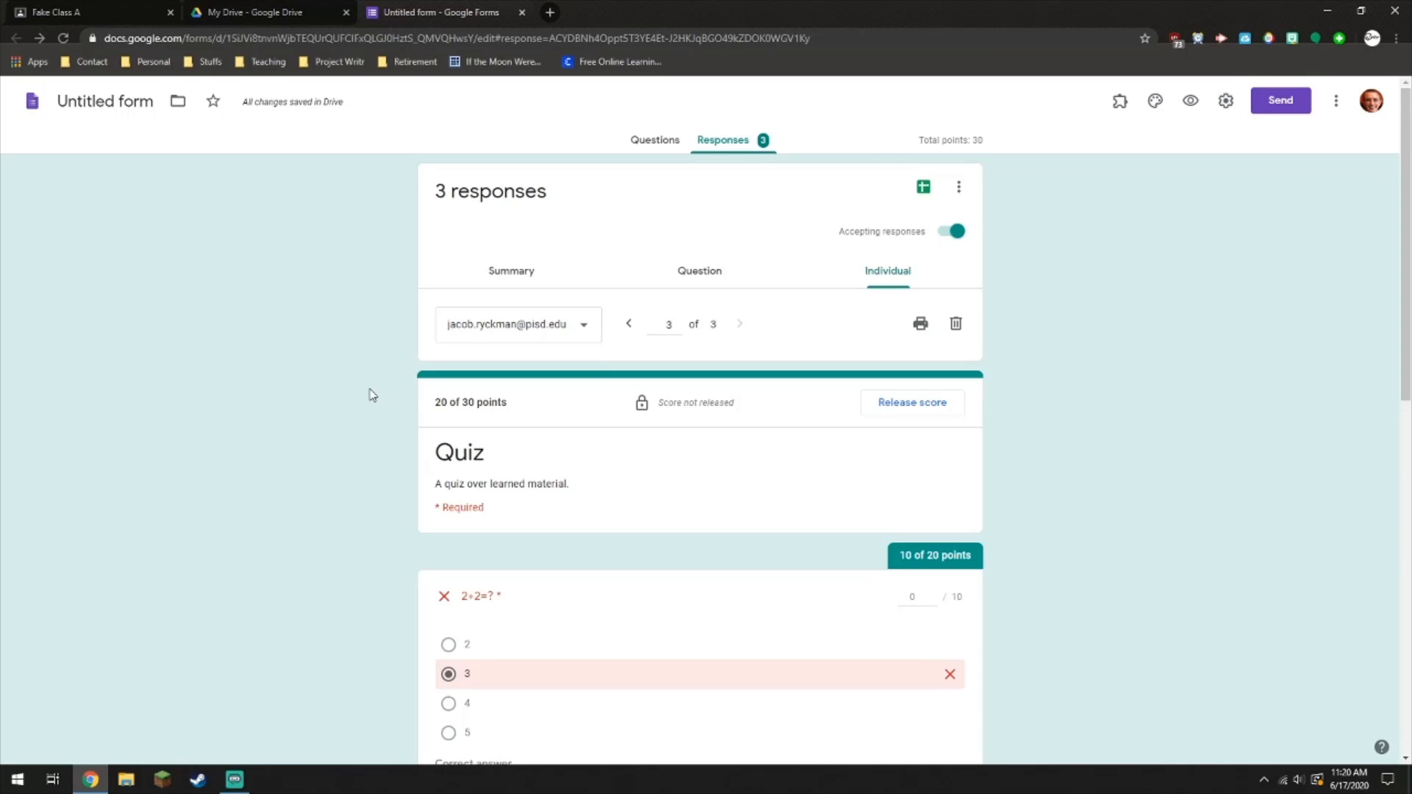
pyautogui.scroll(-4, 369, 382)
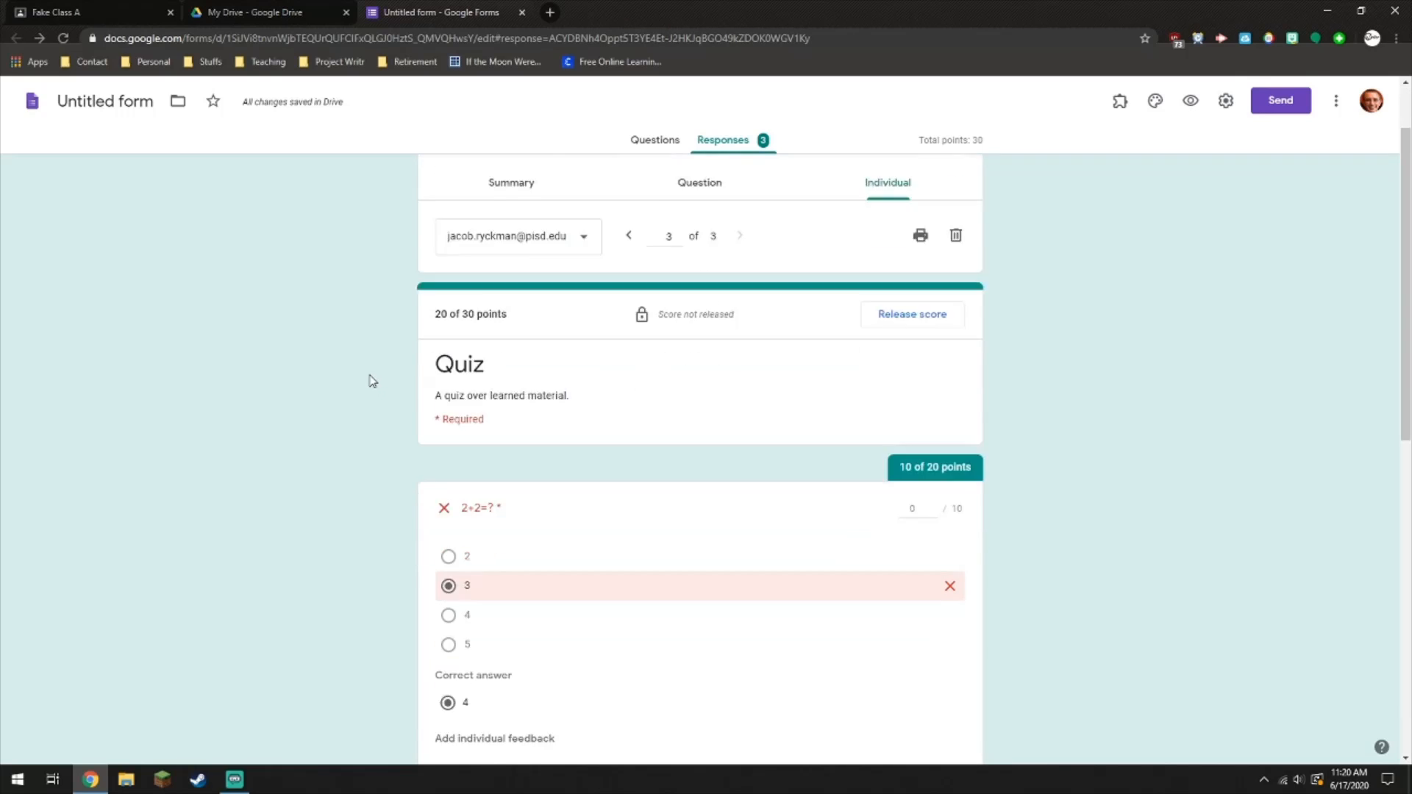
pyautogui.scroll(-7, 472, 429)
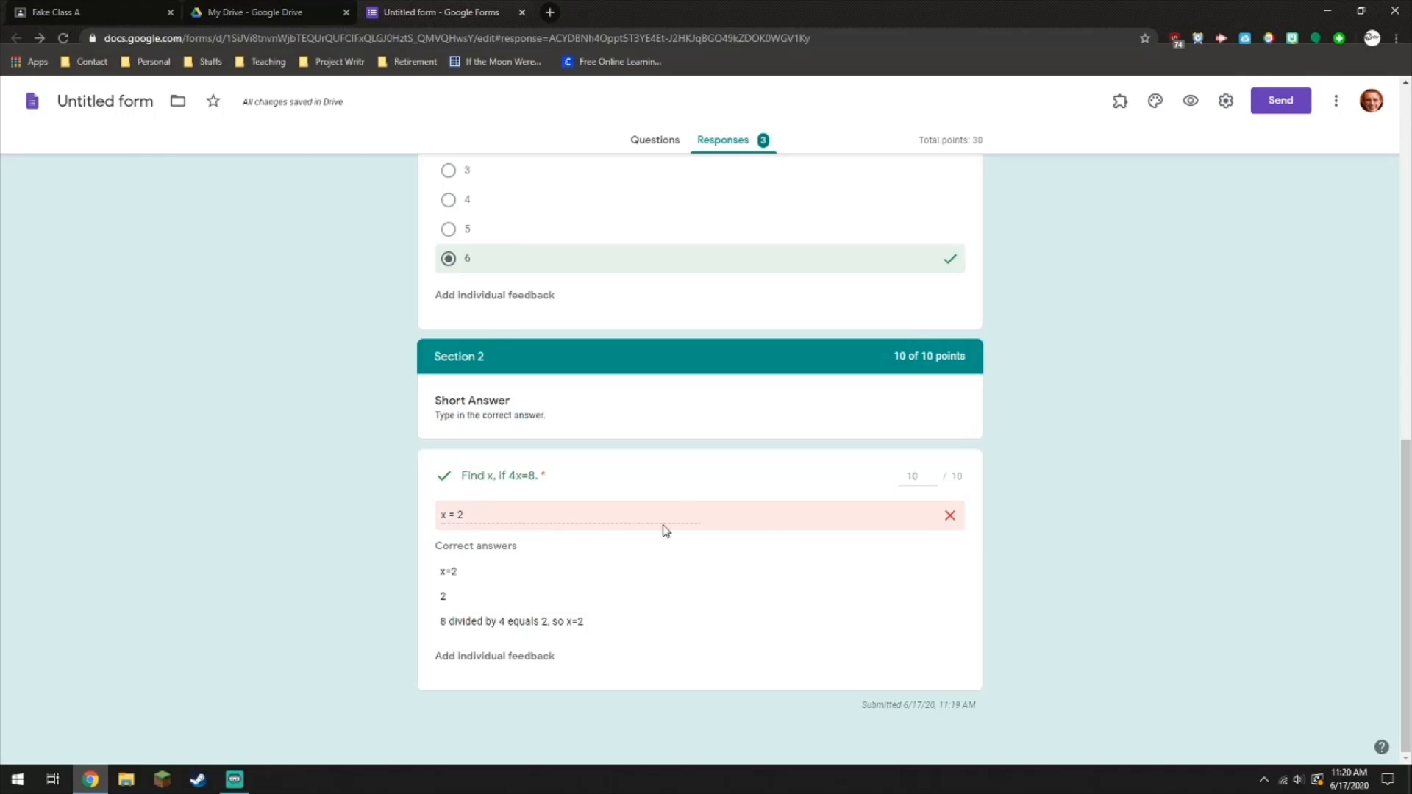
pyautogui.scroll(10, 860, 558)
pyautogui.scroll(-1, 883, 590)
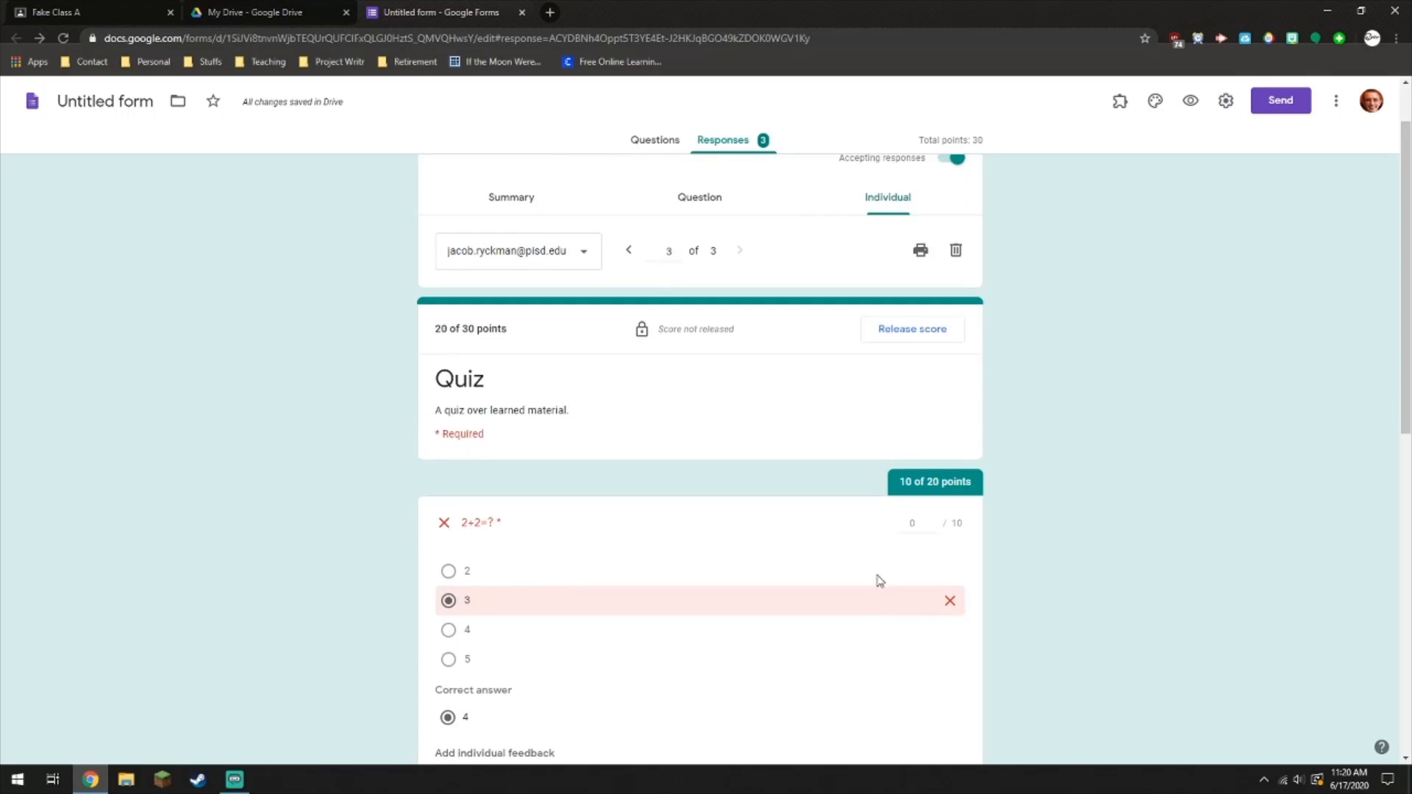
pyautogui.scroll(1, 772, 513)
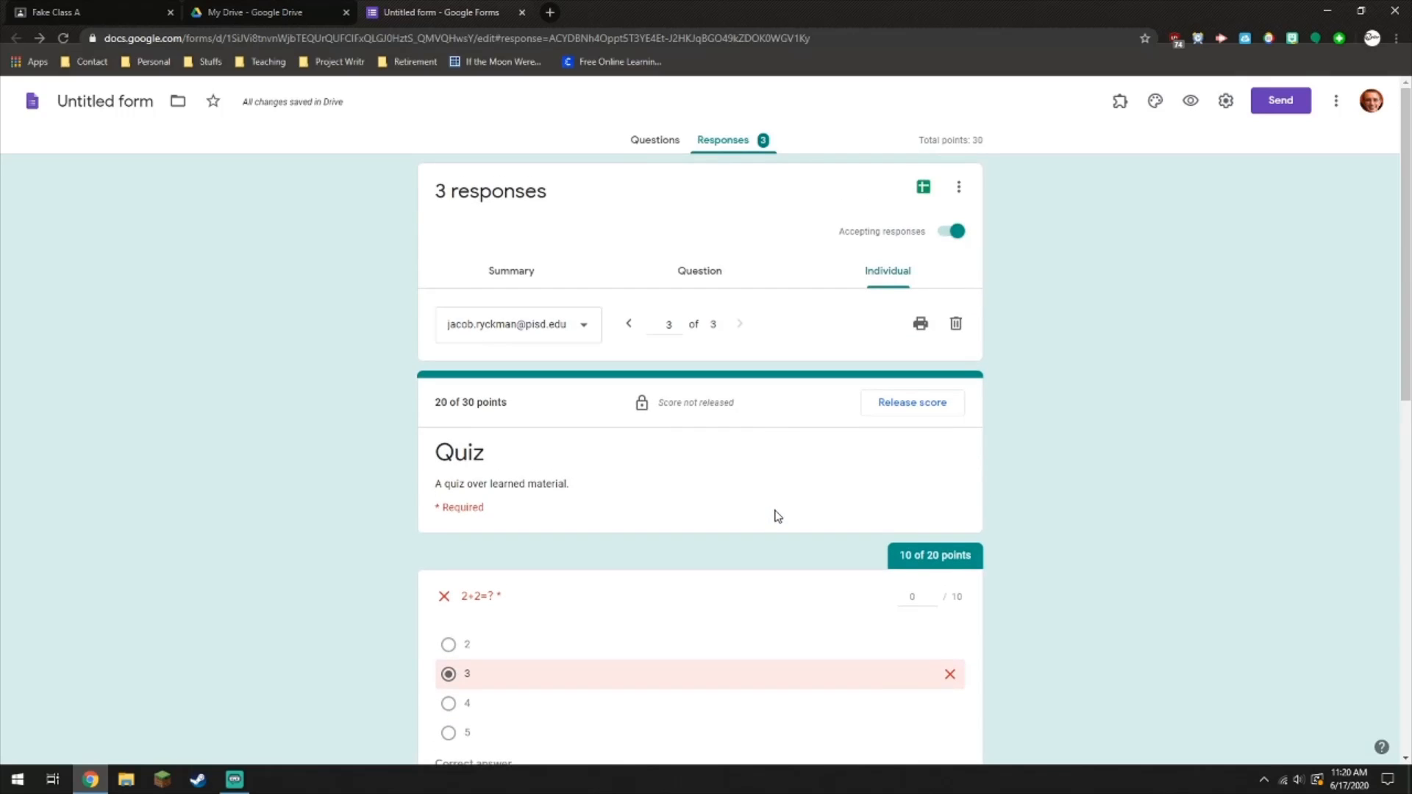
pyautogui.moveTo(438, 405); pyautogui.dragTo(510, 404)
pyautogui.click(422, 412)
# Step: Add the individual feedback "Make sure you add the numbers" to the 2+2=? question in this response and save the edits
pyautogui.scroll(-5, 762, 441)
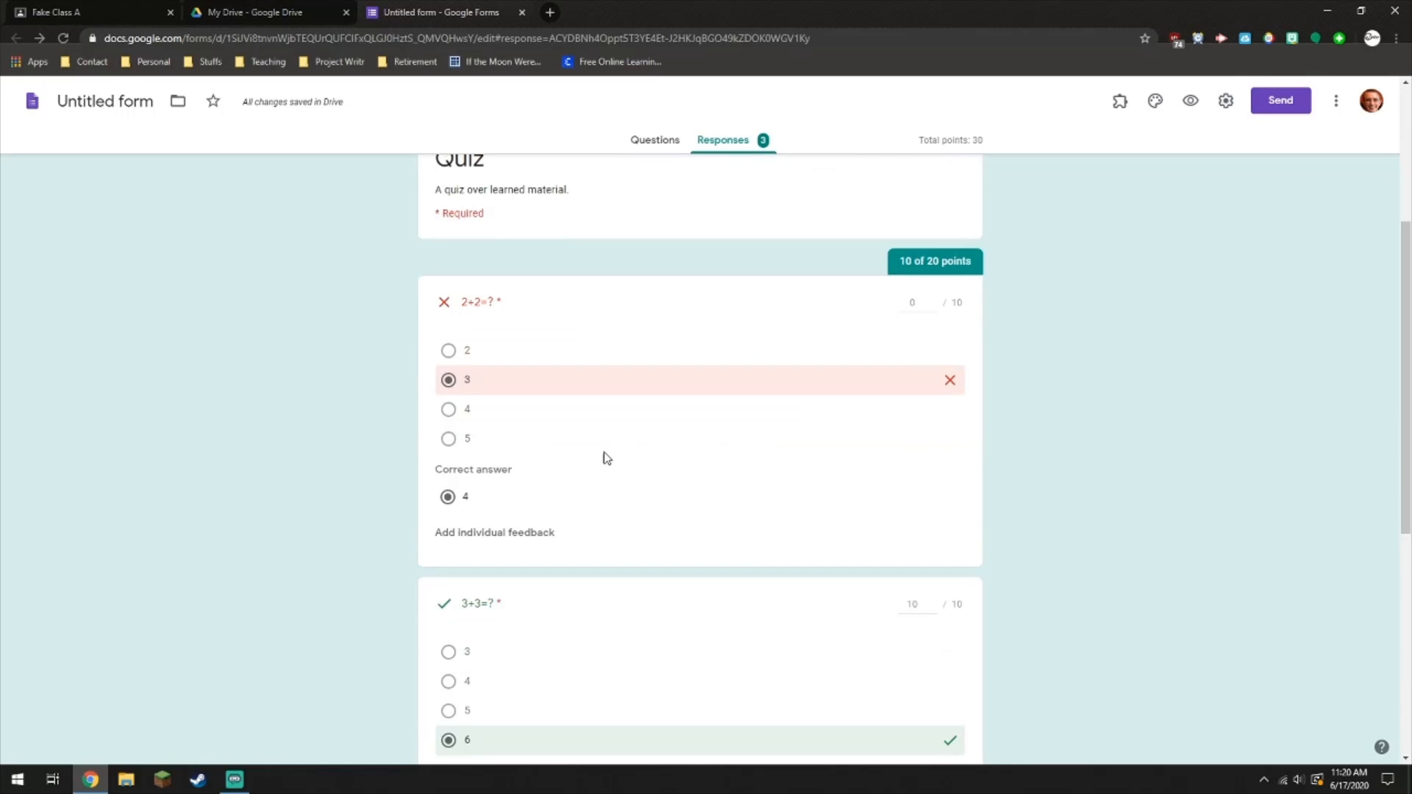
pyautogui.click(524, 461)
pyautogui.click(586, 199)
pyautogui.write('Make sure you add the numbers')
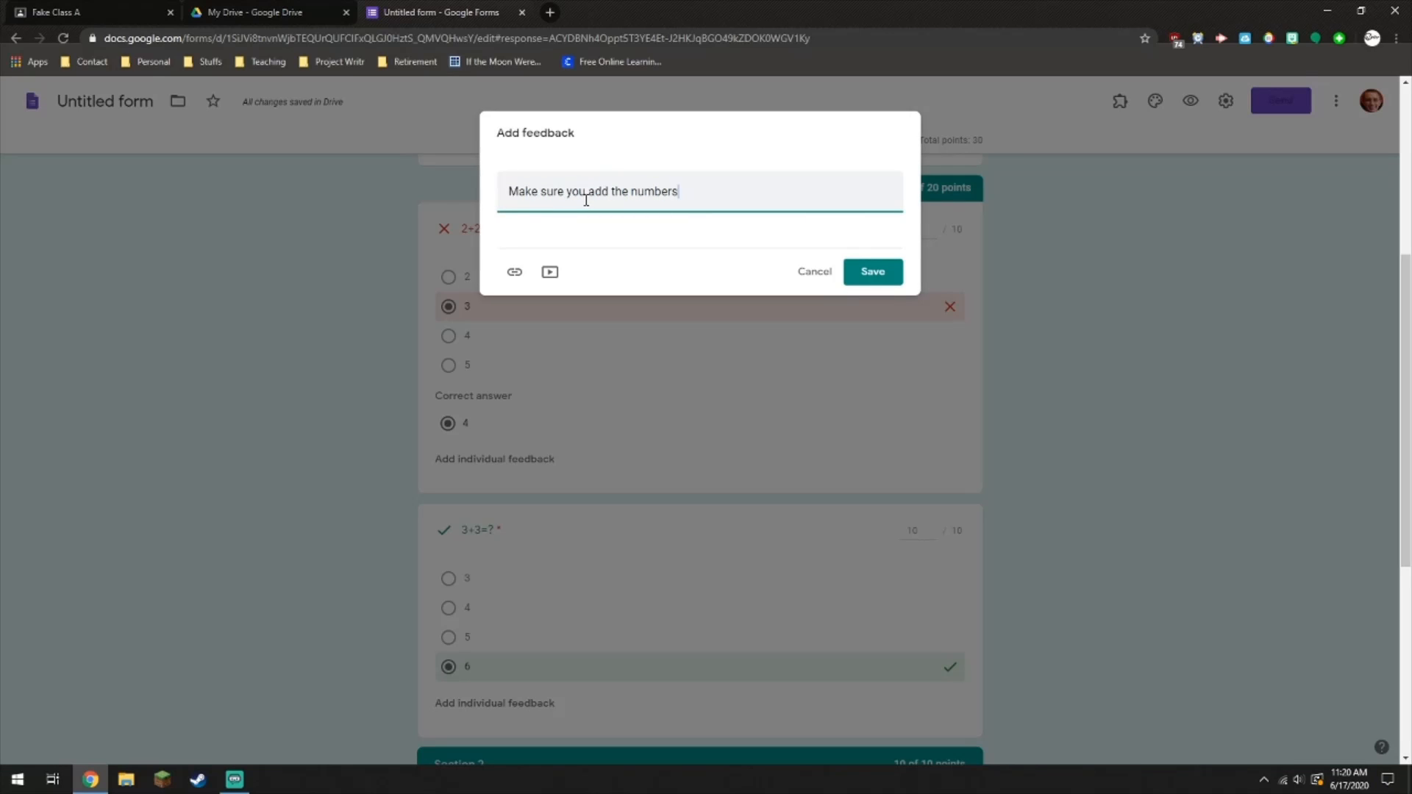
pyautogui.click(889, 274)
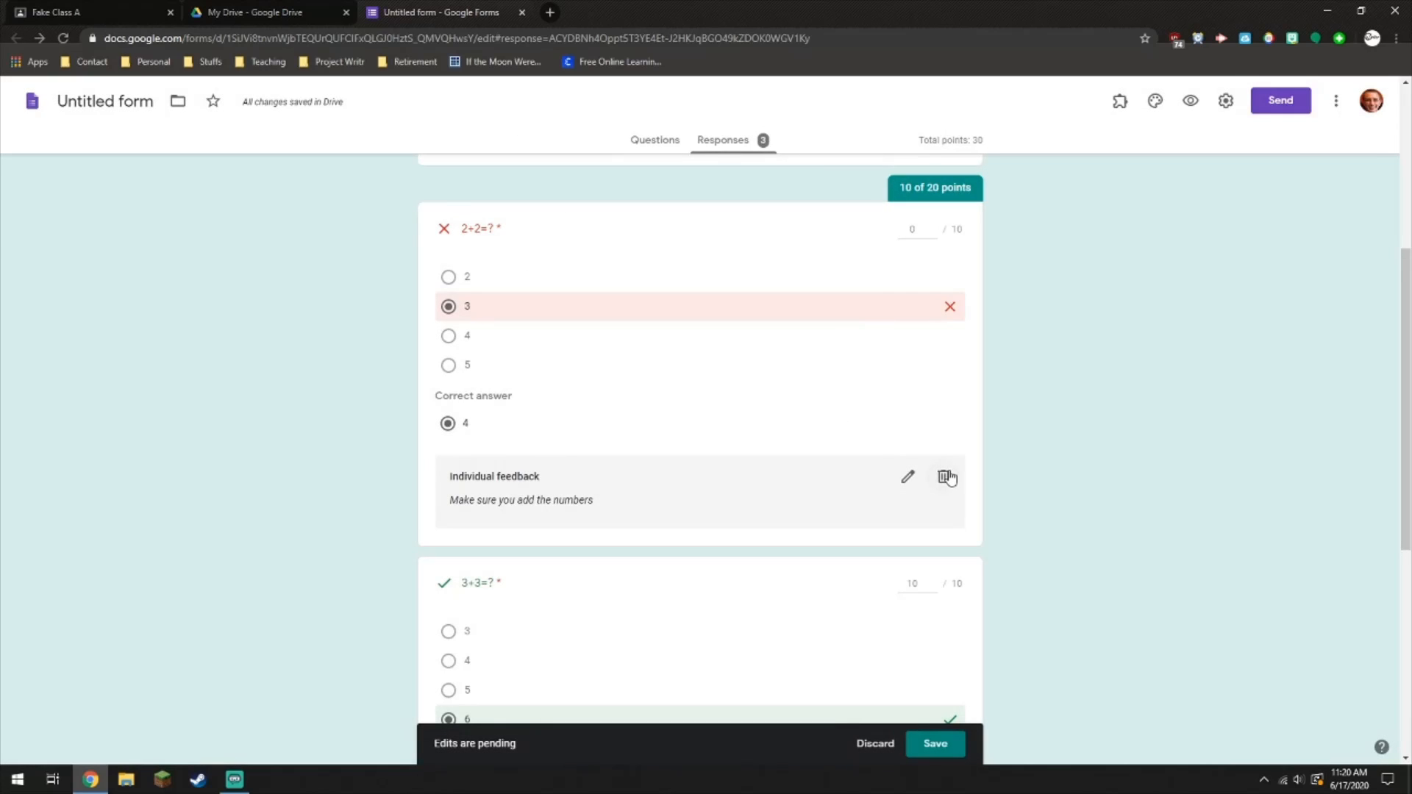
pyautogui.scroll(5, 958, 391)
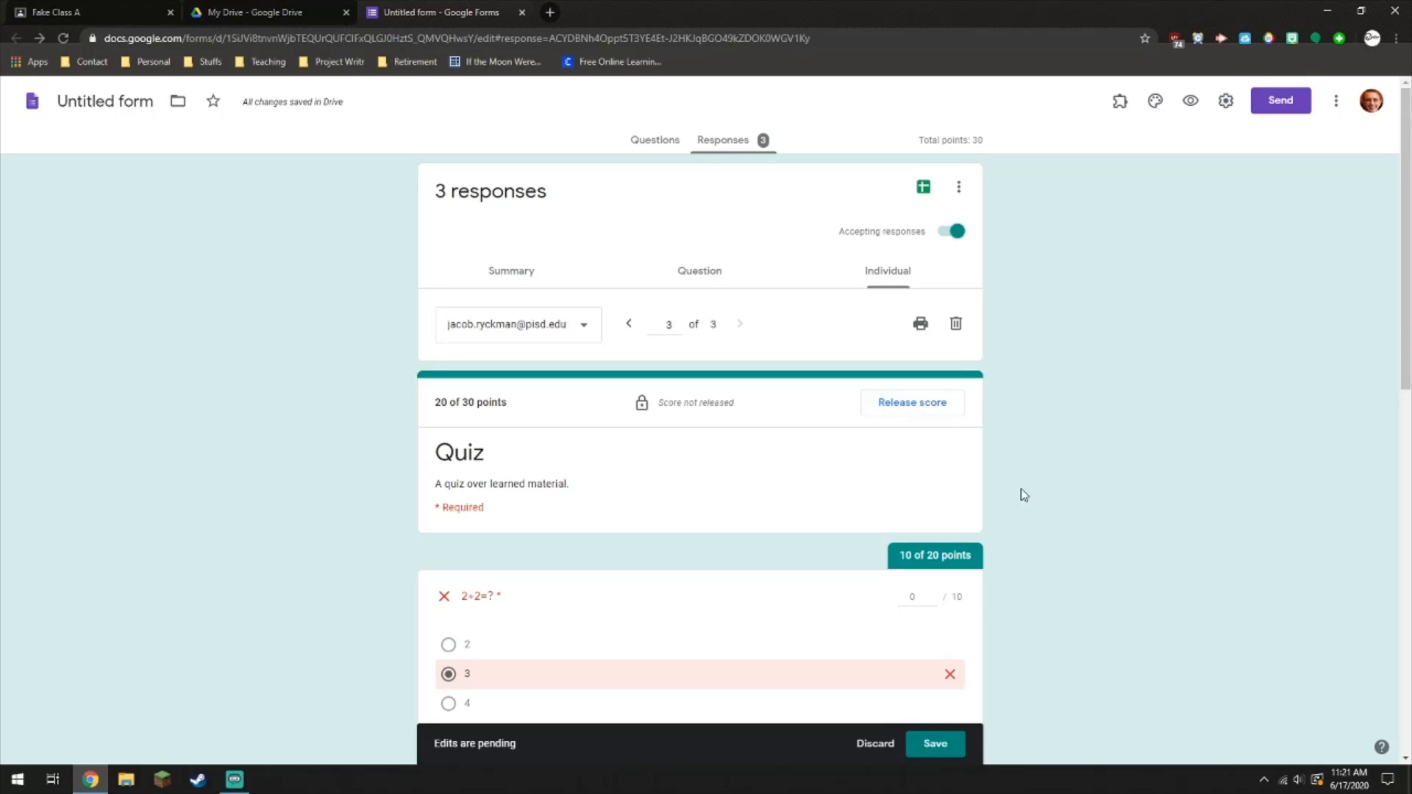
pyautogui.click(934, 743)
pyautogui.click(1115, 416)
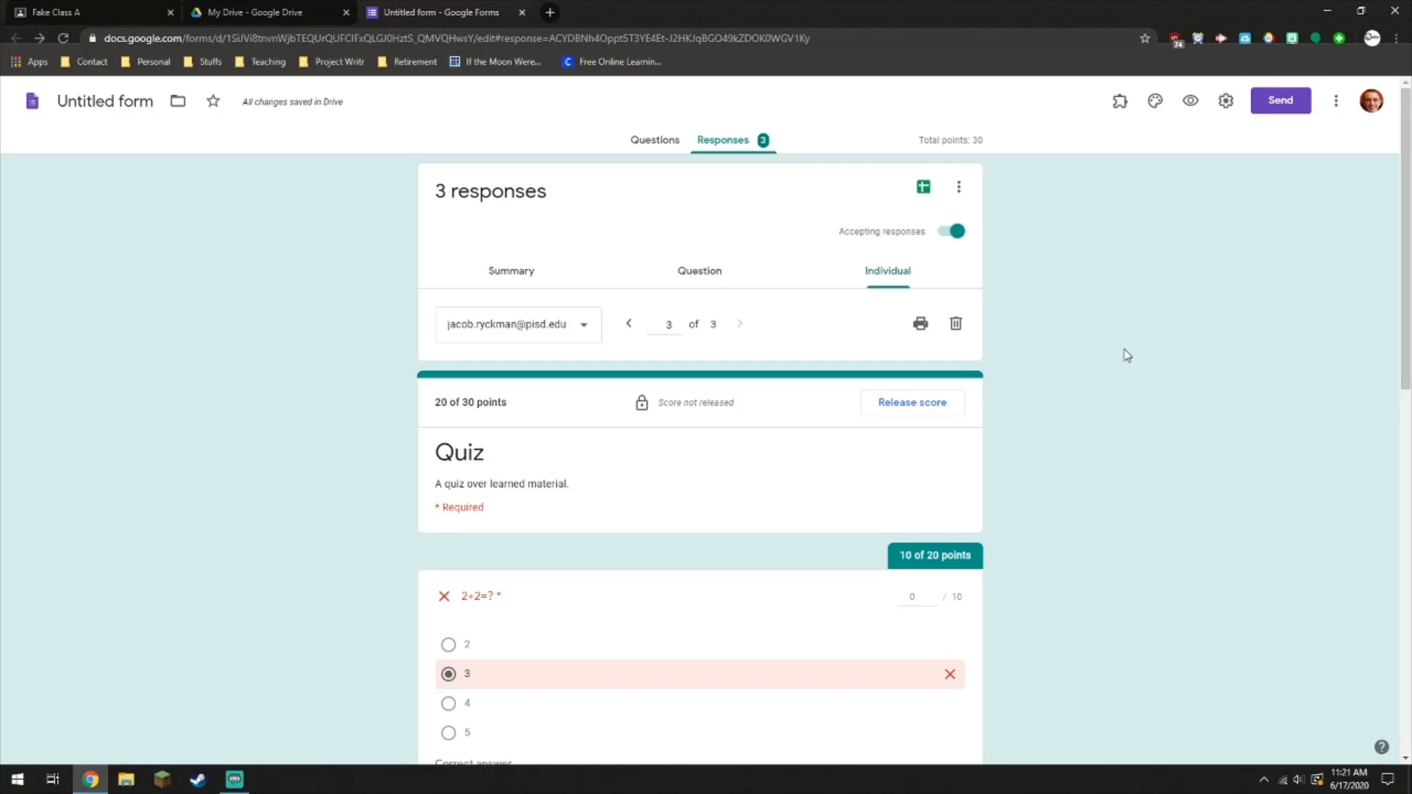
# Step: Return to the quiz questions, copy the form's shortened share link, and close the send dialog
pyautogui.click(669, 137)
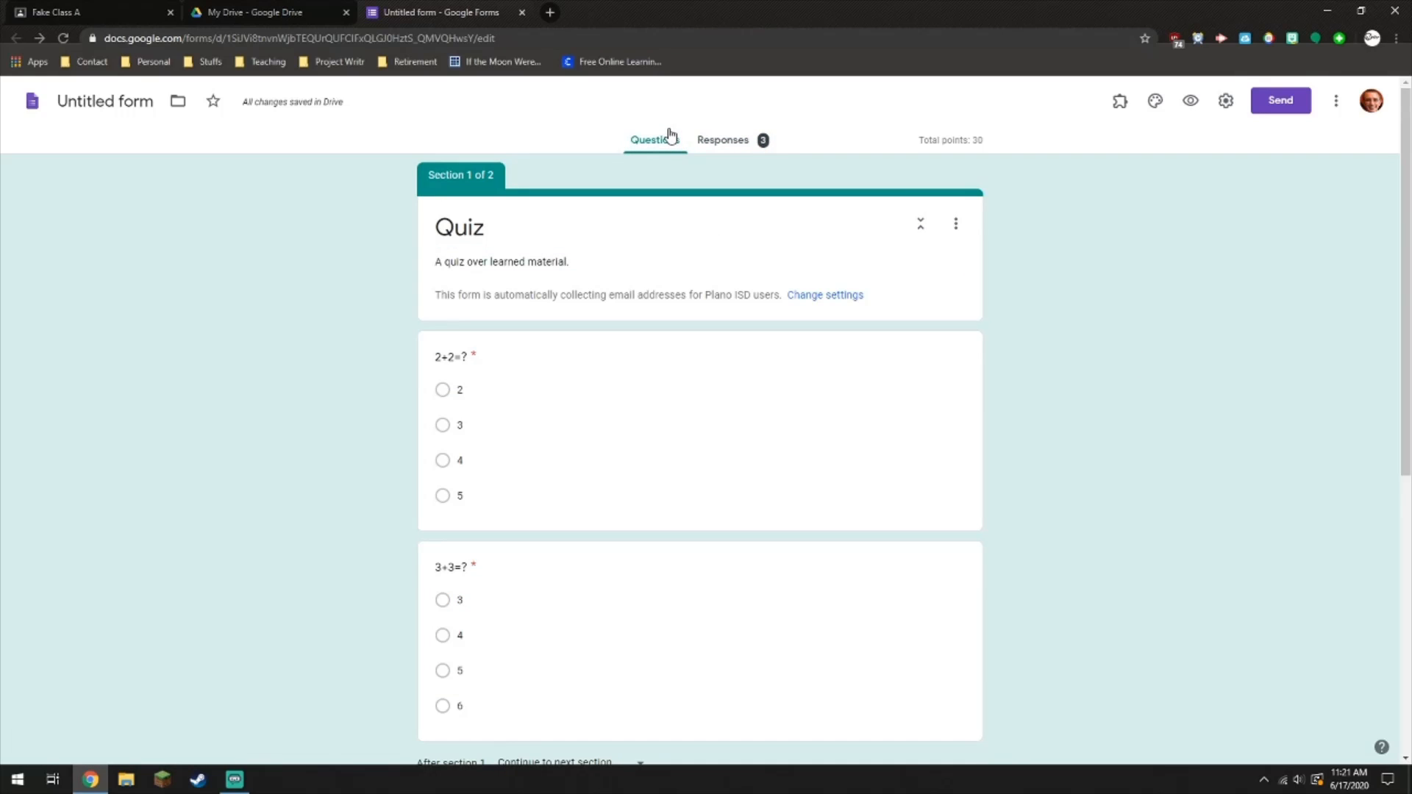
pyautogui.scroll(-3, 643, 374)
pyautogui.scroll(3, 1065, 445)
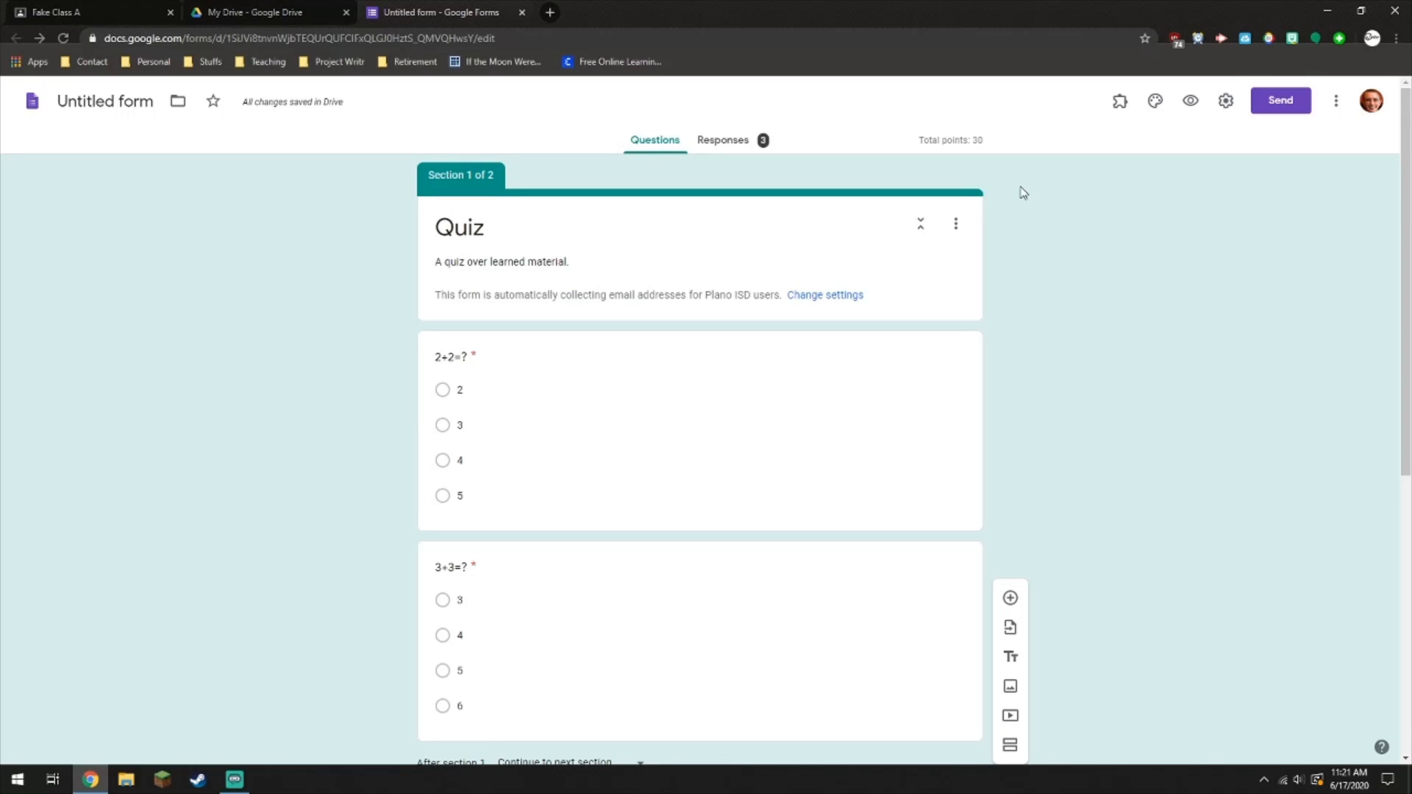
pyautogui.click(1294, 104)
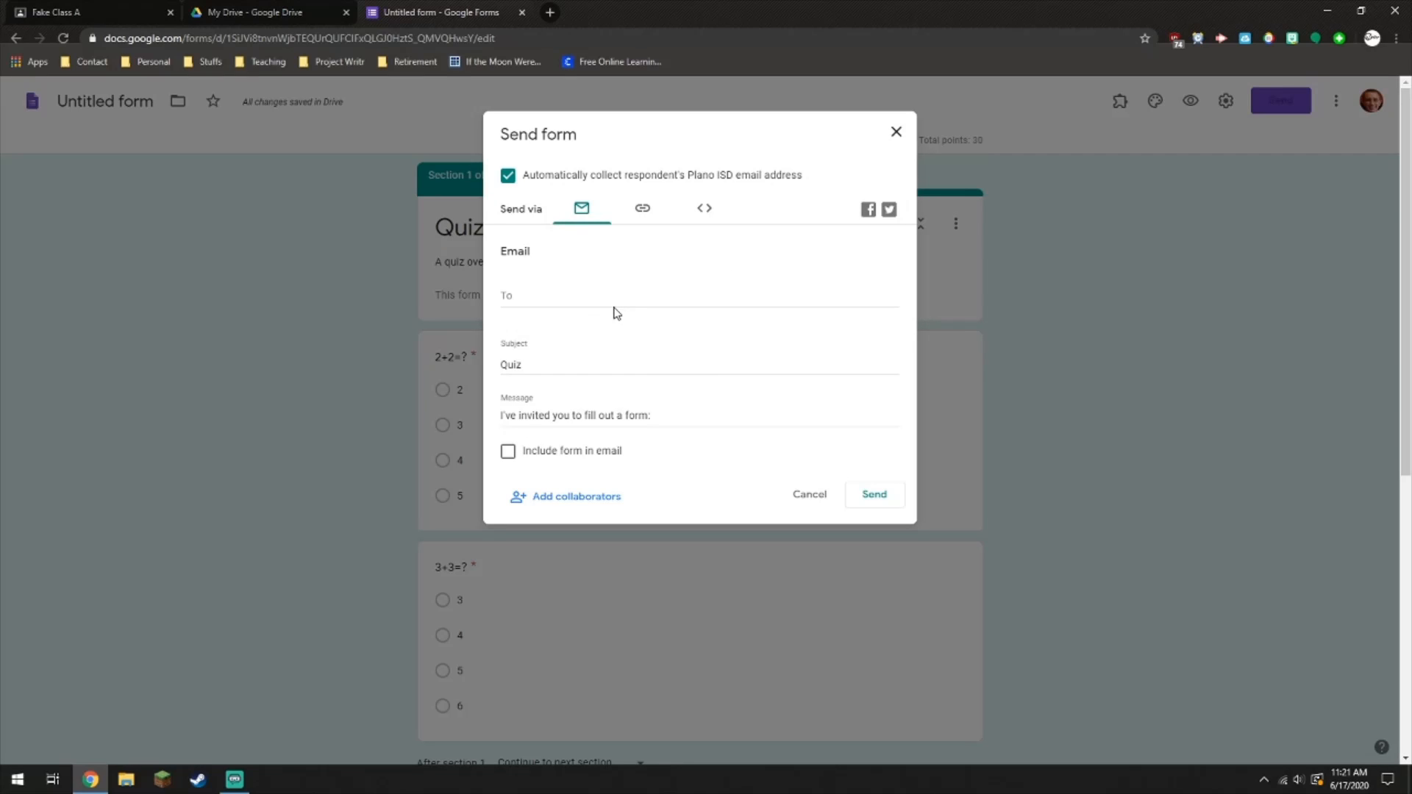
pyautogui.click(642, 210)
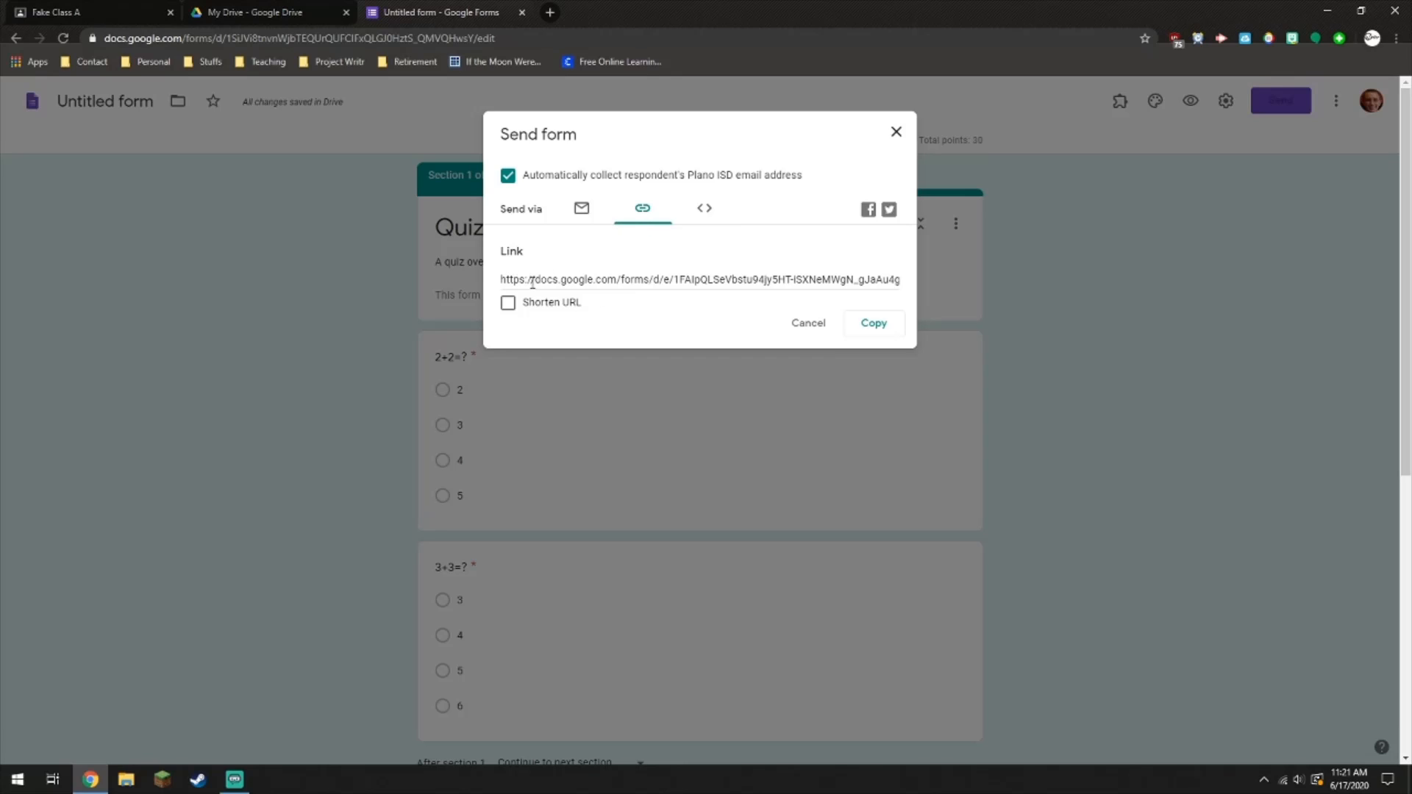
pyautogui.click(508, 302)
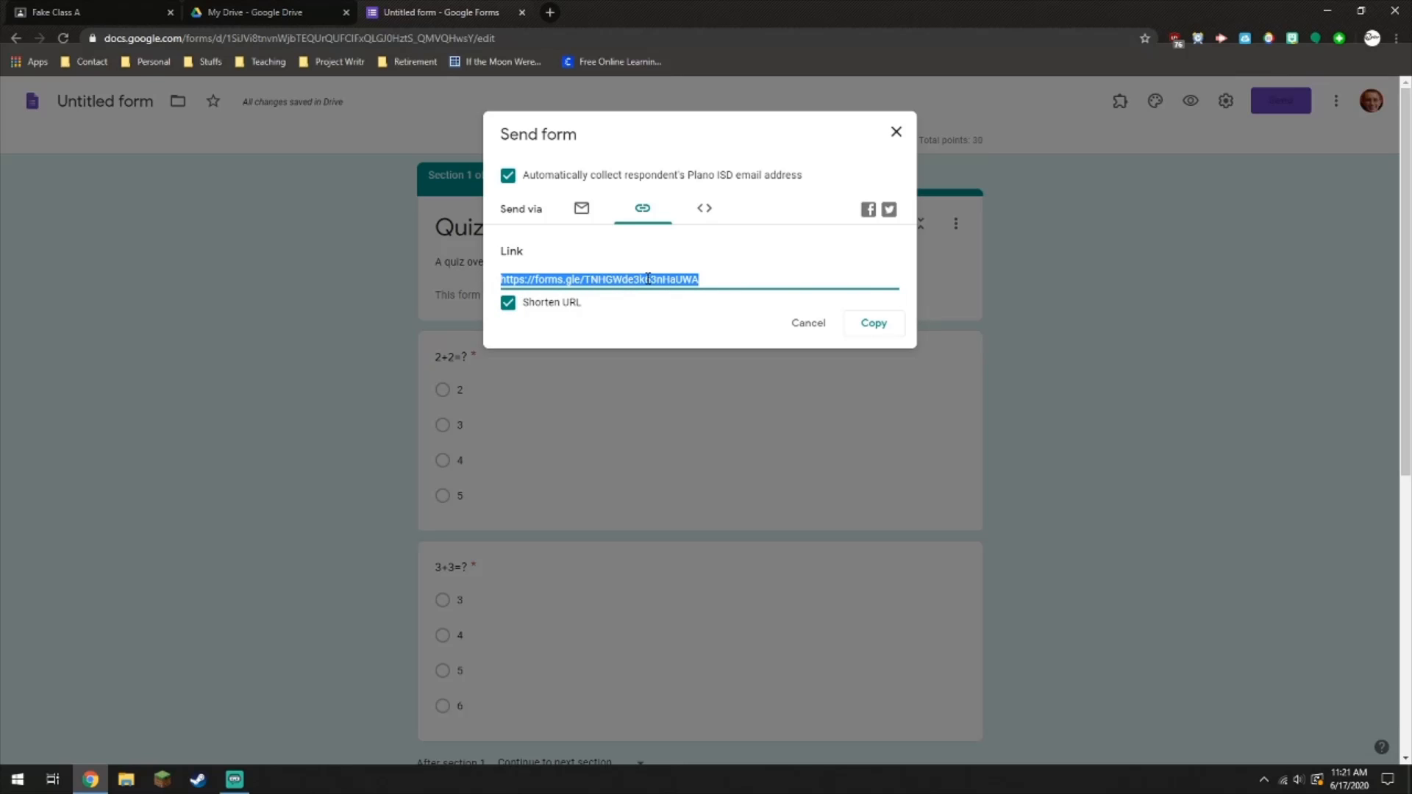
pyautogui.click(872, 324)
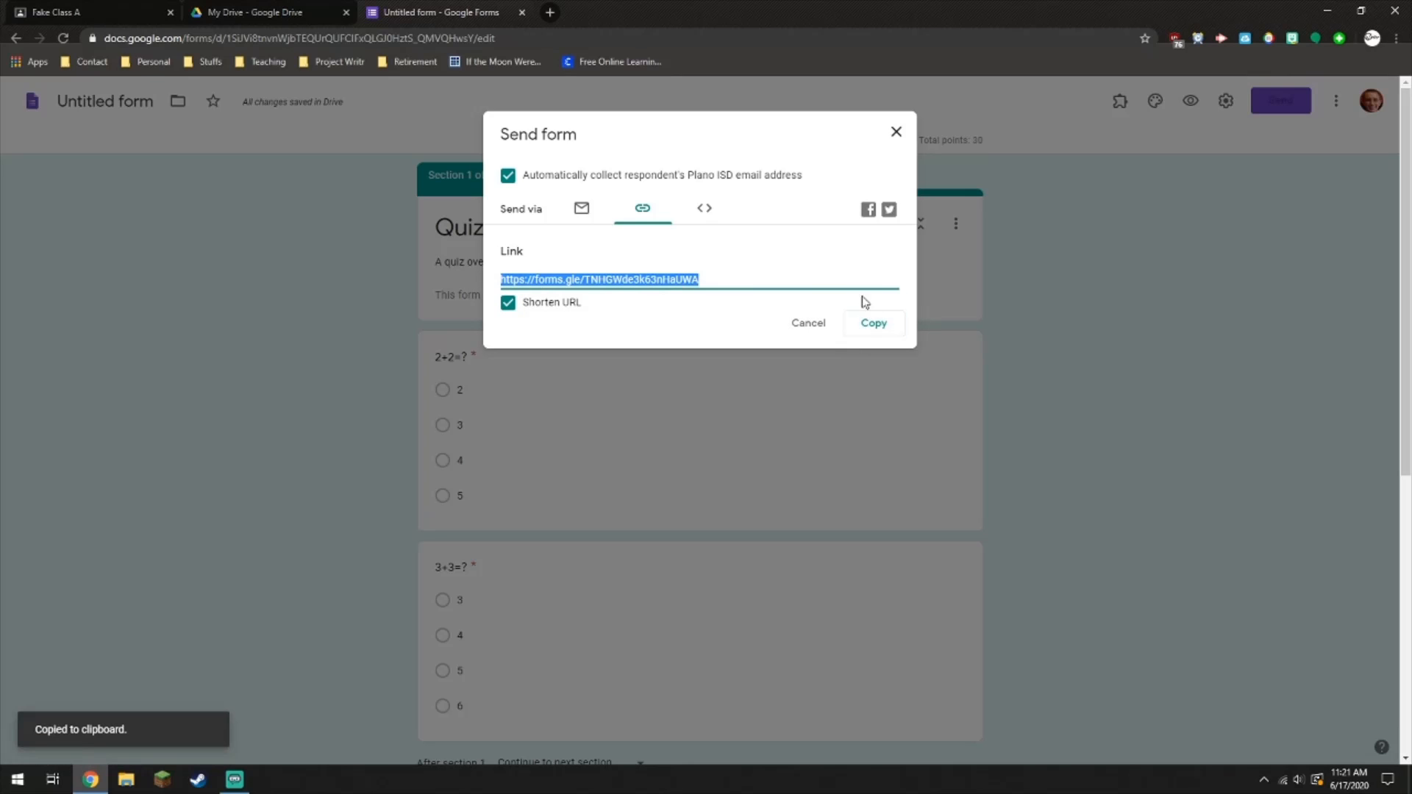
pyautogui.click(894, 142)
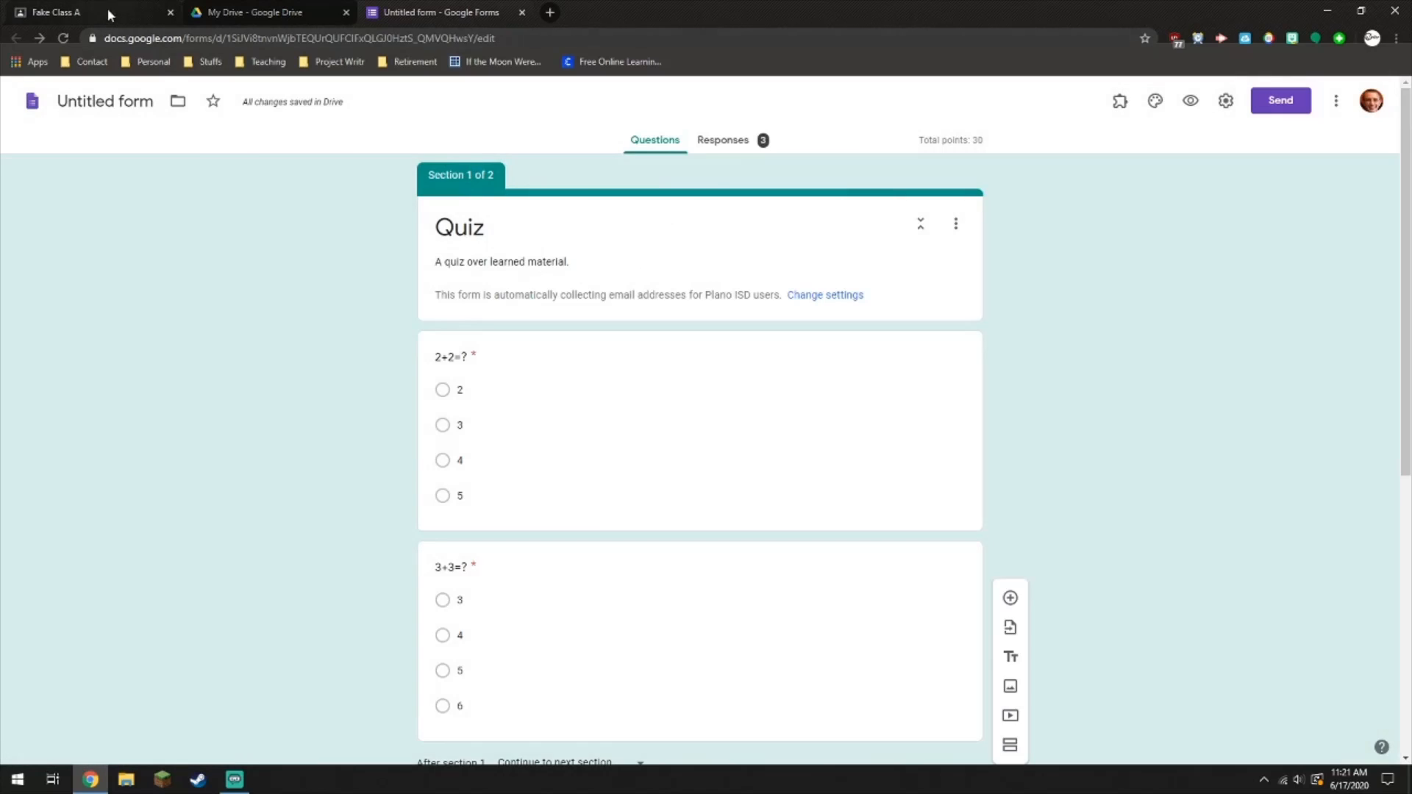
# Step: Switch to Google Classroom and draft an announcement to Fake Class A reading "Here is your quiz."
pyautogui.click(105, 11)
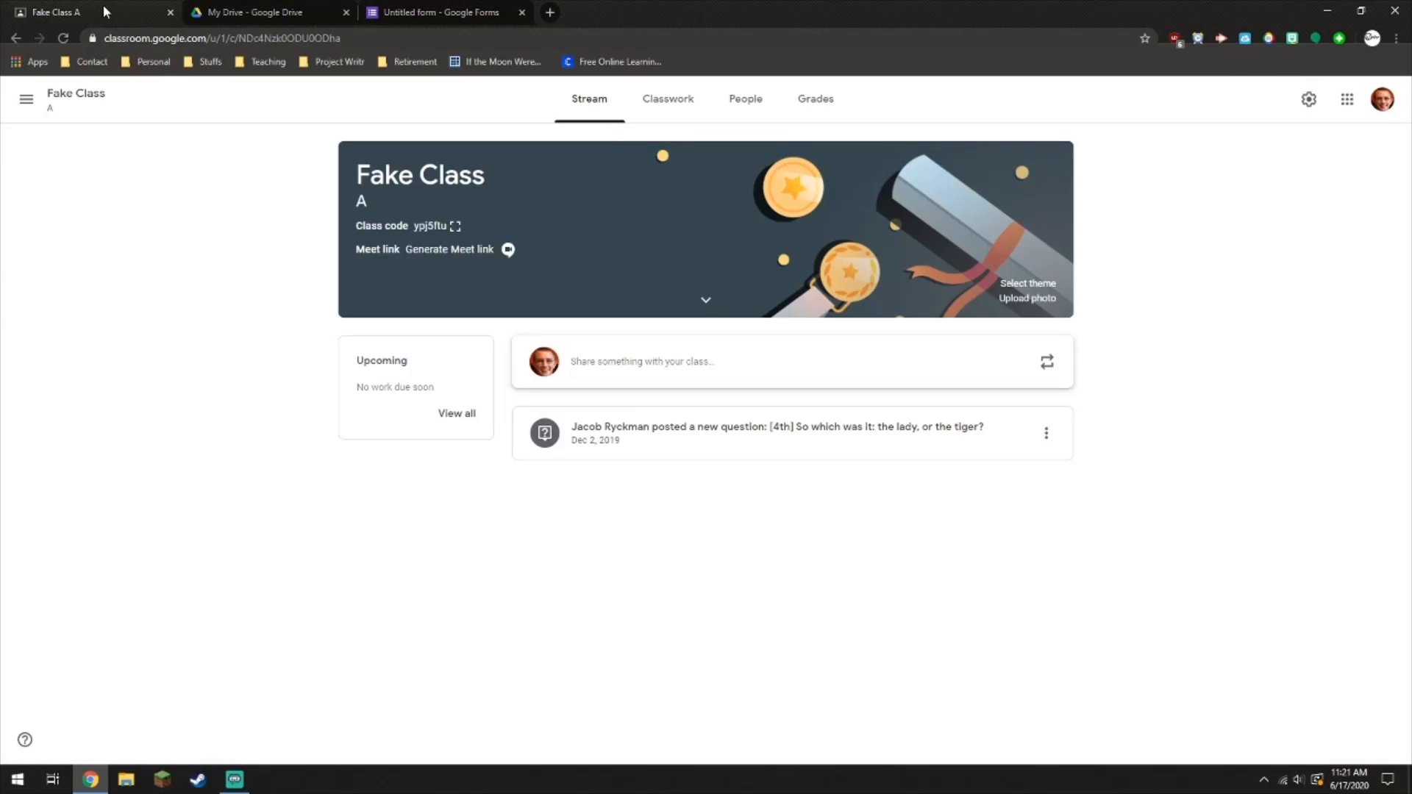
pyautogui.click(624, 361)
pyautogui.write('Here is your quiz.')
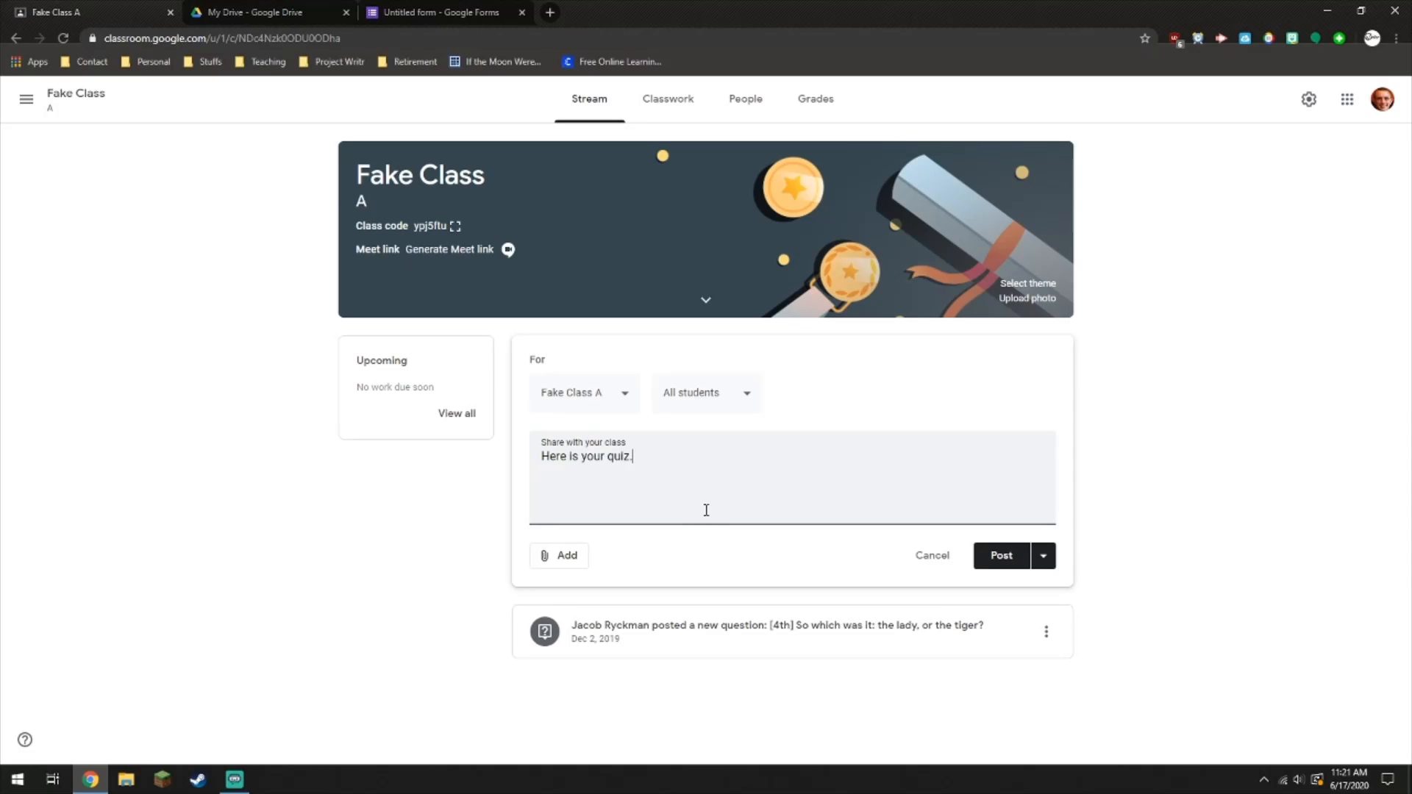
# Step: Attach the copied quiz link to the announcement, test it by opening it, and close the opened form page
pyautogui.click(563, 555)
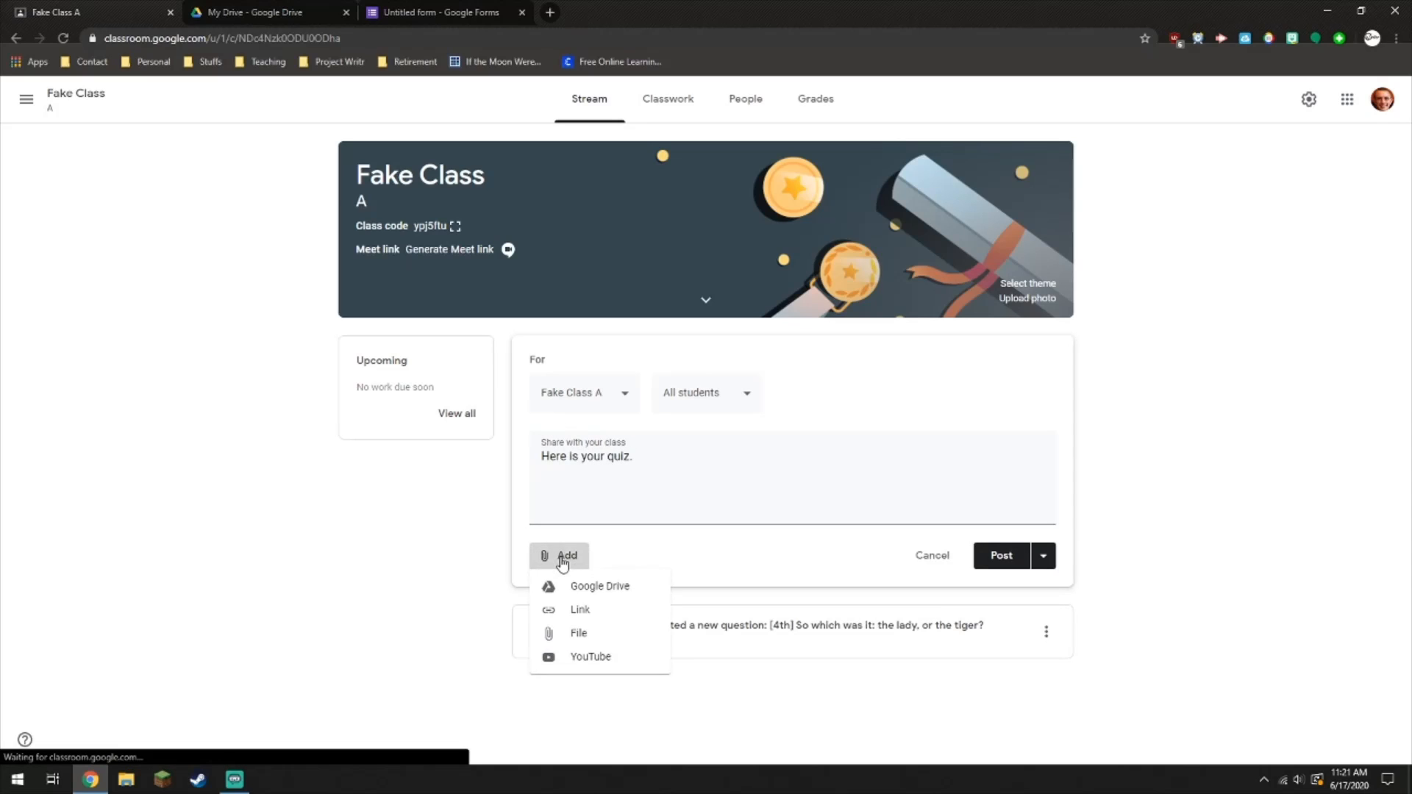
pyautogui.click(563, 609)
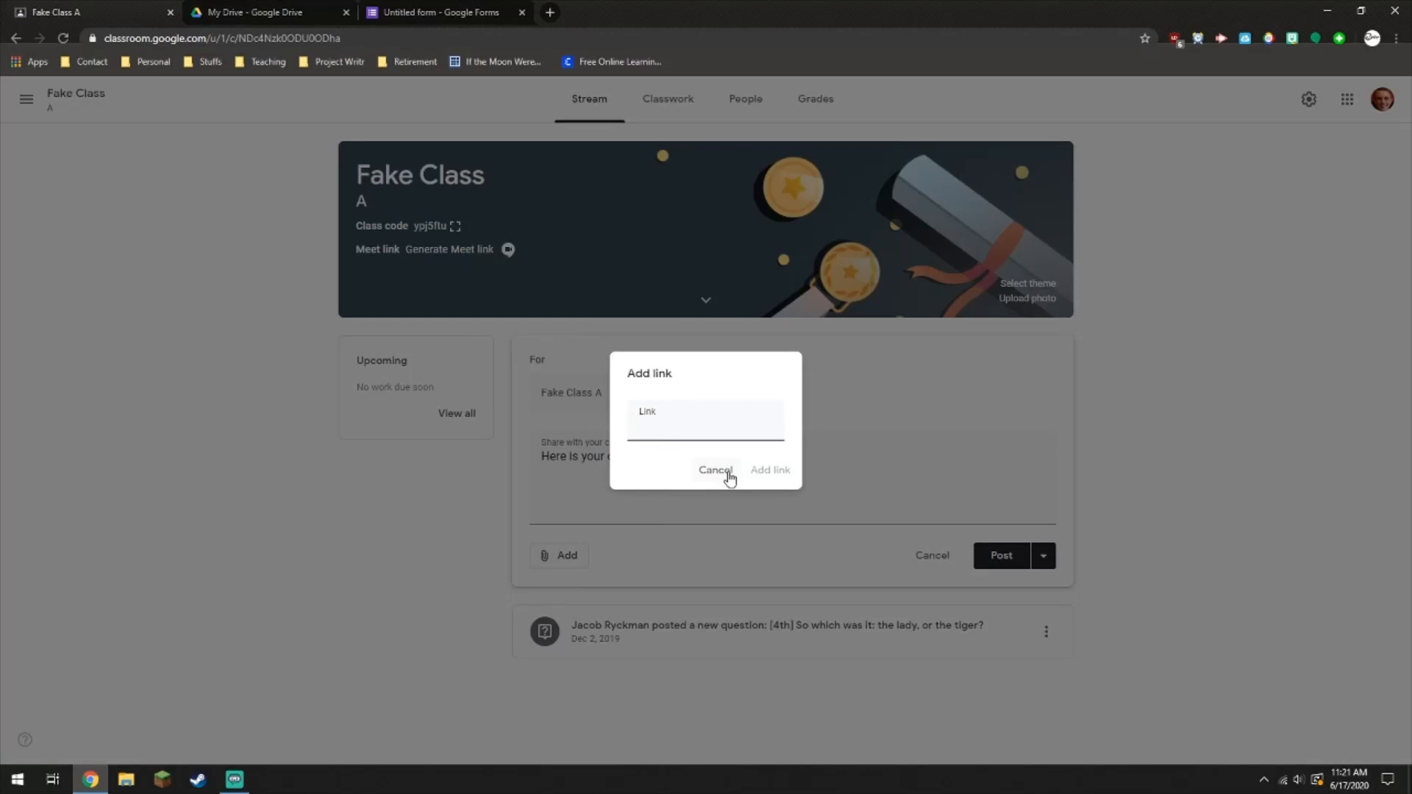
pyautogui.hotkey('ctrl', 'v')
pyautogui.click(772, 469)
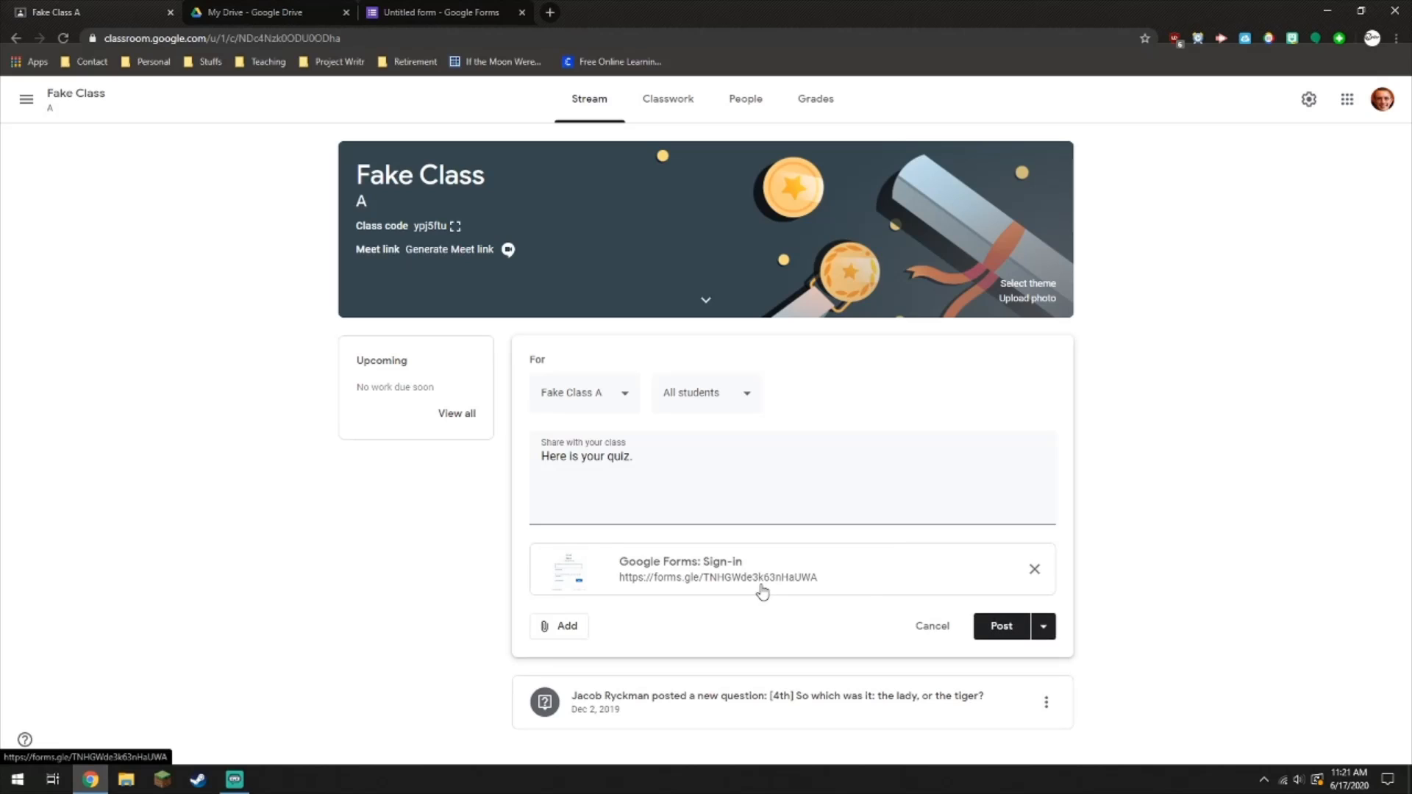
pyautogui.click(700, 586)
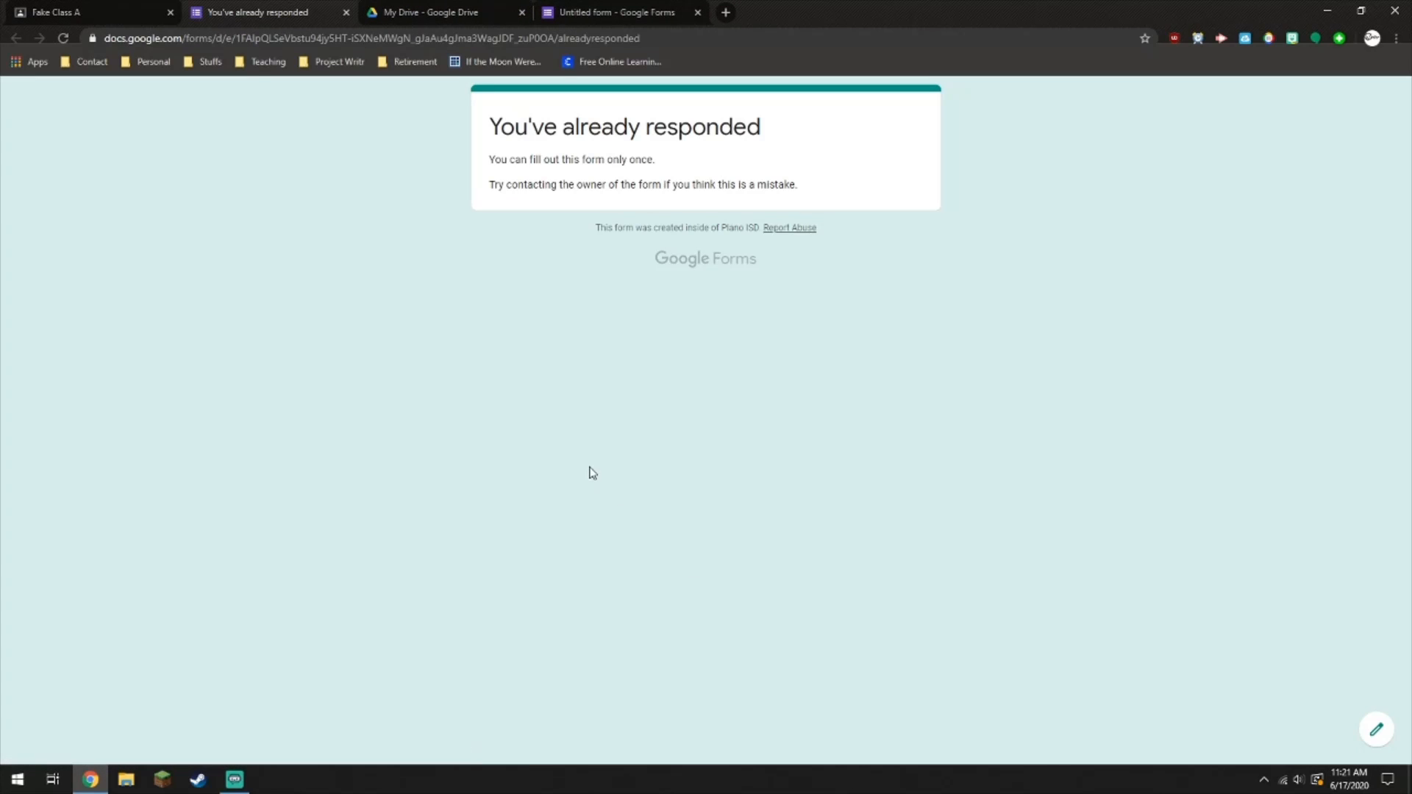
pyautogui.click(346, 13)
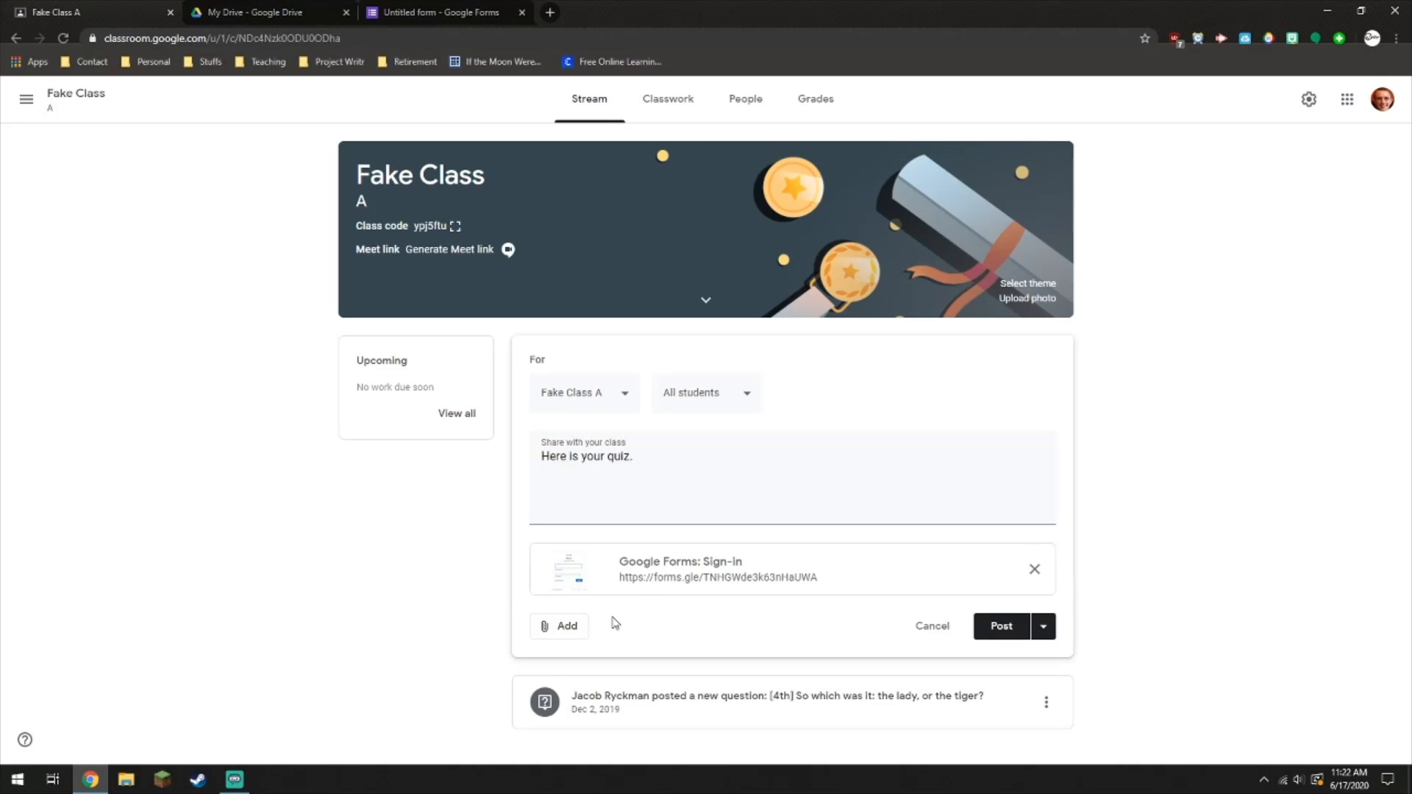
# Step: Attach the most recent Untitled form from Google Drive to the announcement and remove the forms.gle link attachment
pyautogui.click(569, 629)
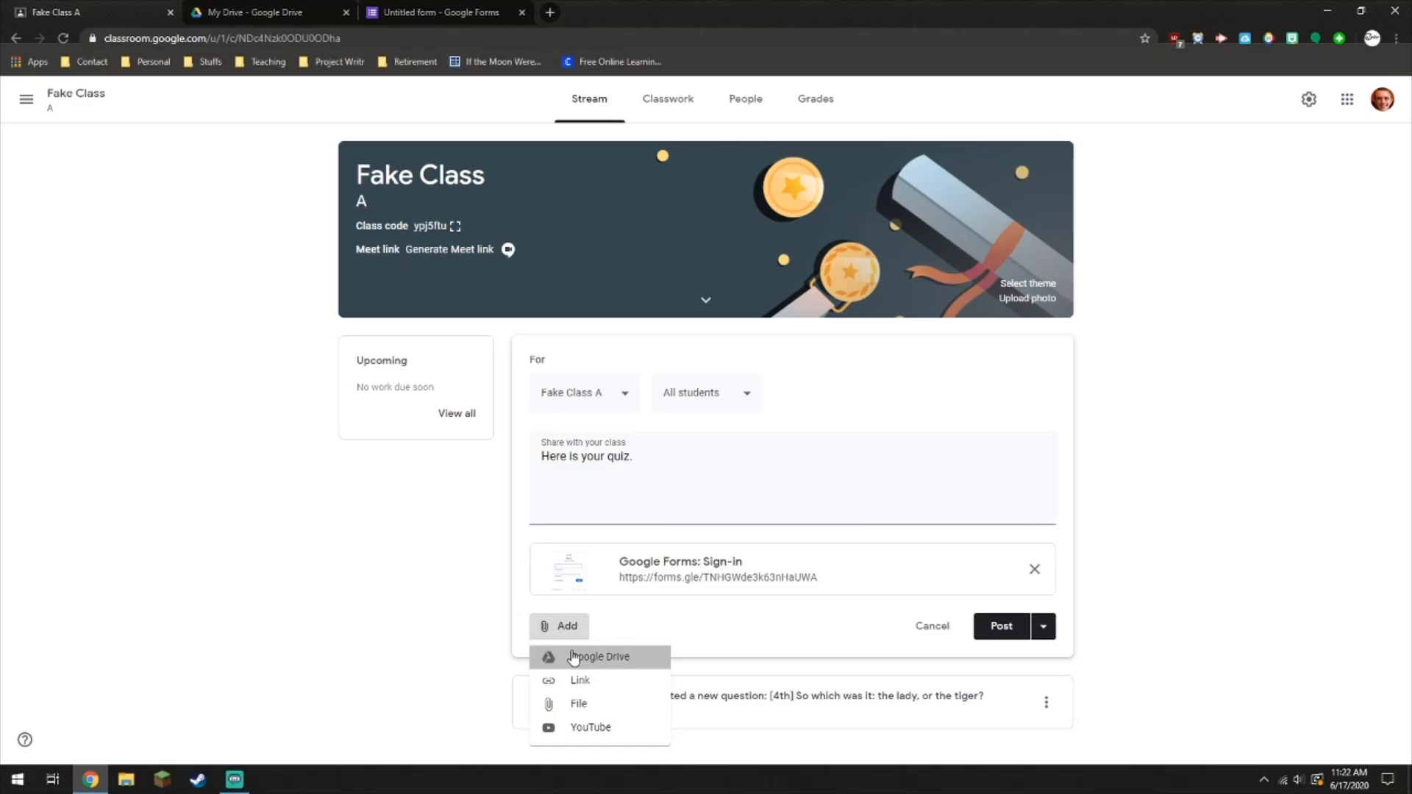
pyautogui.click(576, 654)
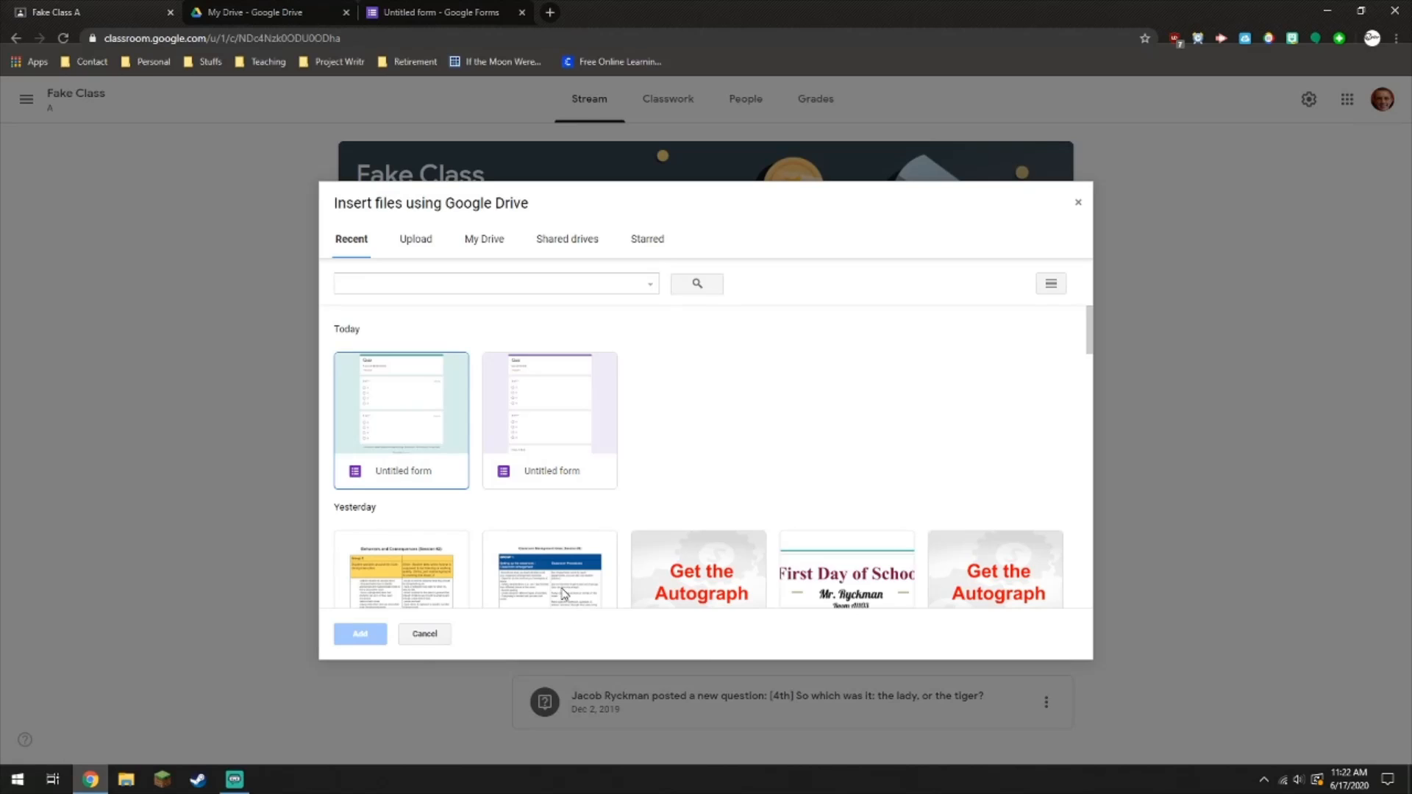
pyautogui.click(405, 471)
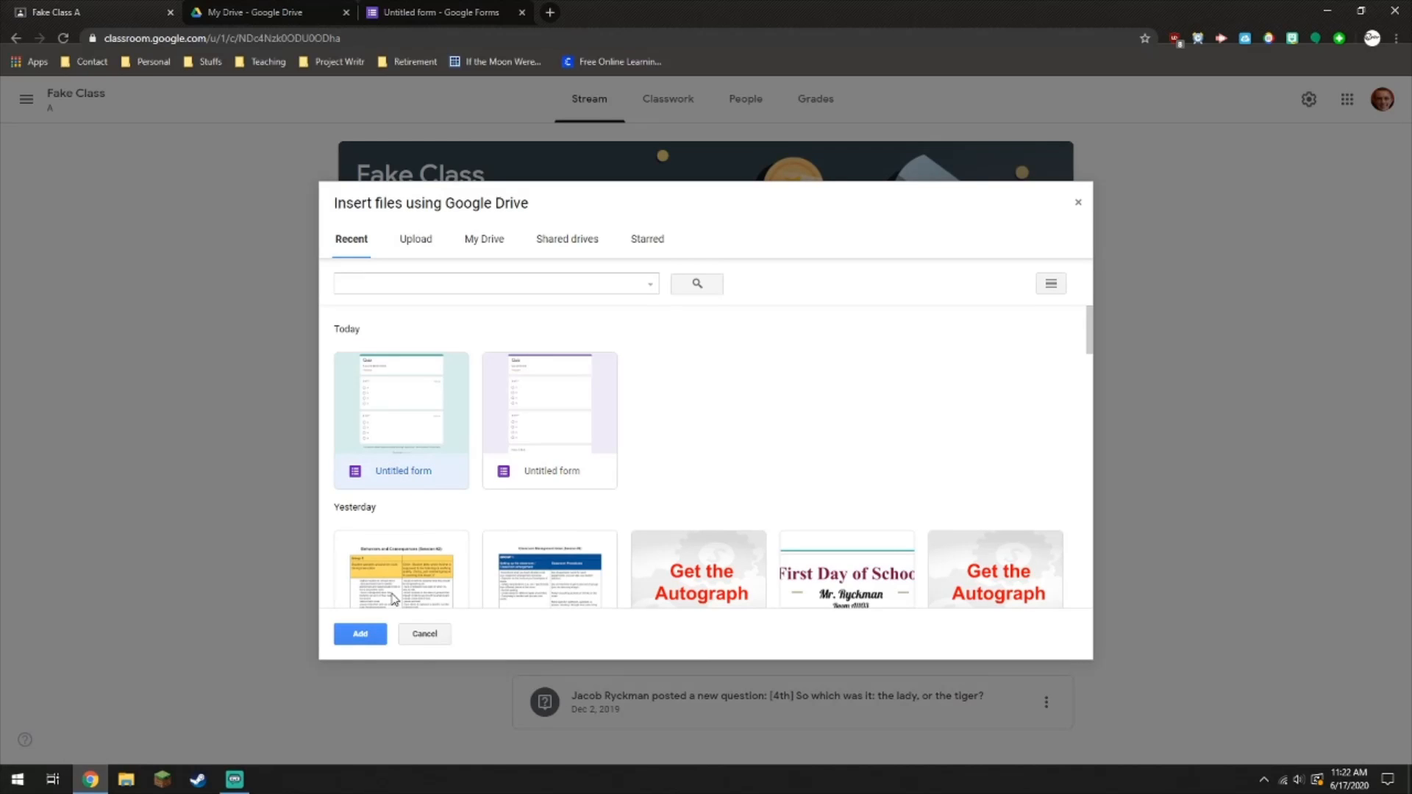
pyautogui.click(360, 634)
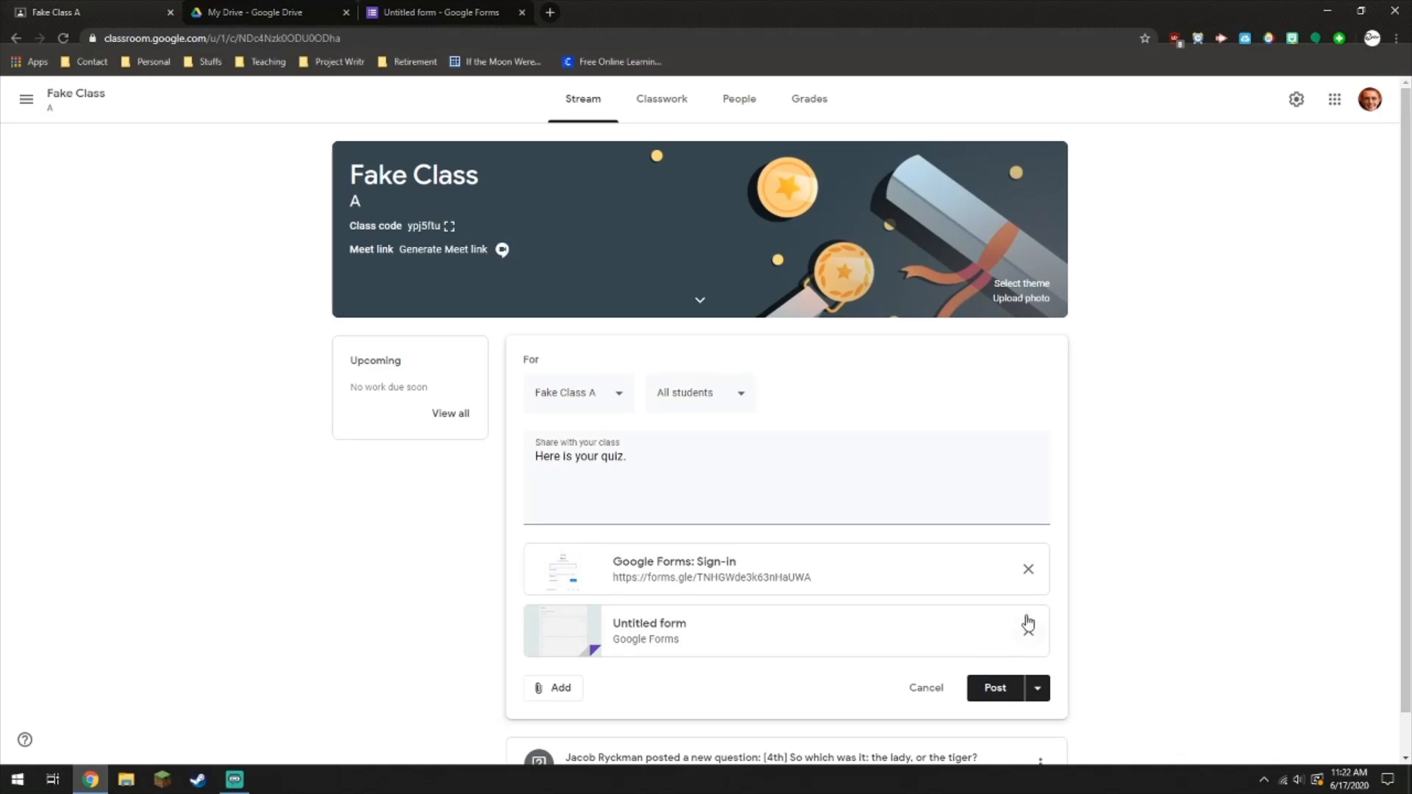
pyautogui.click(1028, 570)
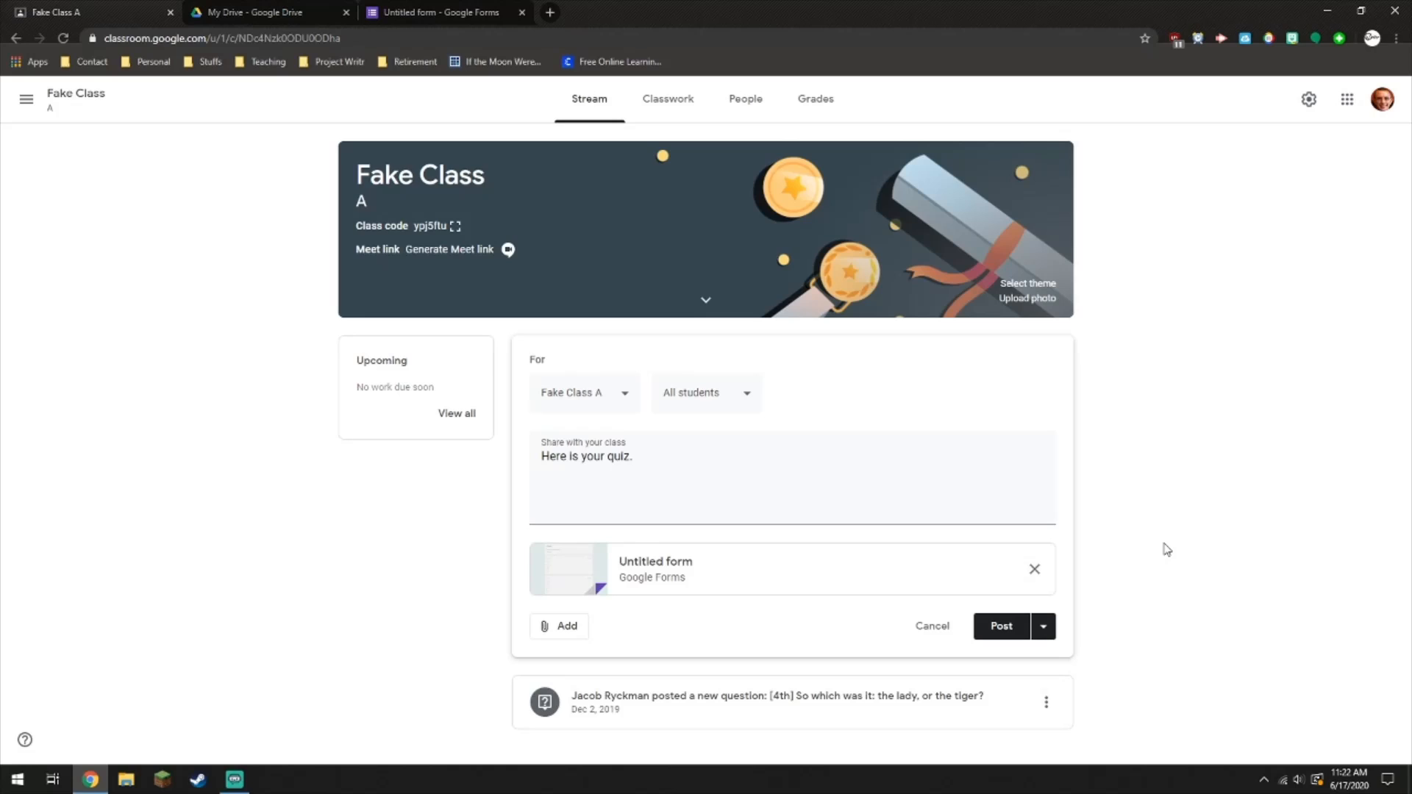